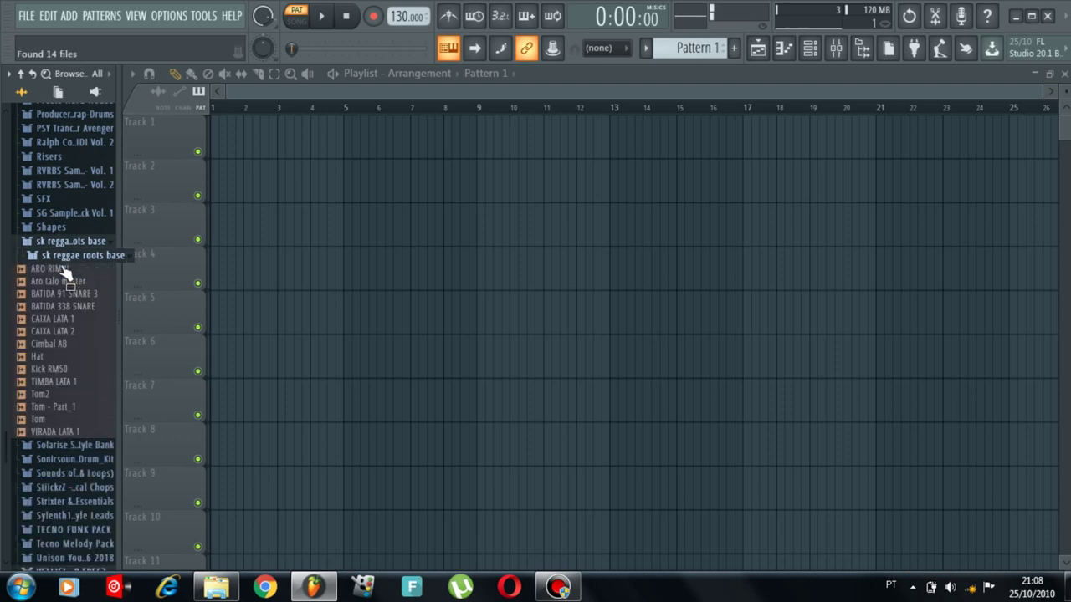
# Step: Switch playback to song mode and set the project tempo to 150 BPM
pyautogui.scroll(-3, 67, 280)
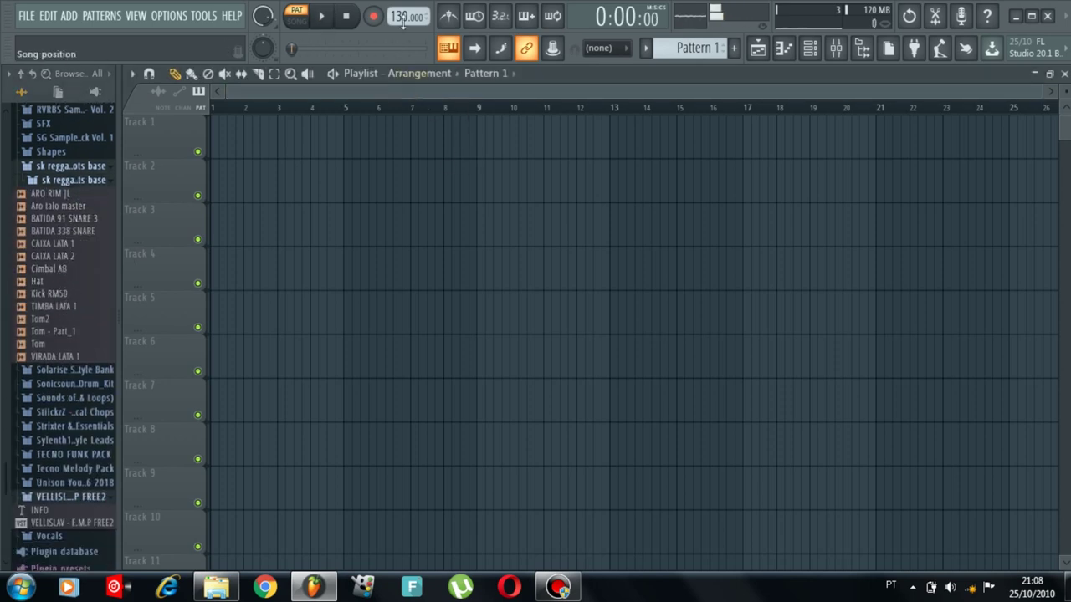
pyautogui.click(297, 21)
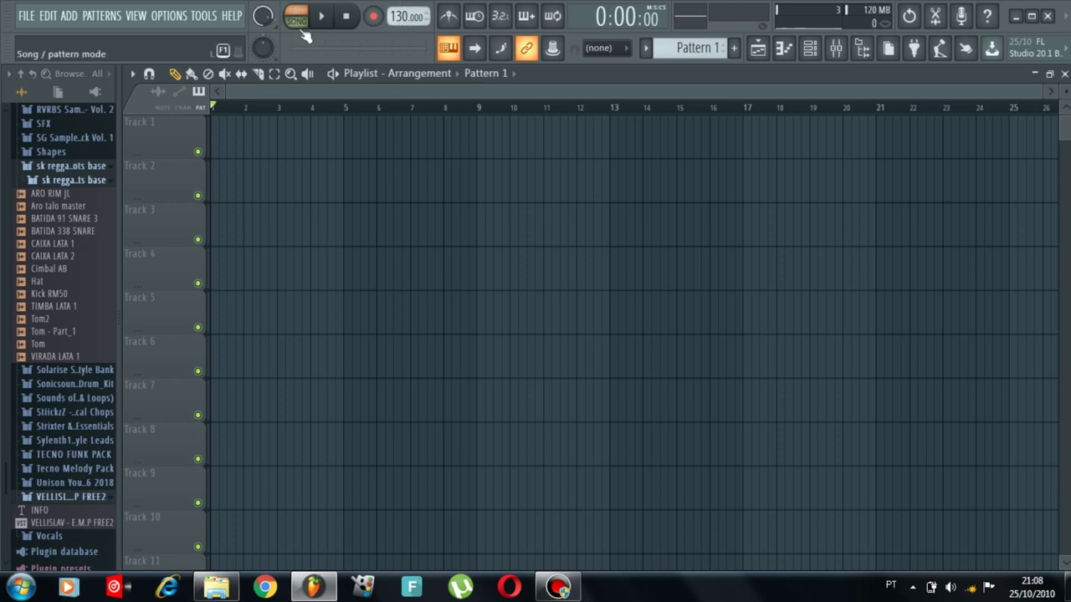
pyautogui.press('space')
pyautogui.press('space')
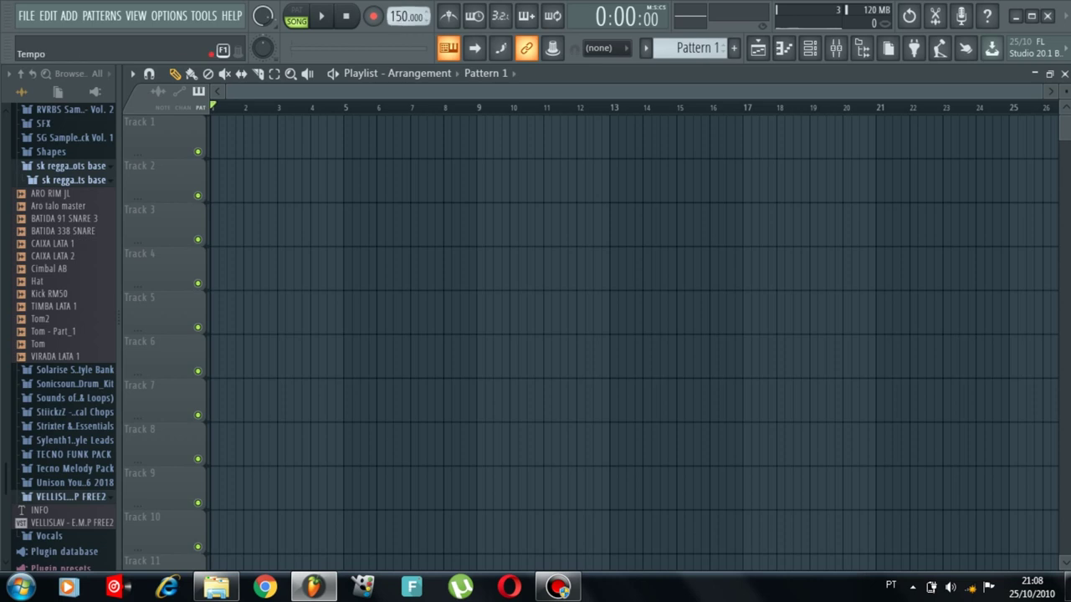
# Step: Place the Kick RM50 sample at the start of Track 2 with the main snap set to Line, and play it back
pyautogui.click(42, 295)
pyautogui.moveTo(42, 295); pyautogui.dragTo(211, 186)
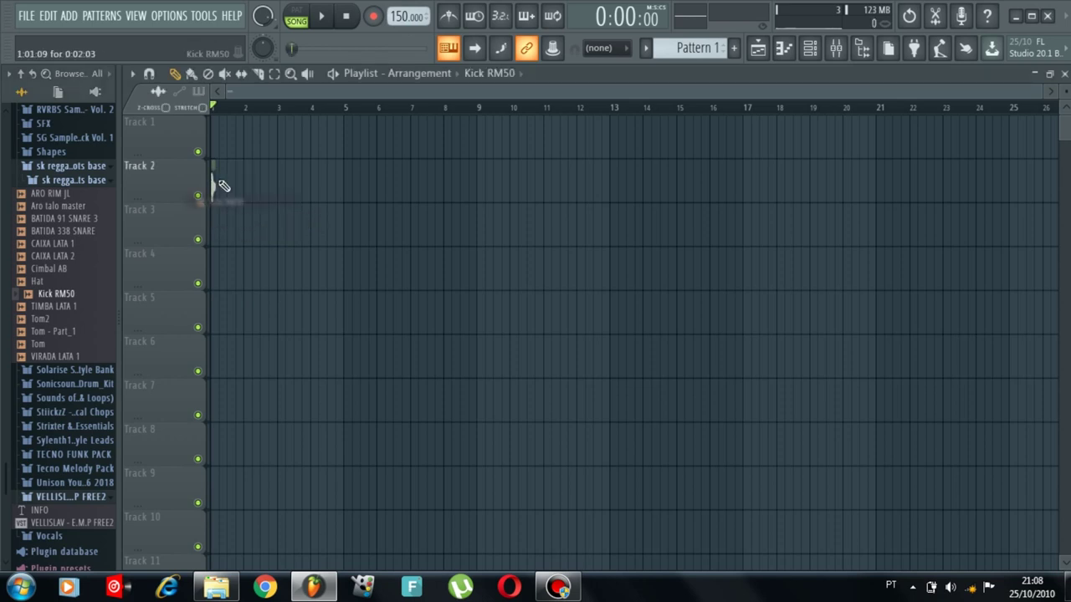
pyautogui.click(594, 48)
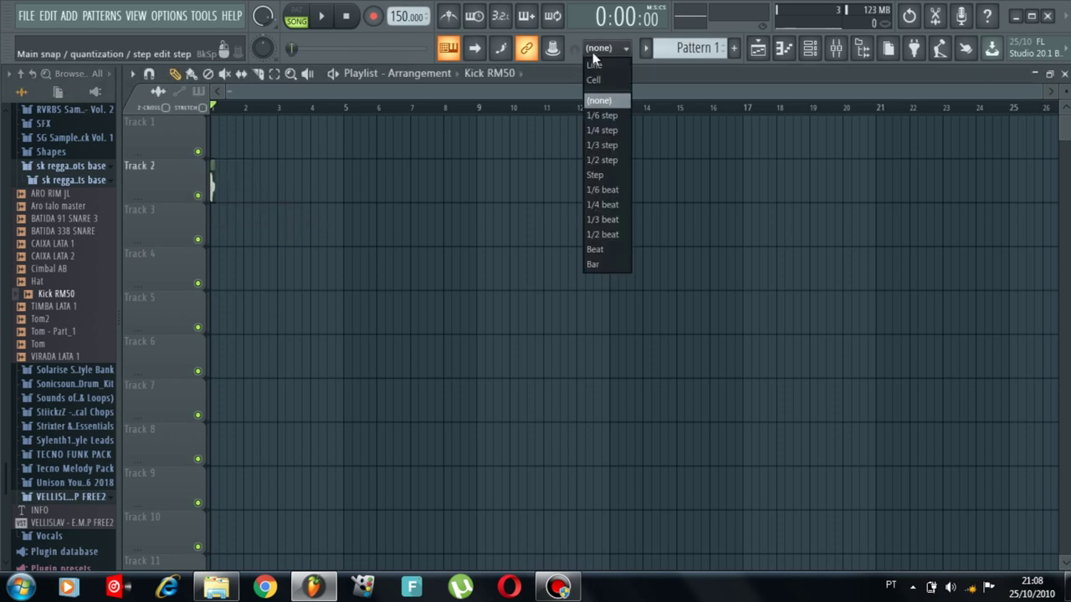
pyautogui.click(599, 71)
pyautogui.moveTo(1039, 95); pyautogui.dragTo(673, 99)
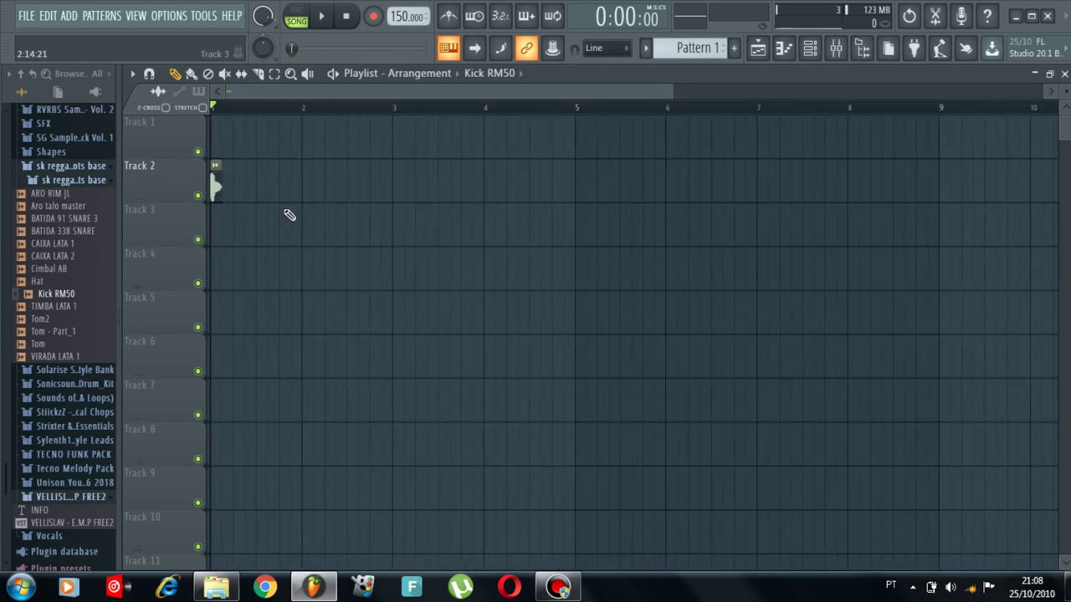
pyautogui.press('space')
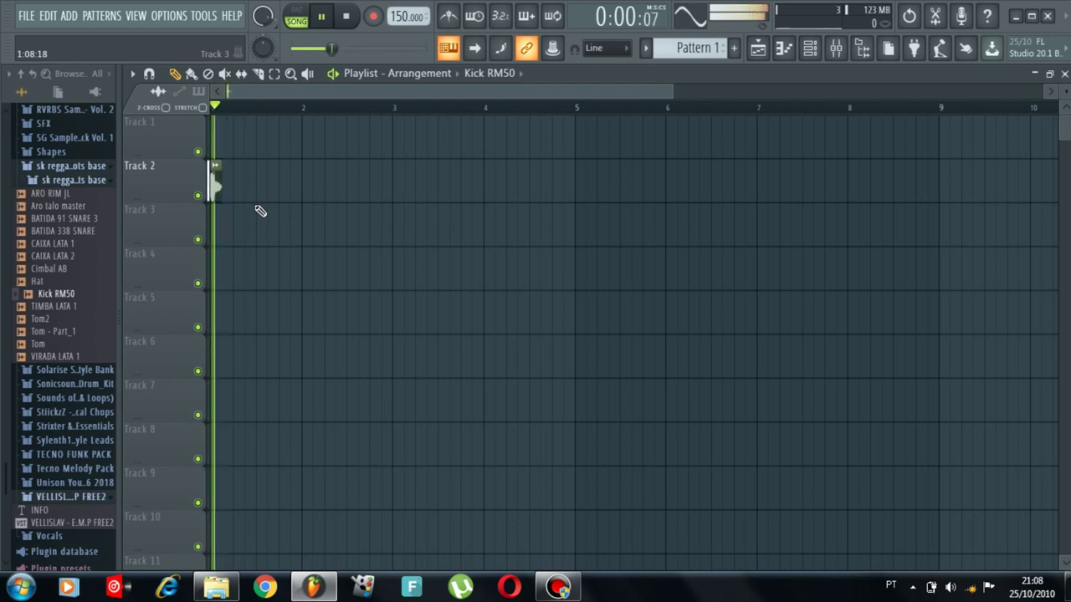
pyautogui.press('space')
# Step: Try a second kick at the start of bar 2 on Track 2 and play it back
pyautogui.click(304, 175)
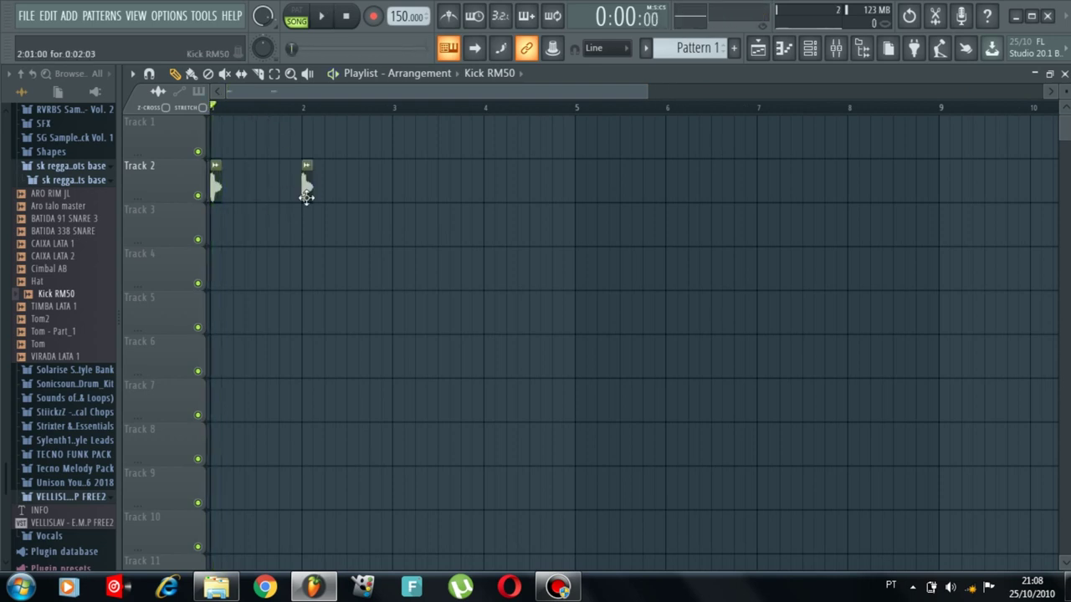
pyautogui.press('space')
pyautogui.press('space')
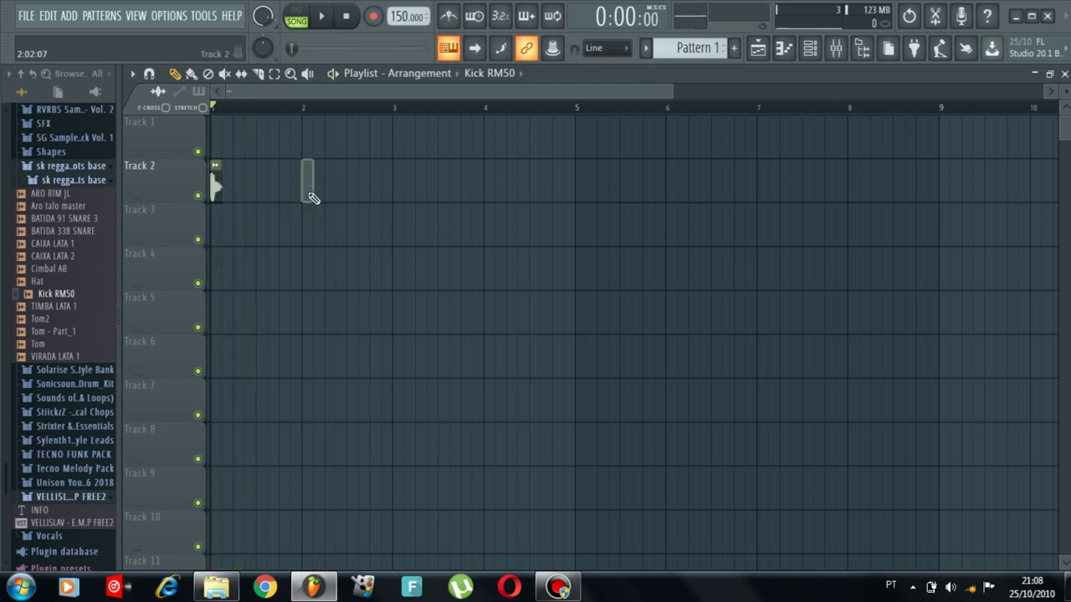
# Step: Route the Kick RM50 channel to mixer track 1 and lower that track's fader slightly while checking playback
pyautogui.doubleClick(215, 186)
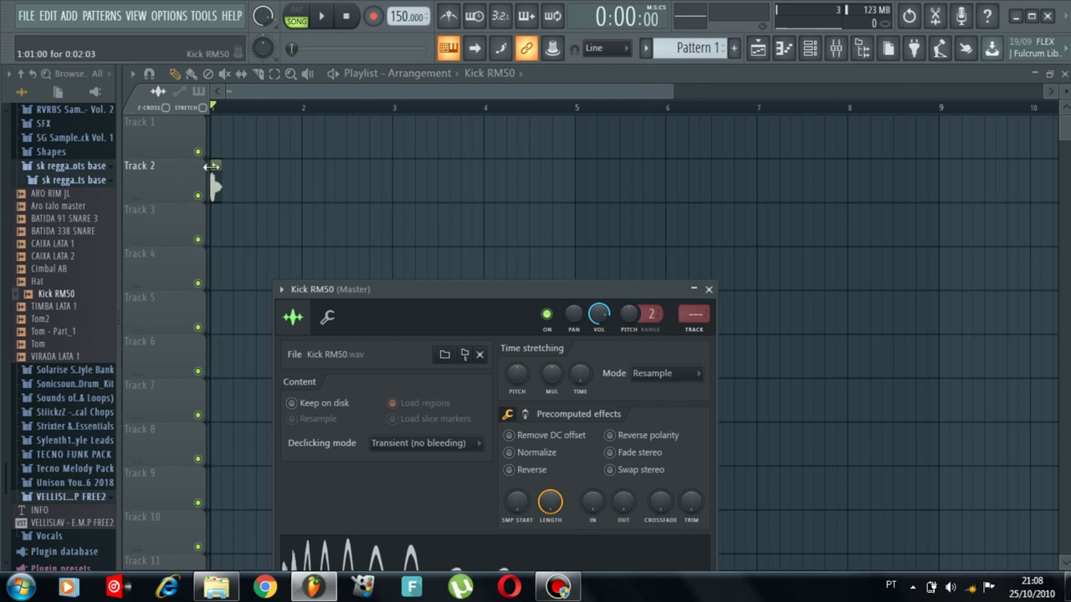
pyautogui.press('F9')
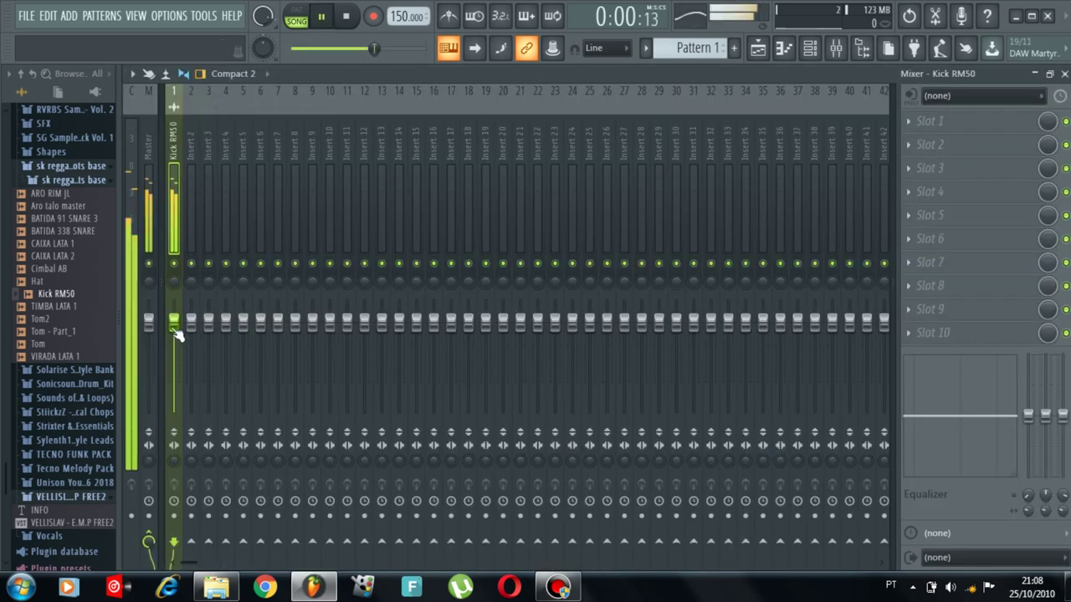
pyautogui.moveTo(174, 321); pyautogui.dragTo(174, 334)
pyautogui.press('space')
pyautogui.press('space')
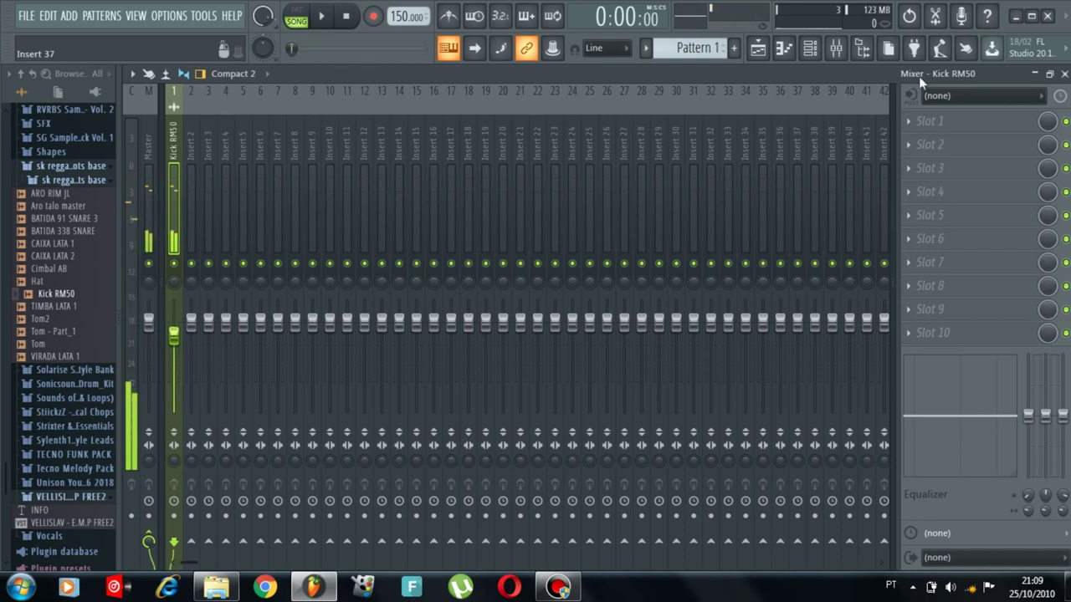
# Step: Set the Kick RM50 sample's OUT fade to about 25% in its channel settings
pyautogui.click(755, 47)
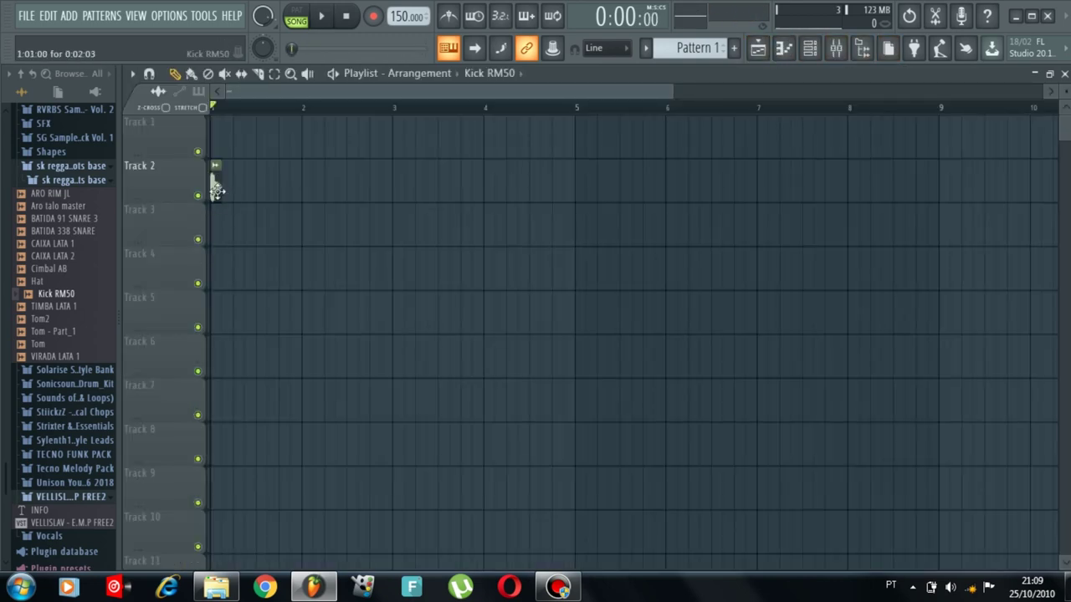
pyautogui.doubleClick(216, 190)
pyautogui.moveTo(505, 292); pyautogui.dragTo(483, 139)
pyautogui.moveTo(603, 353); pyautogui.dragTo(603, 324)
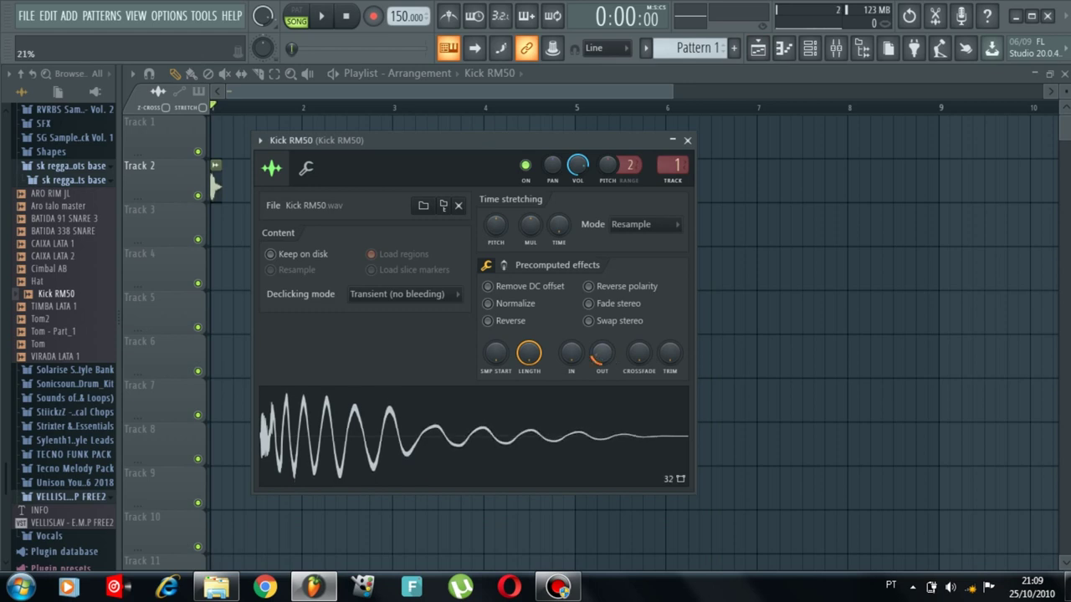
pyautogui.click(549, 417)
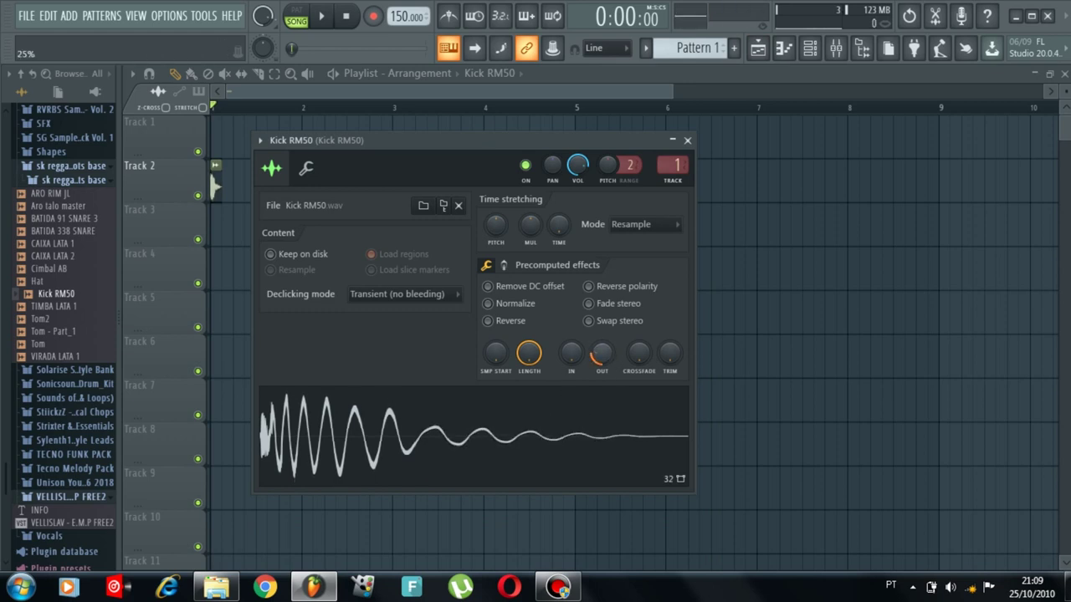
pyautogui.click(563, 417)
pyautogui.click(323, 94)
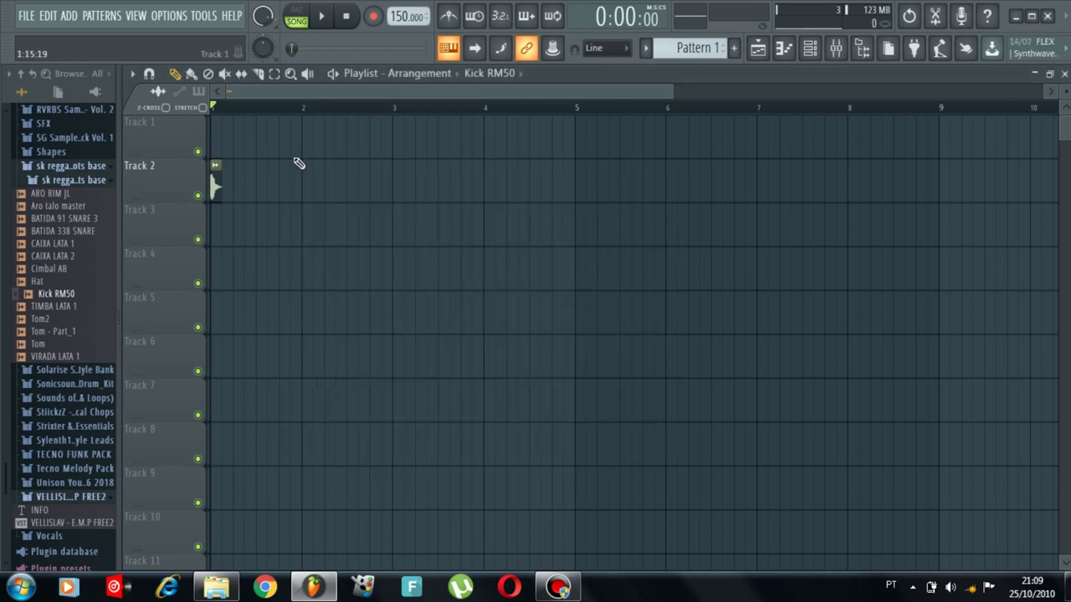
# Step: Try a second kick at step 9 of bar 1 on Track 2 and play it back
pyautogui.click(256, 198)
pyautogui.press('space')
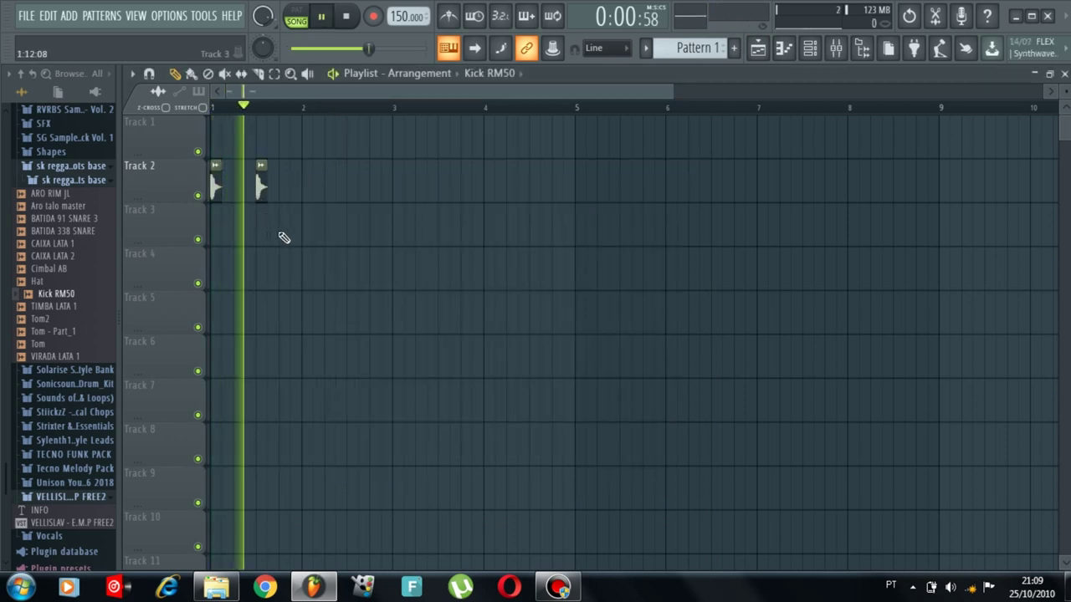
pyautogui.press('space')
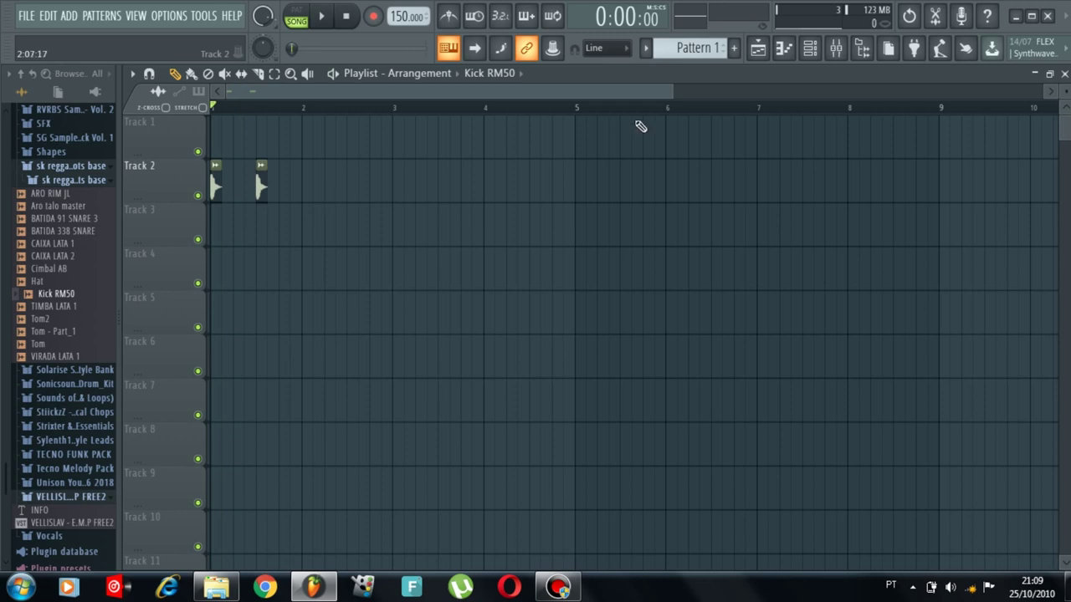
# Step: Select bars 1 through 8 on the playlist timeline as the playback range and play it
pyautogui.moveTo(940, 114); pyautogui.dragTo(94, 55)
pyautogui.click(371, 202)
pyautogui.rightClick(372, 197)
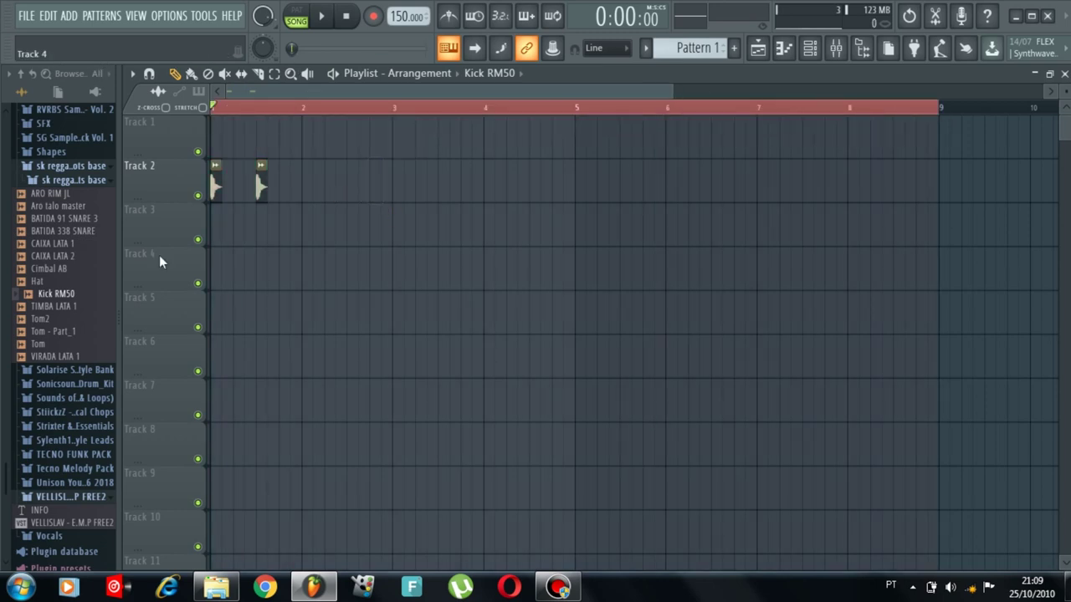
pyautogui.press('space')
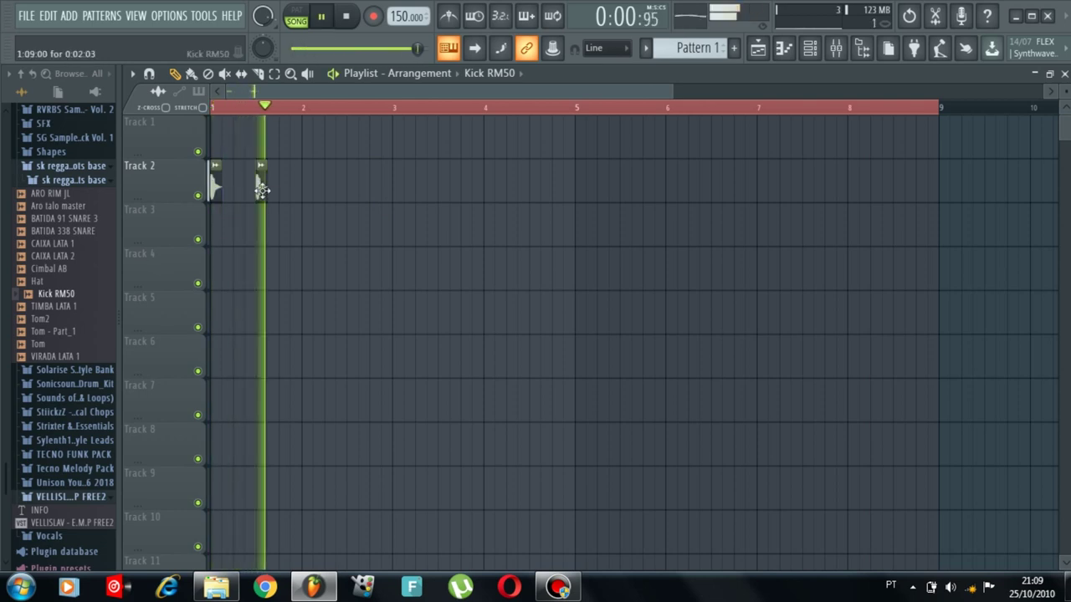
pyautogui.press('space')
# Step: Move the second kick on Track 2 to step 5 of bar 1 and play it back
pyautogui.moveTo(261, 189); pyautogui.dragTo(240, 192)
pyautogui.press('space')
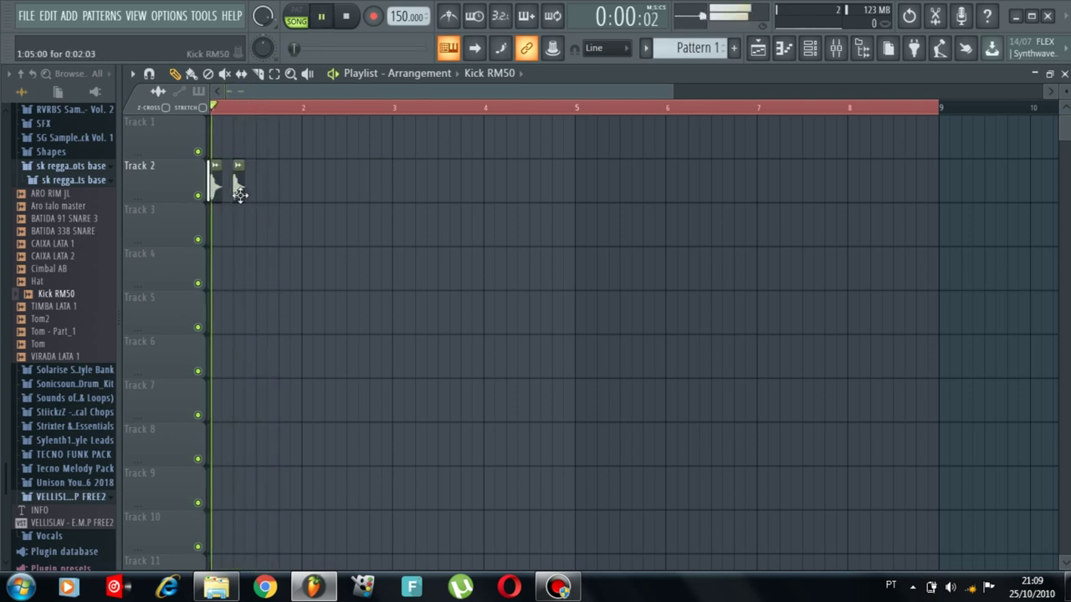
pyautogui.press('space')
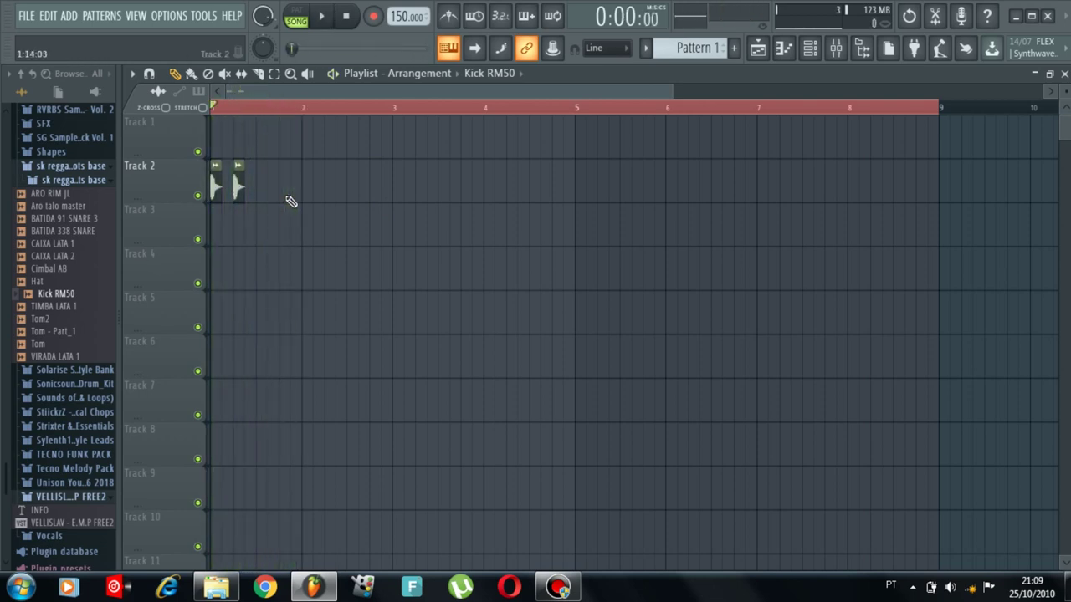
# Step: Try extra kicks at step 13 of bar 1 and in bar 2, and delete every Track 2 kick except the first
pyautogui.press('space')
pyautogui.click(281, 189)
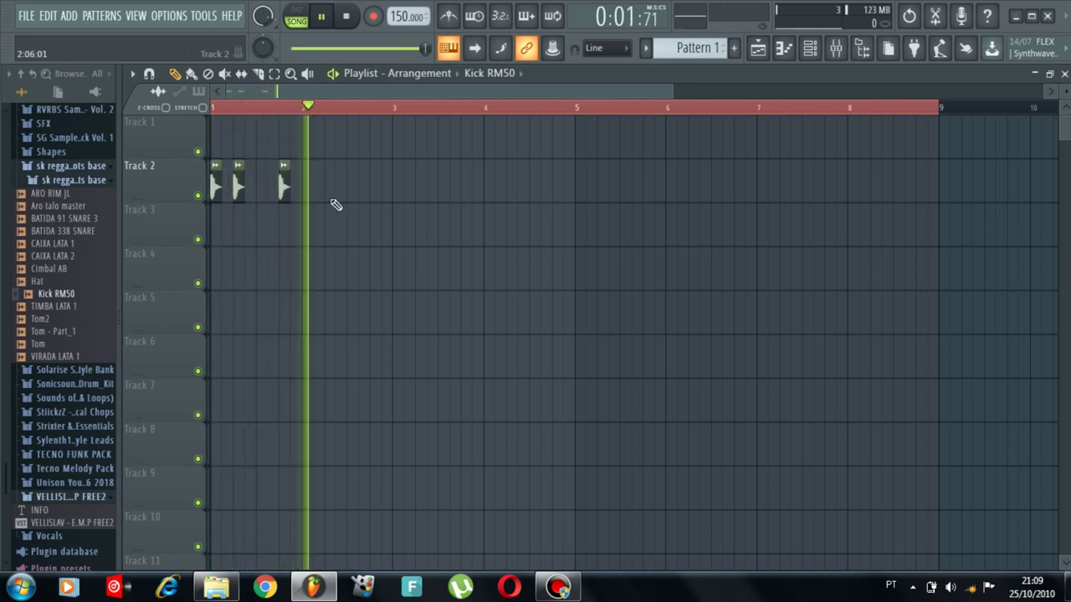
pyautogui.click(350, 190)
pyautogui.press('space')
pyautogui.rightClick(352, 191)
pyautogui.rightClick(283, 189)
pyautogui.rightClick(237, 189)
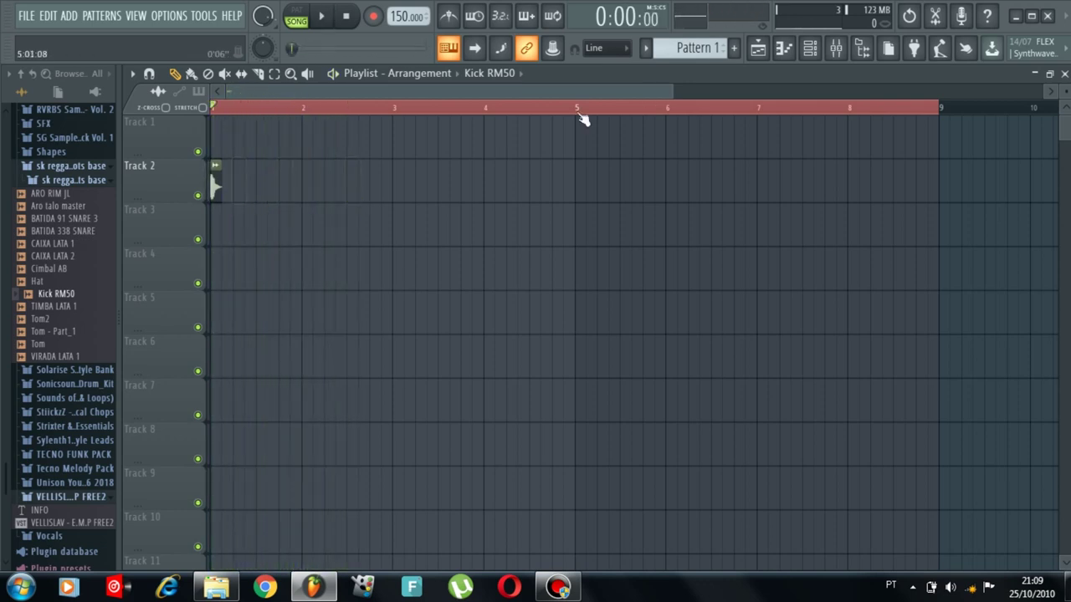
# Step: Place a second kick on Track 2 at step 5 of bar 1, comparing its timing with step 4 in playback
pyautogui.moveTo(672, 97); pyautogui.dragTo(522, 97)
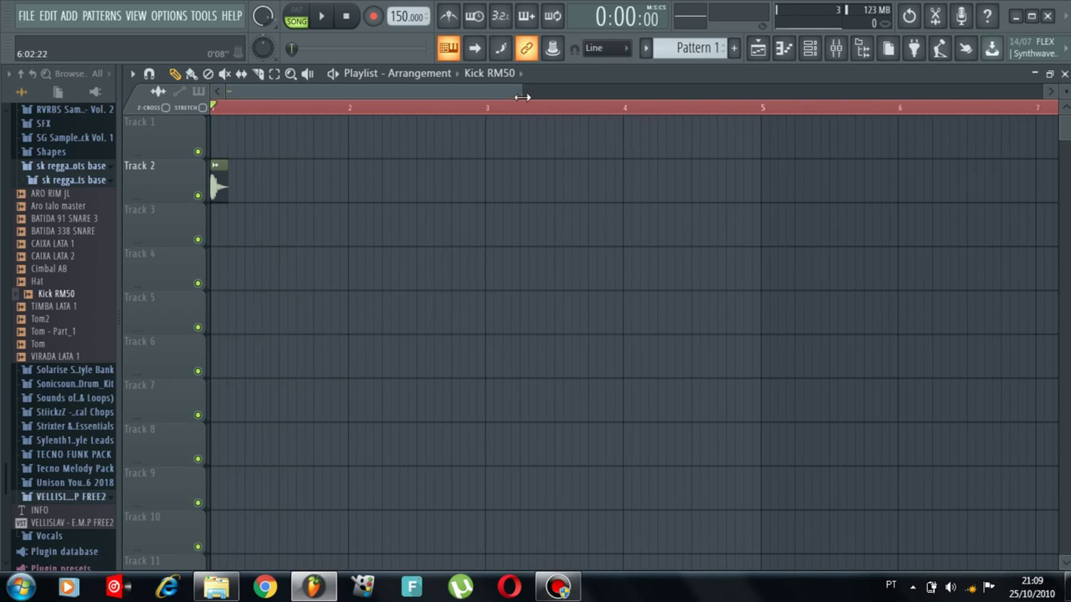
pyautogui.click(59, 244)
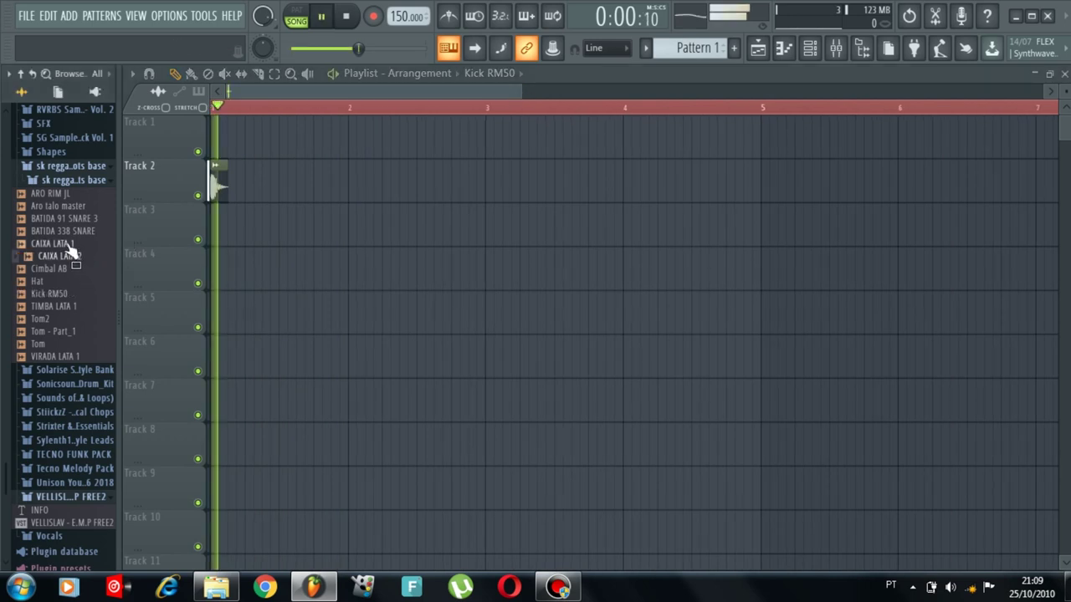
pyautogui.click(247, 197)
pyautogui.press('space')
pyautogui.press('space')
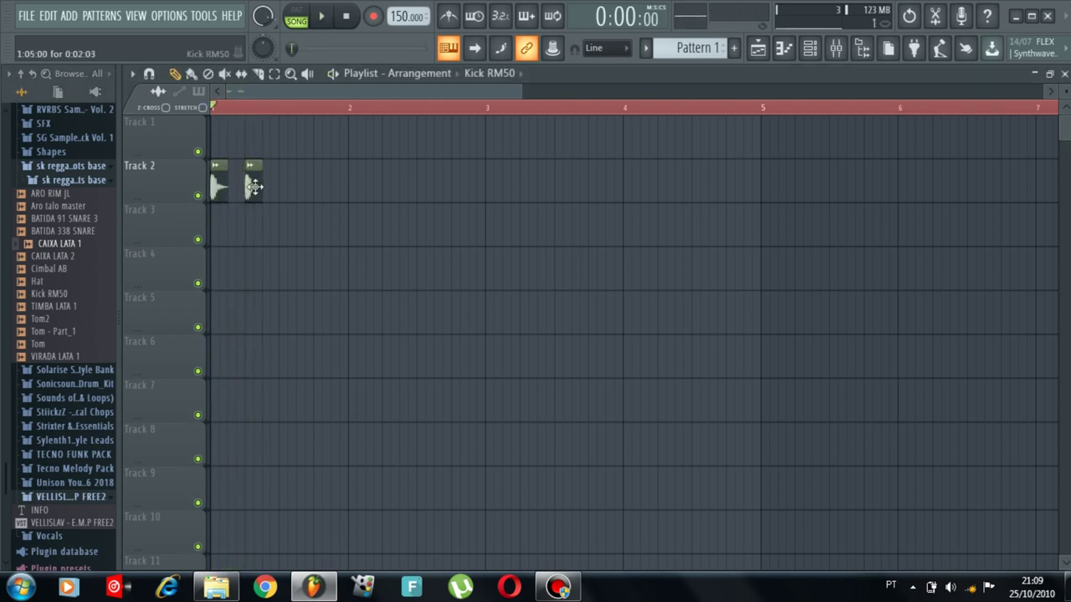
pyautogui.press('space')
pyautogui.press('space')
pyautogui.press('space')
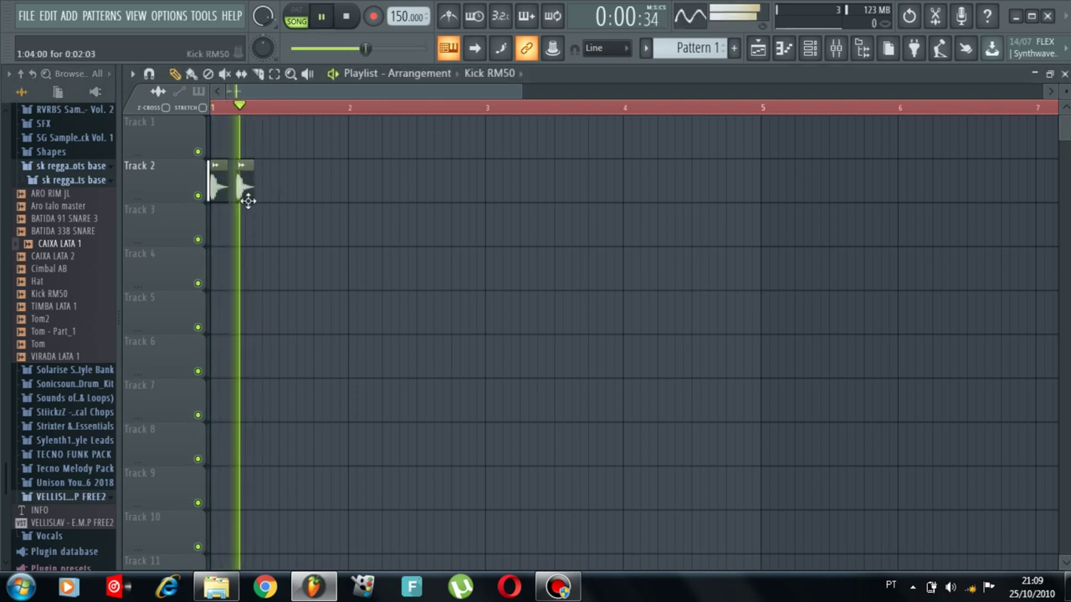
pyautogui.press('space')
pyautogui.press('space')
pyautogui.press('space')
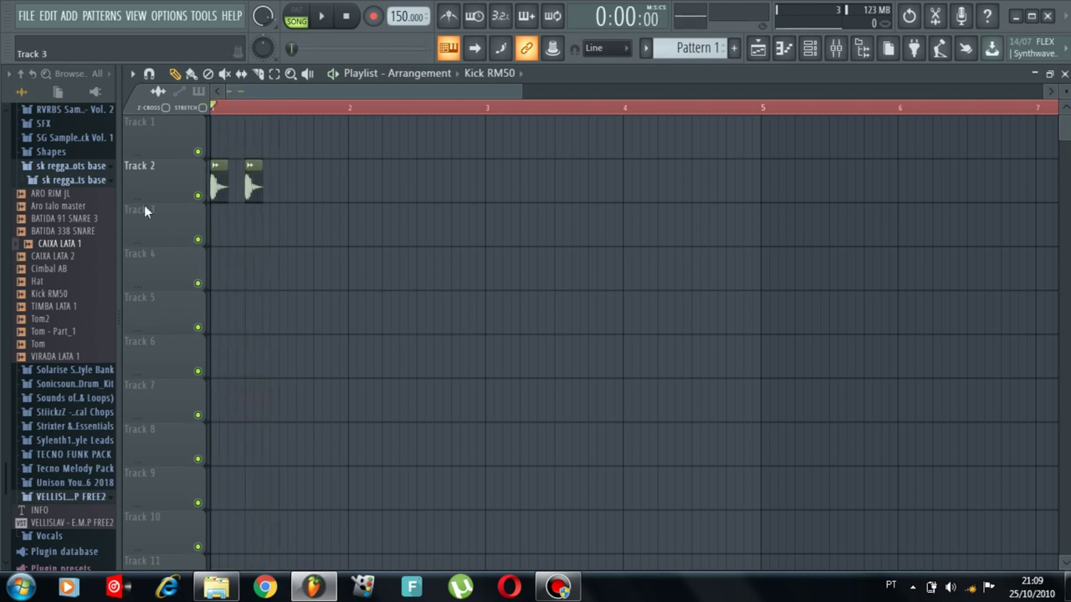
# Step: Audition the snare, caixa, cymbal, hat, timba and tom samples in the sk reggae roots base folder
pyautogui.click(53, 208)
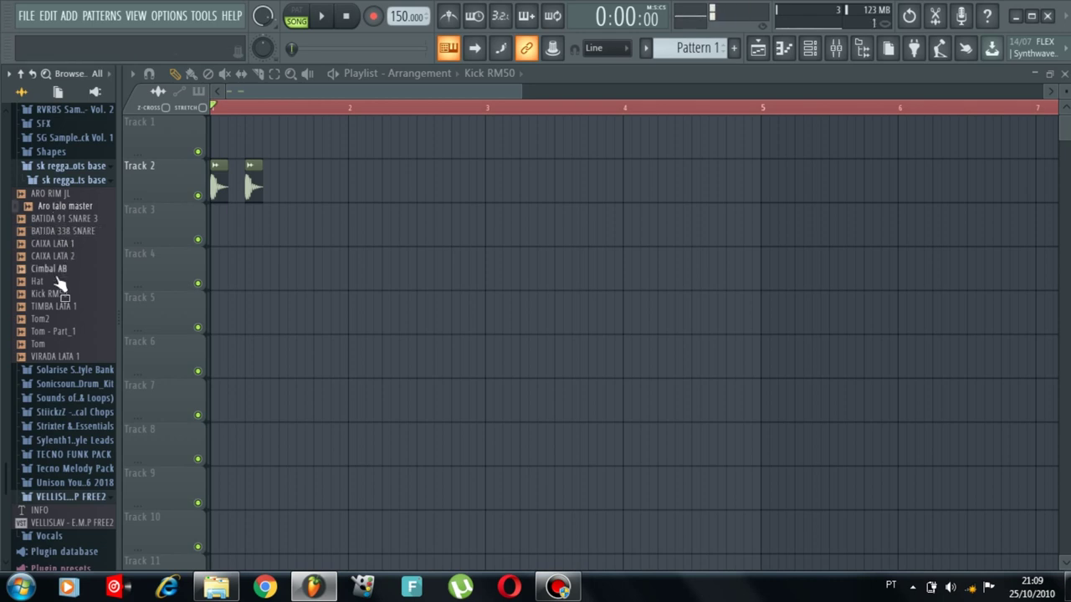
pyautogui.click(50, 283)
pyautogui.click(50, 294)
pyautogui.click(52, 268)
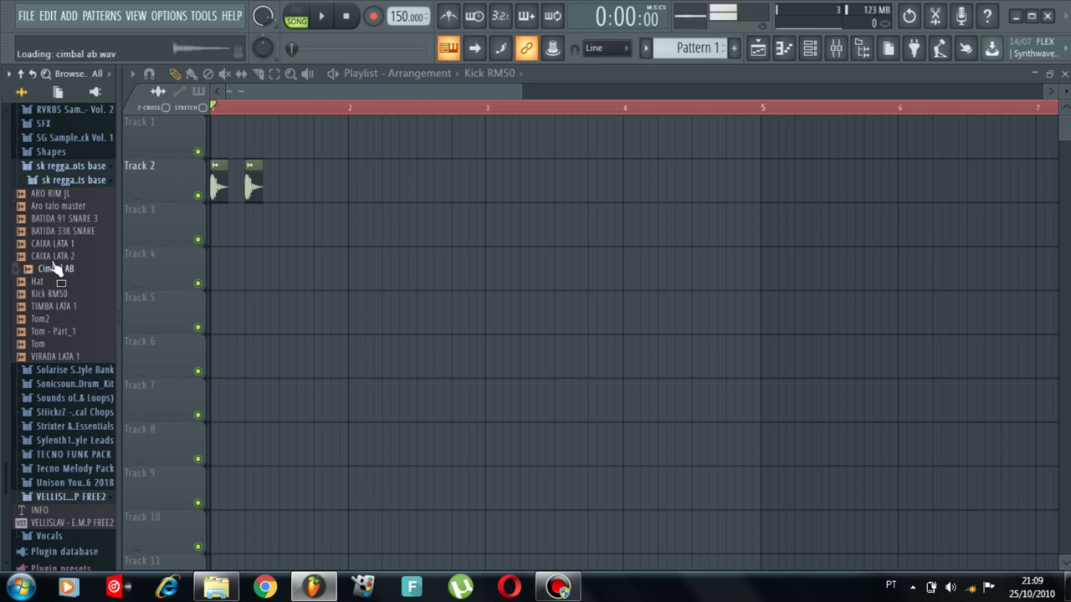
pyautogui.click(53, 257)
pyautogui.click(51, 243)
pyautogui.click(54, 231)
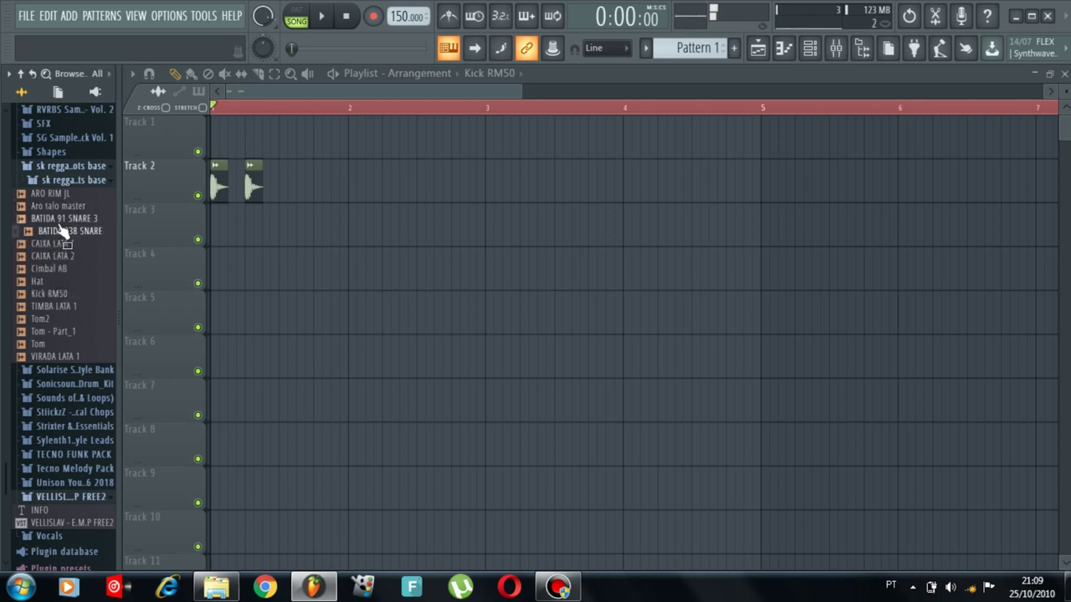
pyautogui.click(60, 220)
pyautogui.click(60, 207)
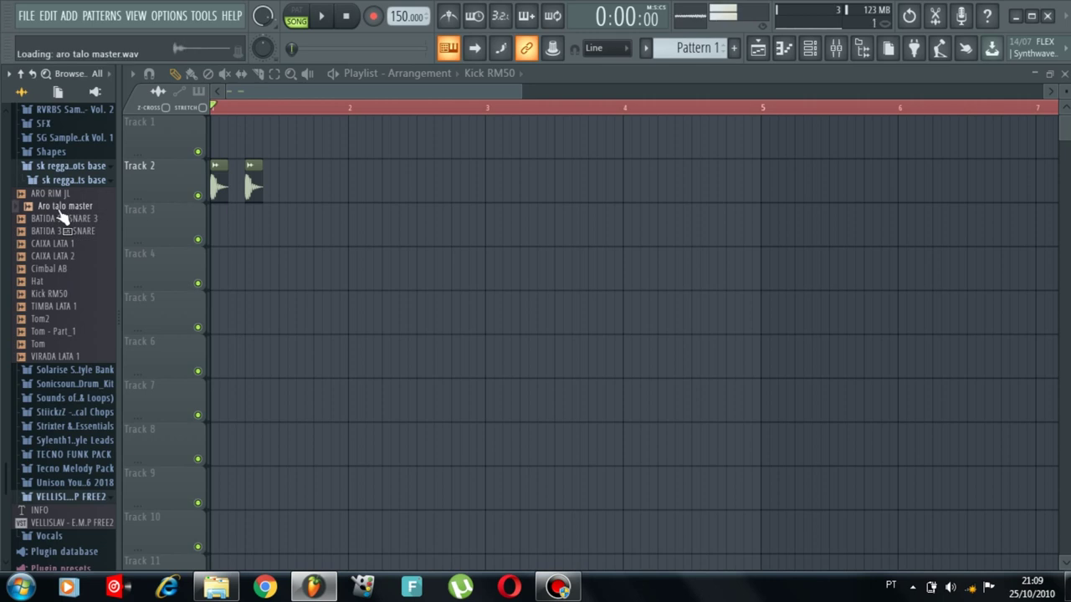
pyautogui.click(50, 305)
pyautogui.click(51, 294)
pyautogui.click(42, 282)
pyautogui.click(42, 320)
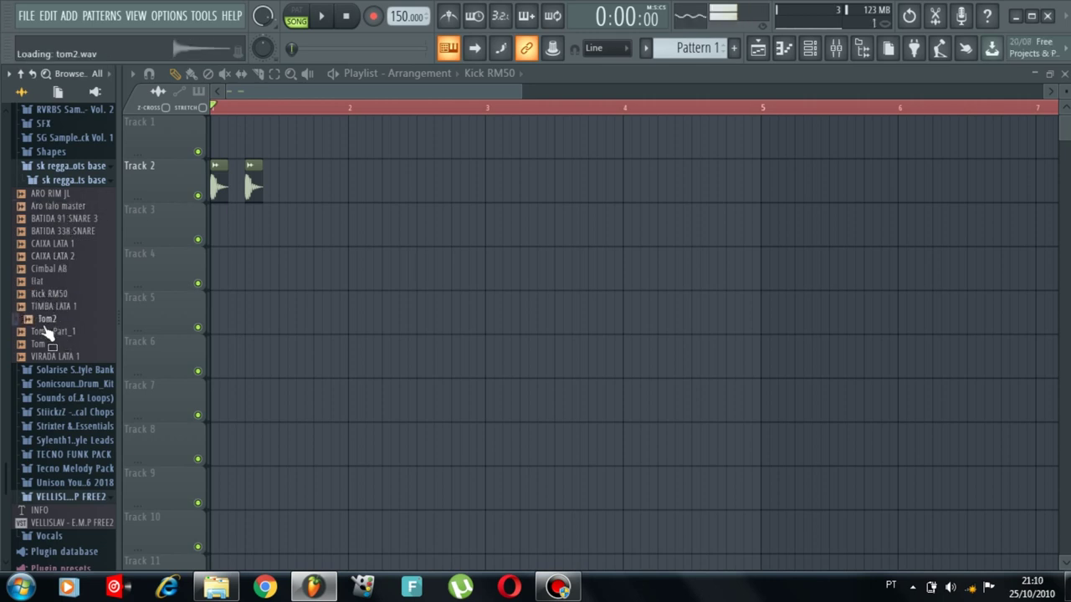
# Step: Audition VIRADA LATA 1 and place it on Track 1 at step 7 of bar 1
pyautogui.click(45, 307)
pyautogui.click(48, 357)
pyautogui.moveTo(48, 365); pyautogui.dragTo(274, 147)
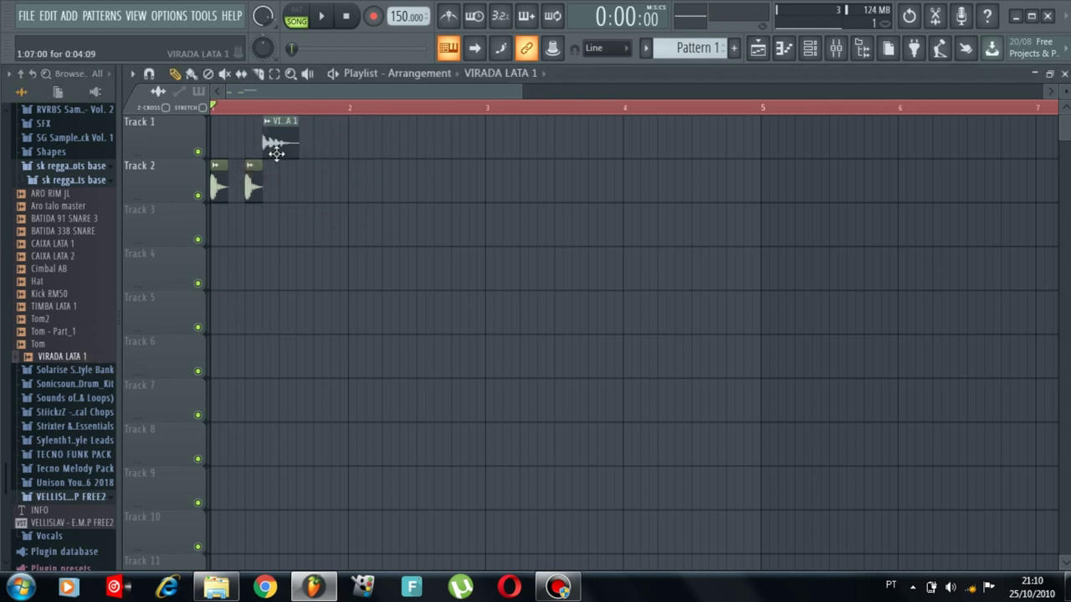
# Step: Play back the beat and trim the tail of the VIRADA LATA 1 clip on Track 1 to four steps long
pyautogui.press('space')
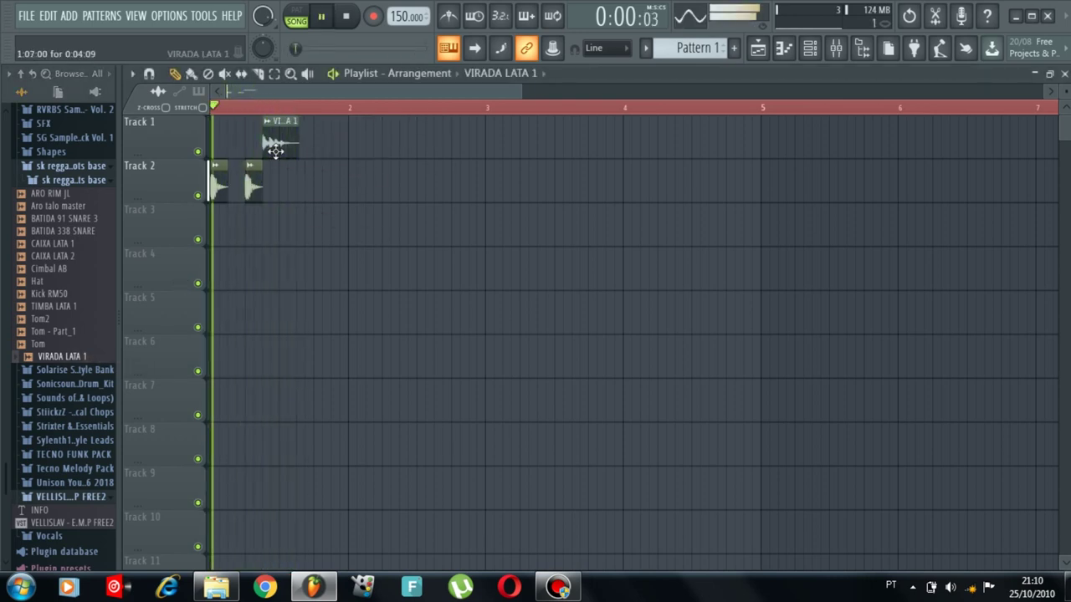
pyautogui.press('space')
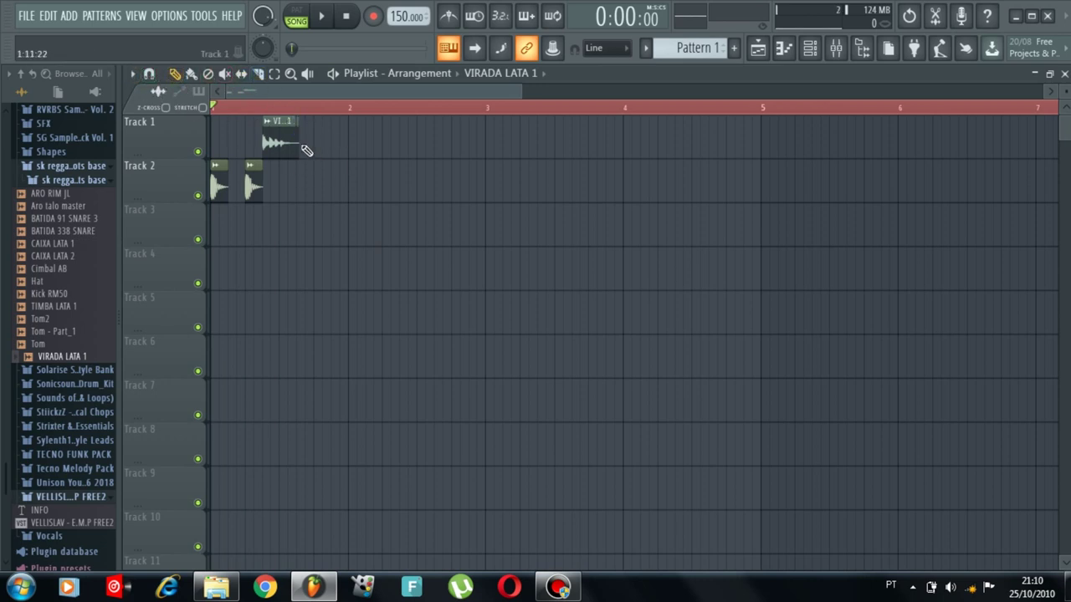
pyautogui.press('space')
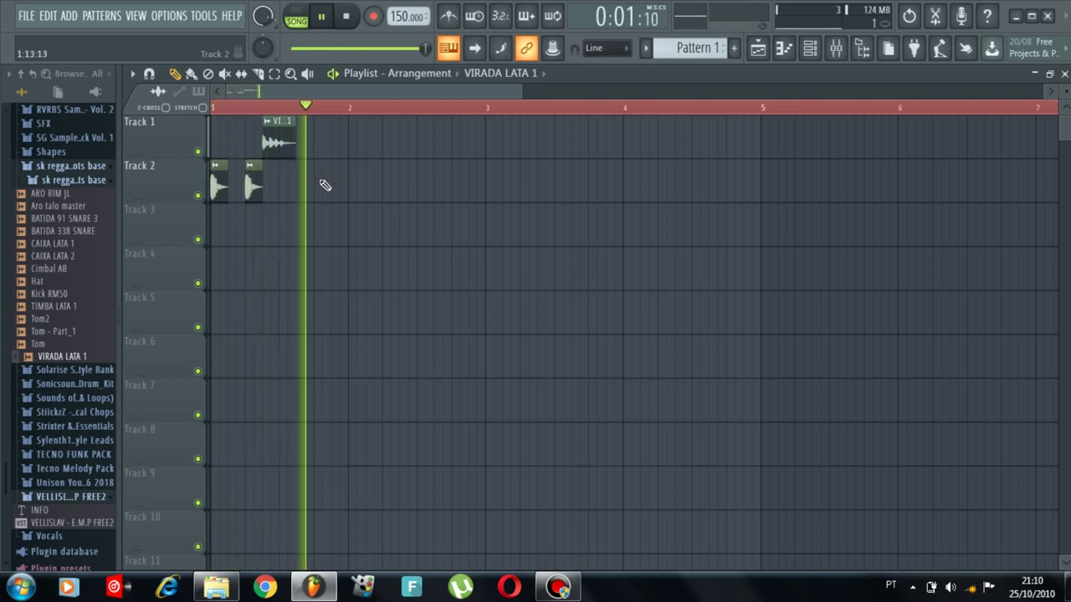
pyautogui.press('space')
# Step: Place TIMBA LATA 1 on Track 2 at step 9 of bar 1, check it in playback, and trim its tail to four steps
pyautogui.moveTo(74, 289); pyautogui.dragTo(281, 189)
pyautogui.press('space')
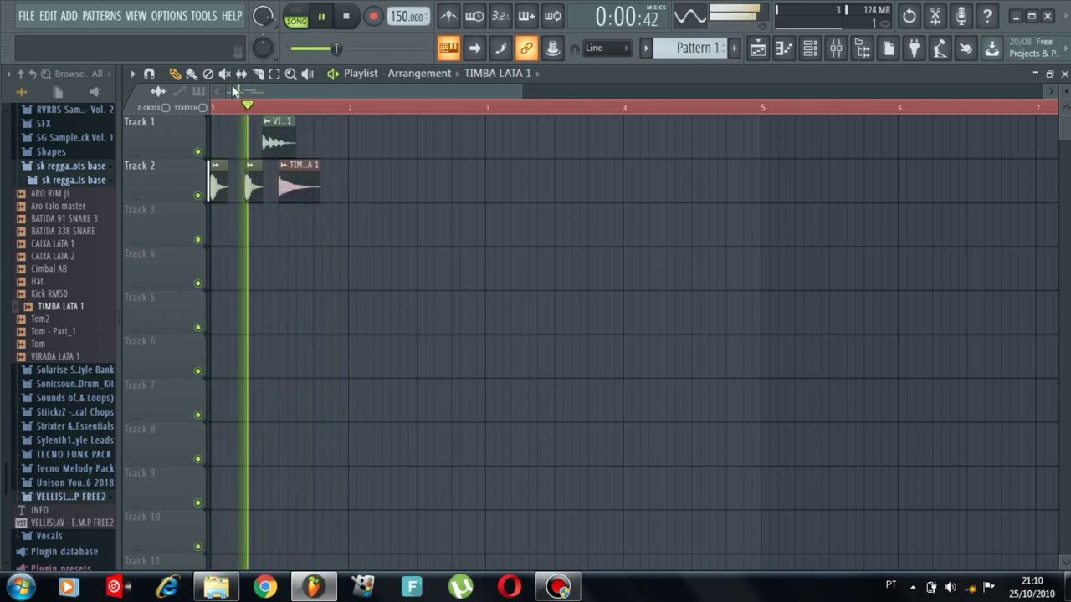
pyautogui.press('space')
pyautogui.click(261, 76)
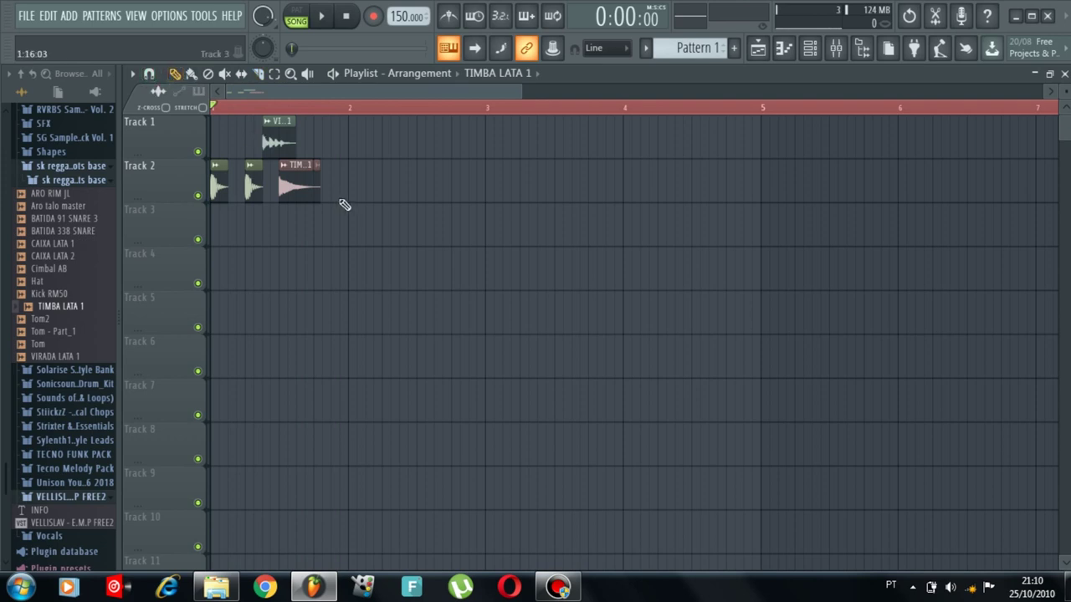
# Step: Route VIRADA LATA 1 to mixer track 2 and TIMBA LATA 1 to mixer track 3
pyautogui.doubleClick(274, 147)
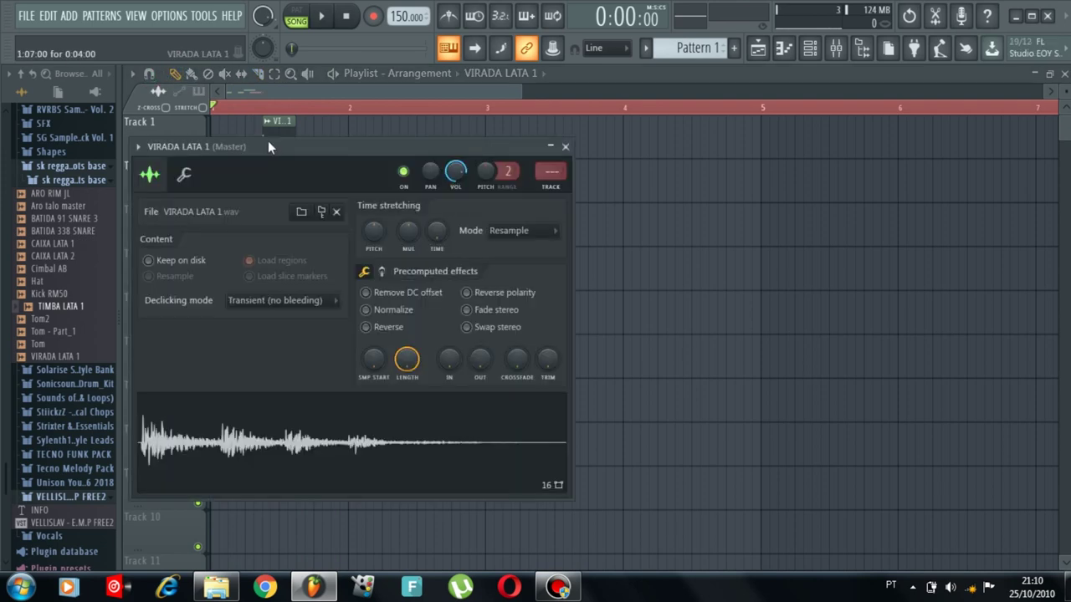
pyautogui.press('F9')
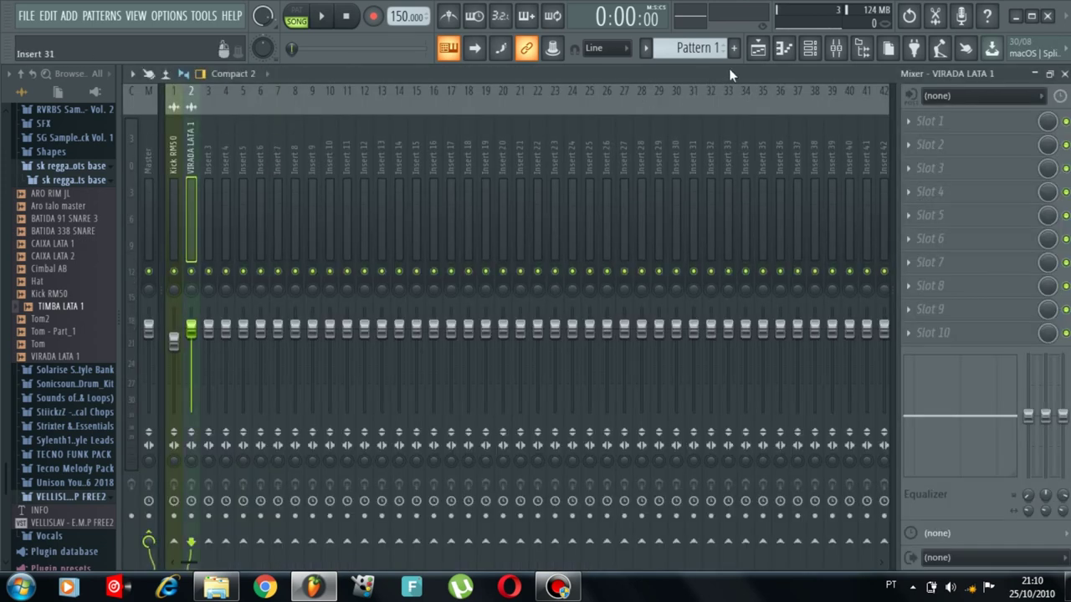
pyautogui.press('F9')
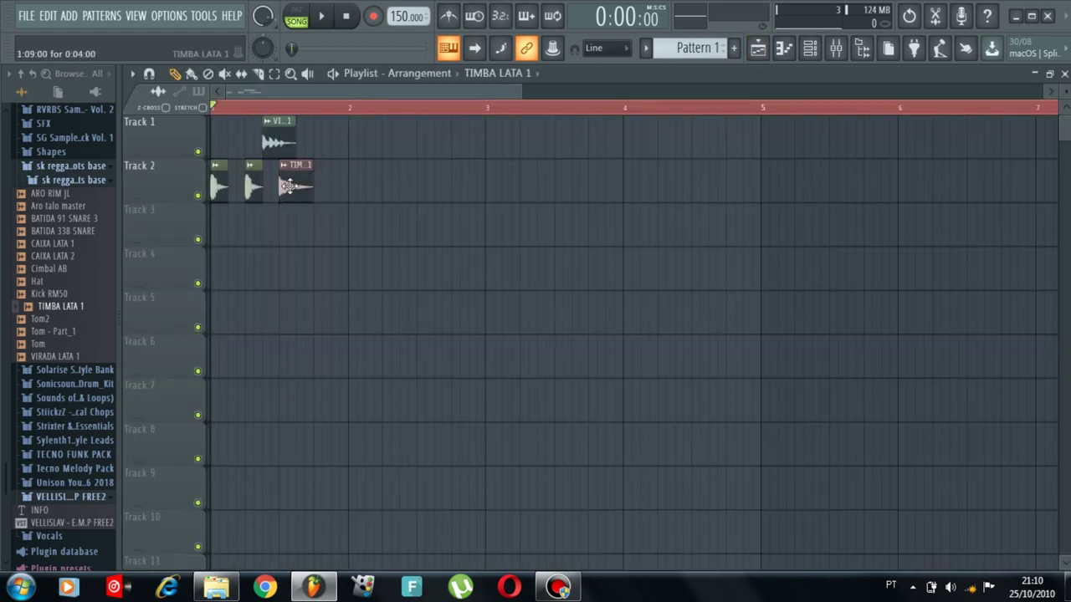
pyautogui.doubleClick(288, 185)
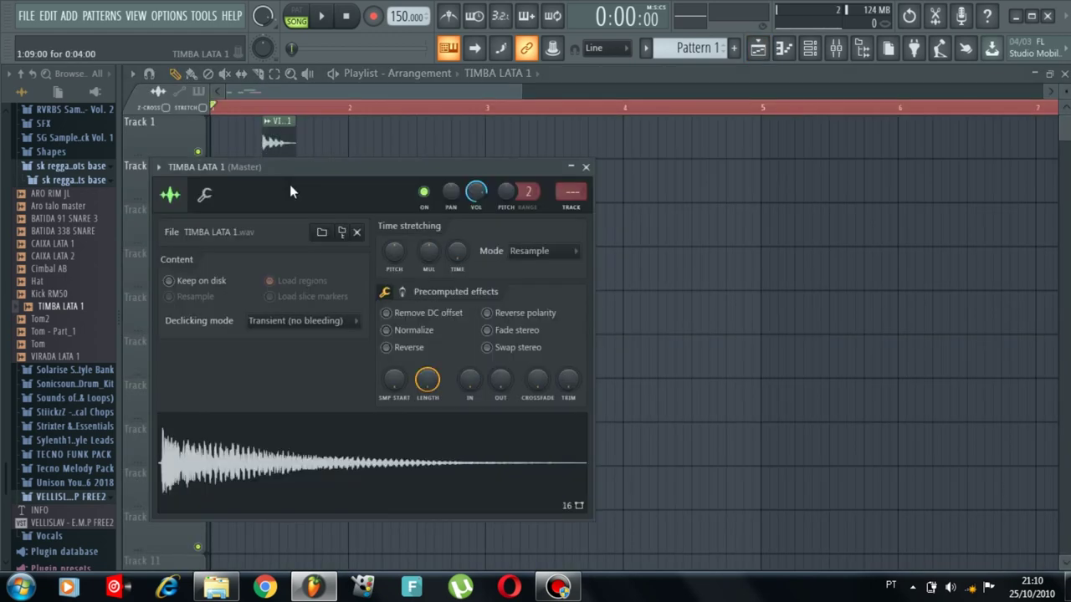
pyautogui.press('F9')
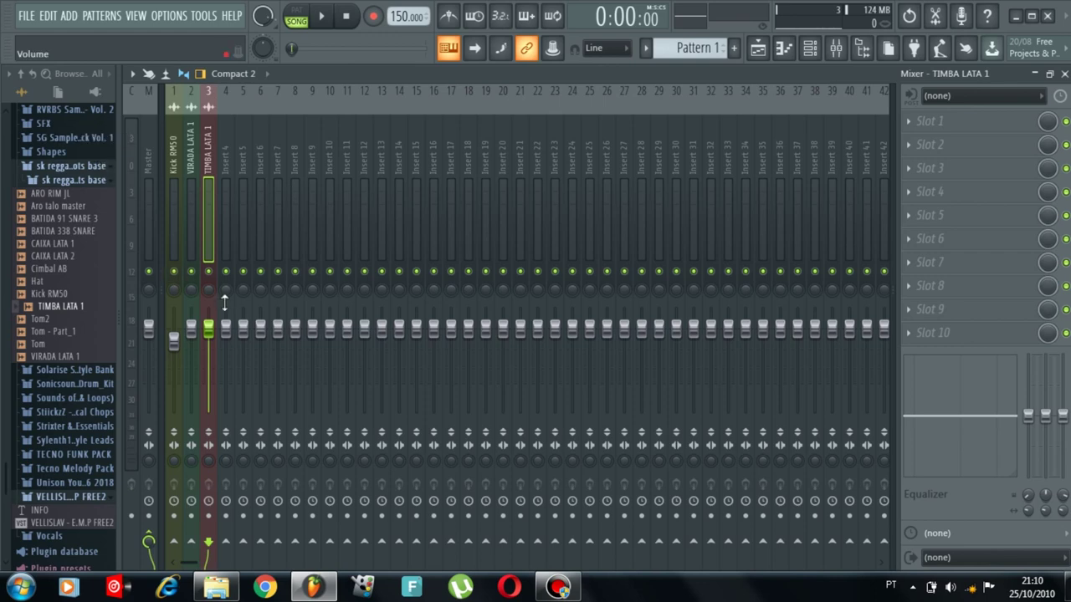
# Step: Lower the TIMBA LATA 1 mixer volume slightly, add Soundgoodizer in slot 1 with preset A, and check its amount in playback
pyautogui.click(932, 123)
pyautogui.moveTo(917, 142)
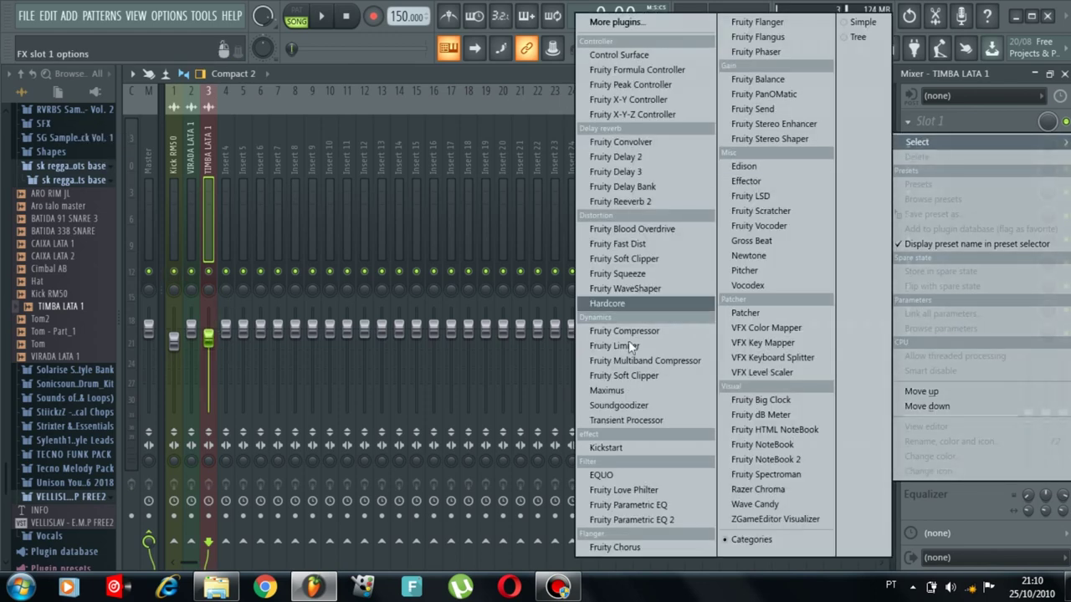
pyautogui.click(628, 405)
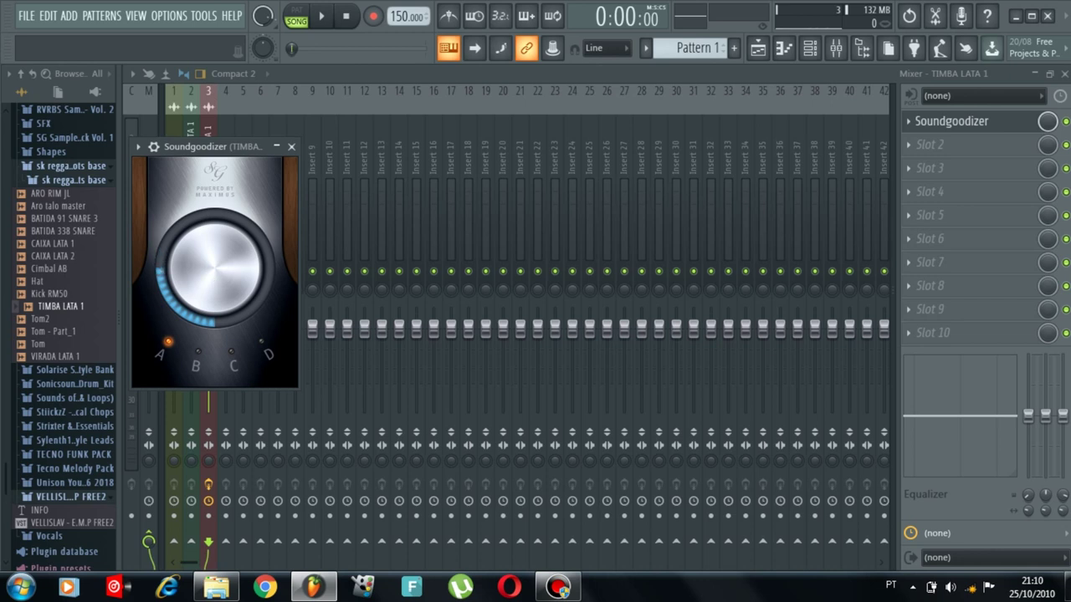
pyautogui.press('space')
pyautogui.press('space')
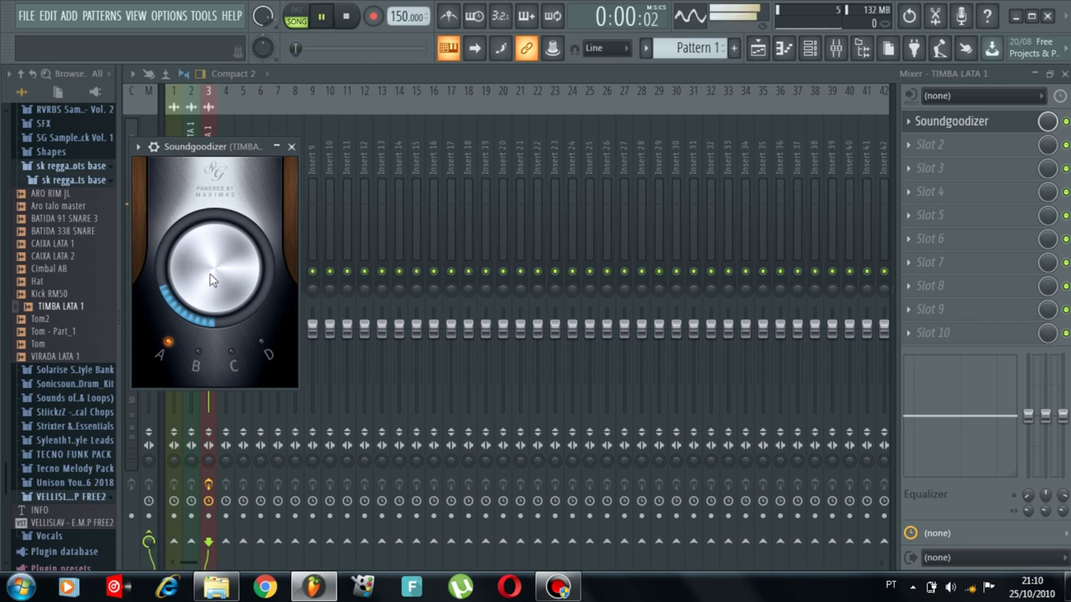
pyautogui.press('space')
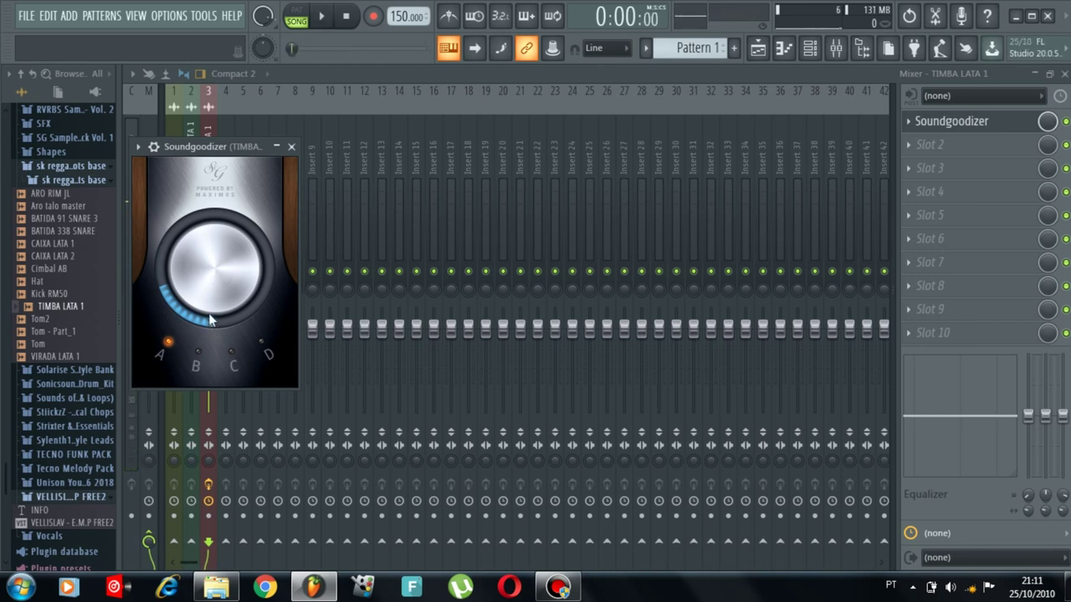
pyautogui.press('space')
pyautogui.click(291, 147)
# Step: Lower the VIRADA LATA 1 mixer volume to about the kick's level and check the balance in the playlist
pyautogui.press('space')
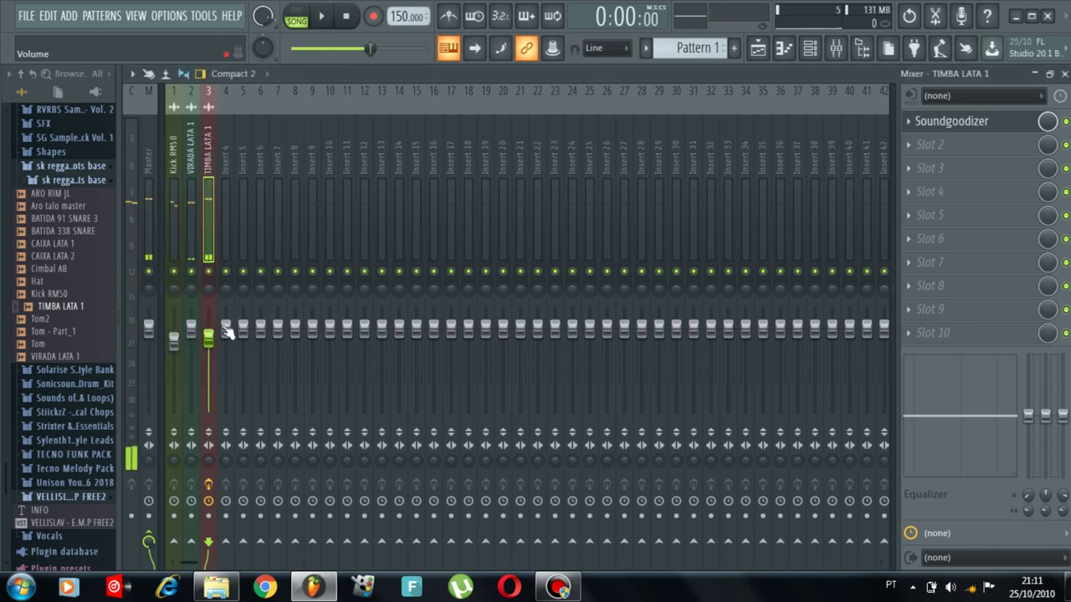
pyautogui.press('space')
pyautogui.moveTo(190, 333); pyautogui.dragTo(199, 348)
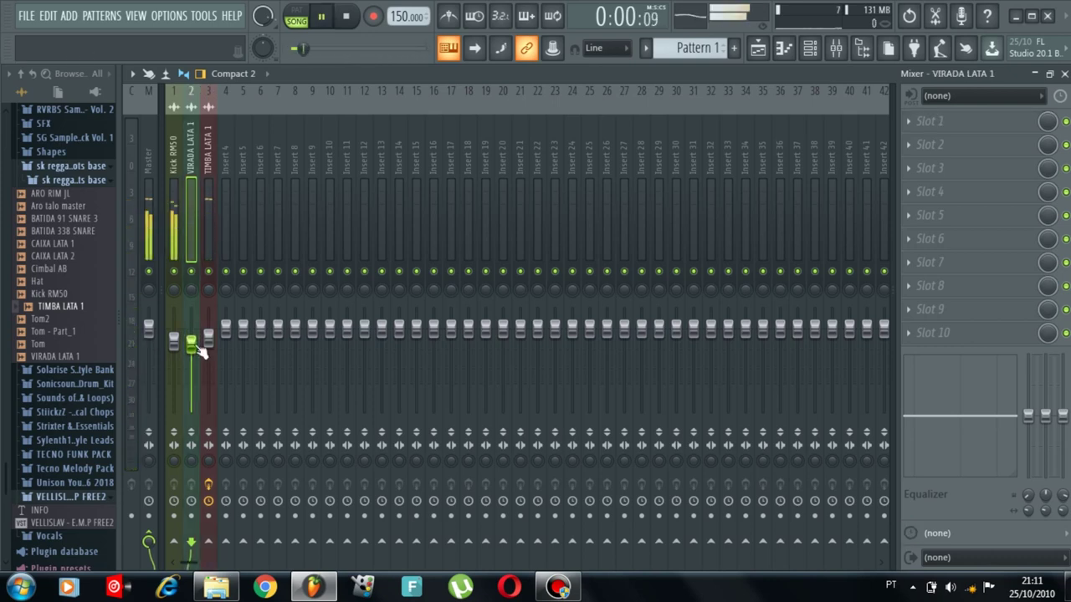
pyautogui.click(757, 48)
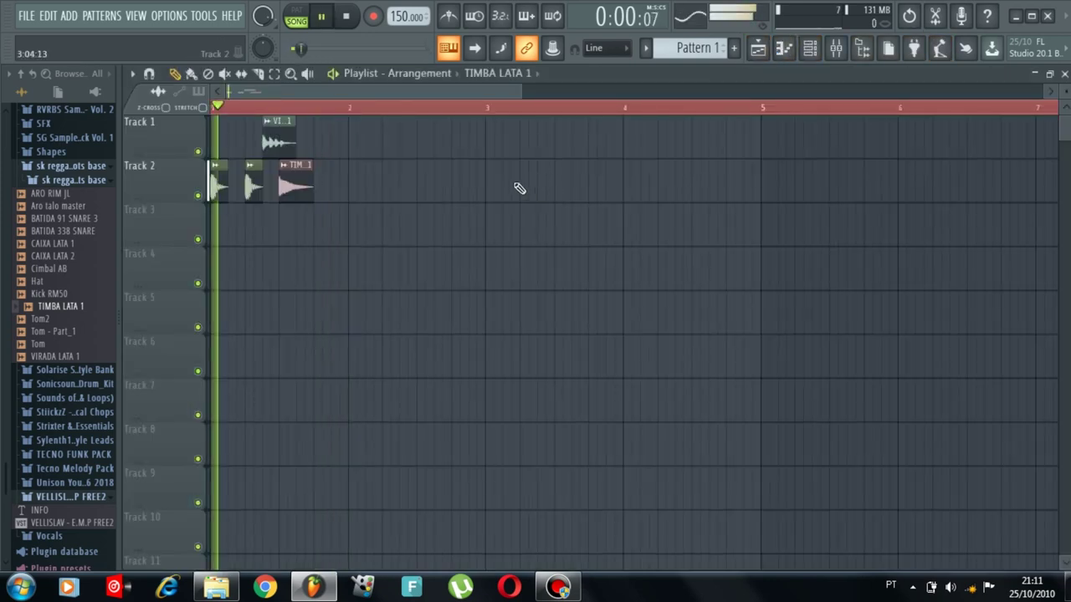
pyautogui.press('space')
# Step: Audition the tom, VIRADA LATA 1, ARO RIM JL and Aro talo master samples against playback of the beat
pyautogui.click(38, 319)
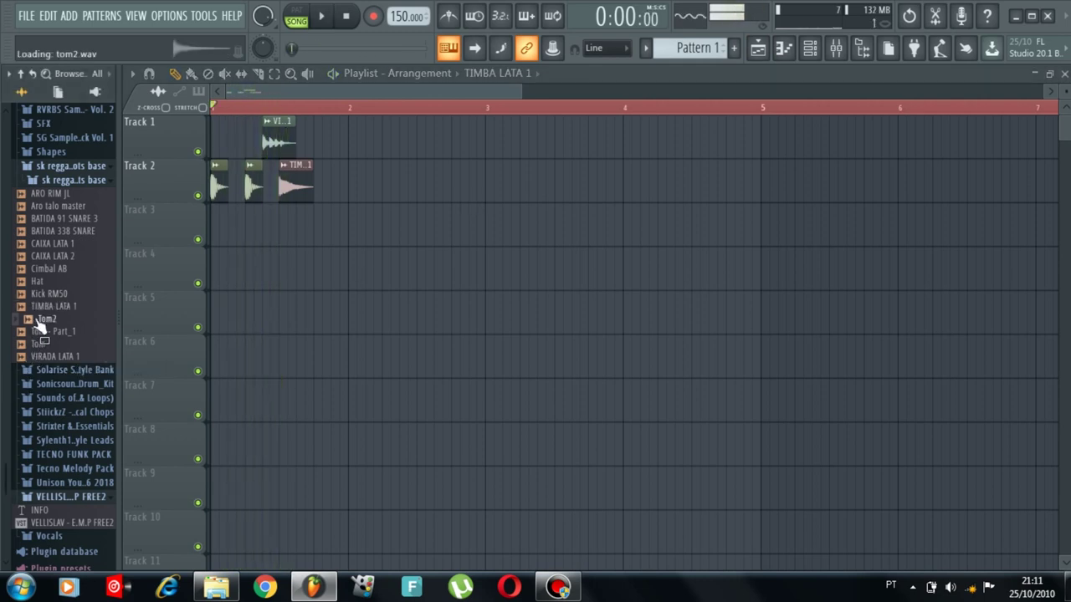
pyautogui.click(40, 332)
pyautogui.click(40, 344)
pyautogui.click(41, 356)
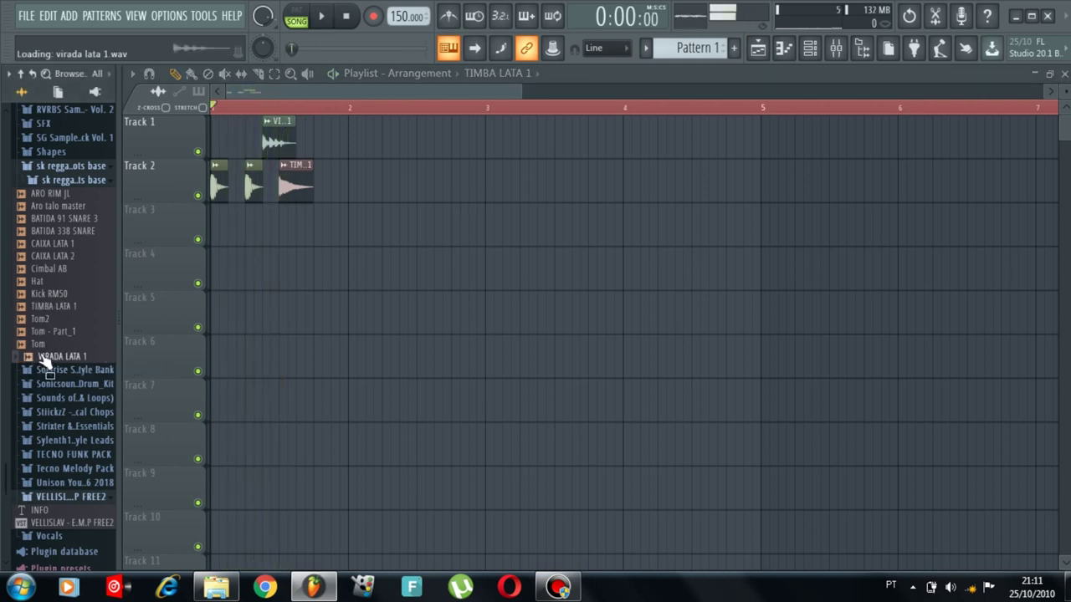
pyautogui.click(57, 195)
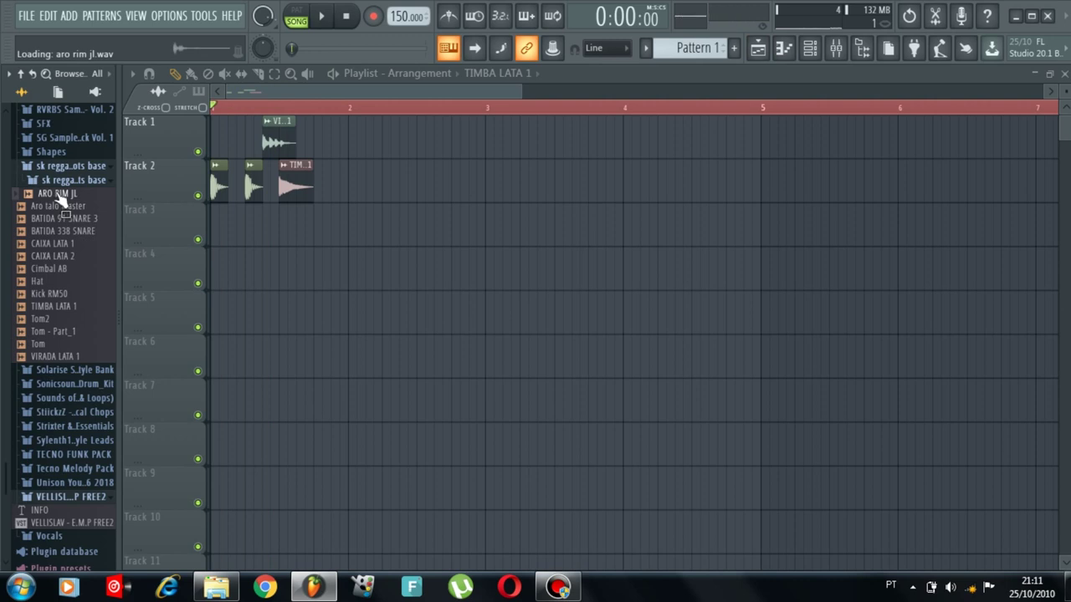
pyautogui.press('space')
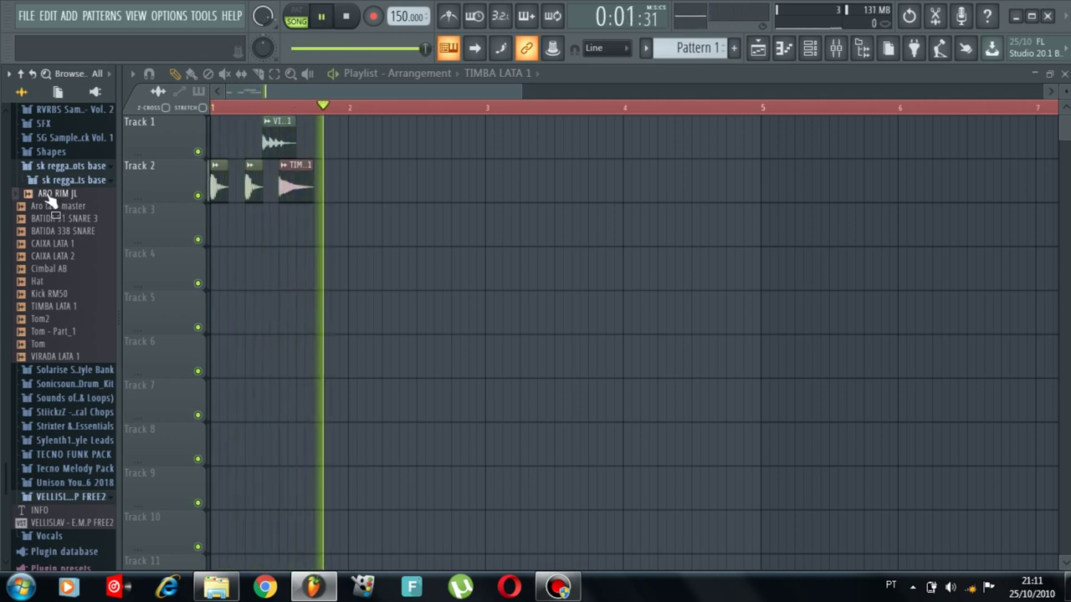
pyautogui.press('space')
pyautogui.click(52, 206)
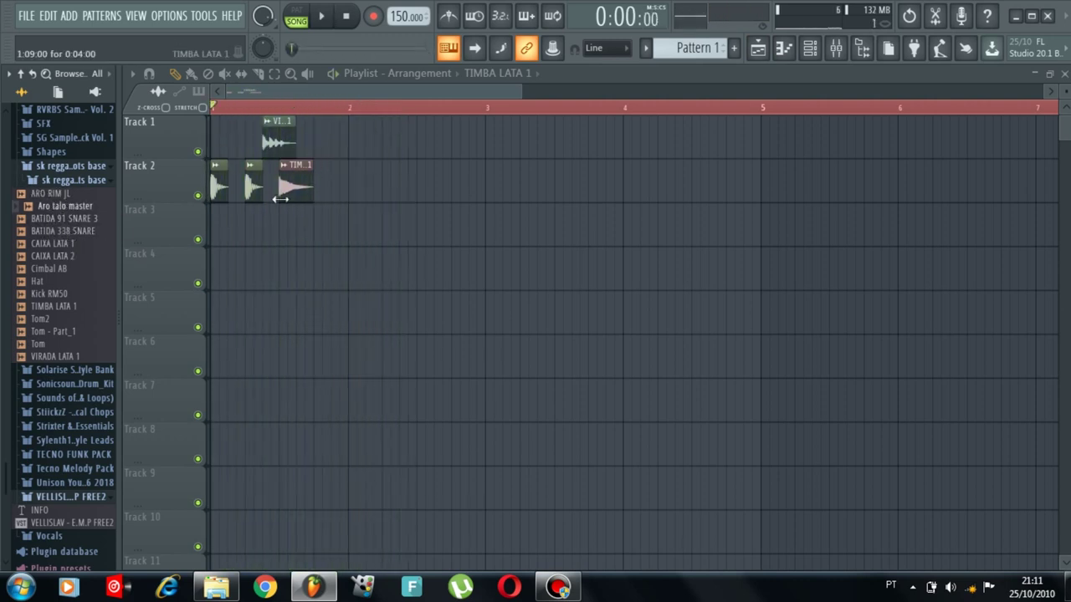
# Step: Place Kick RM50 on Track 2 at steps 1 and 9 of bar 2, checking against playback
pyautogui.click(215, 184)
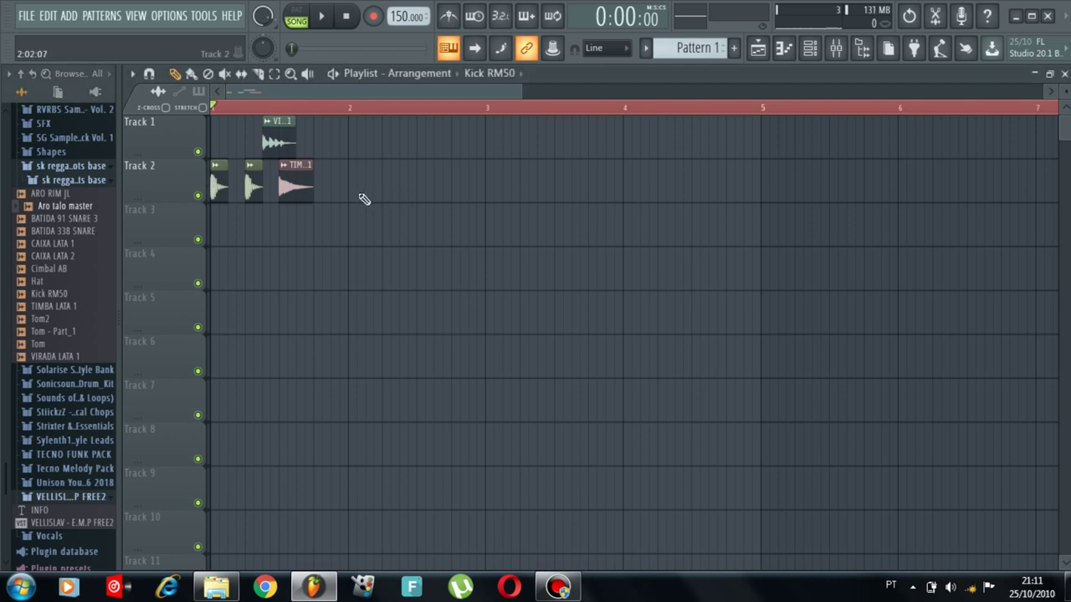
pyautogui.click(364, 199)
pyautogui.click(33, 194)
pyautogui.press('space')
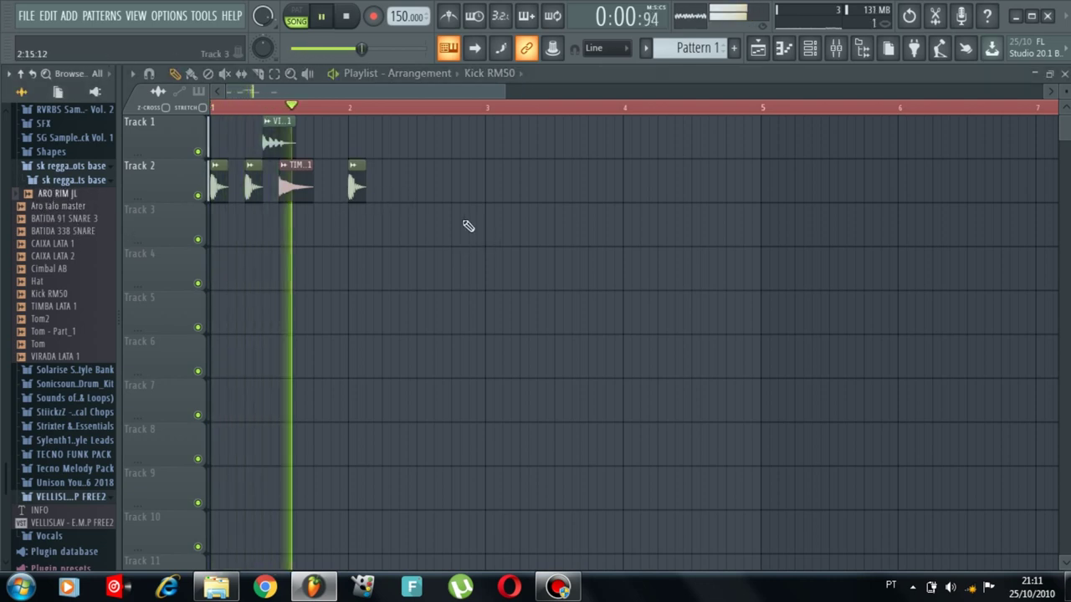
pyautogui.click(428, 195)
pyautogui.press('space')
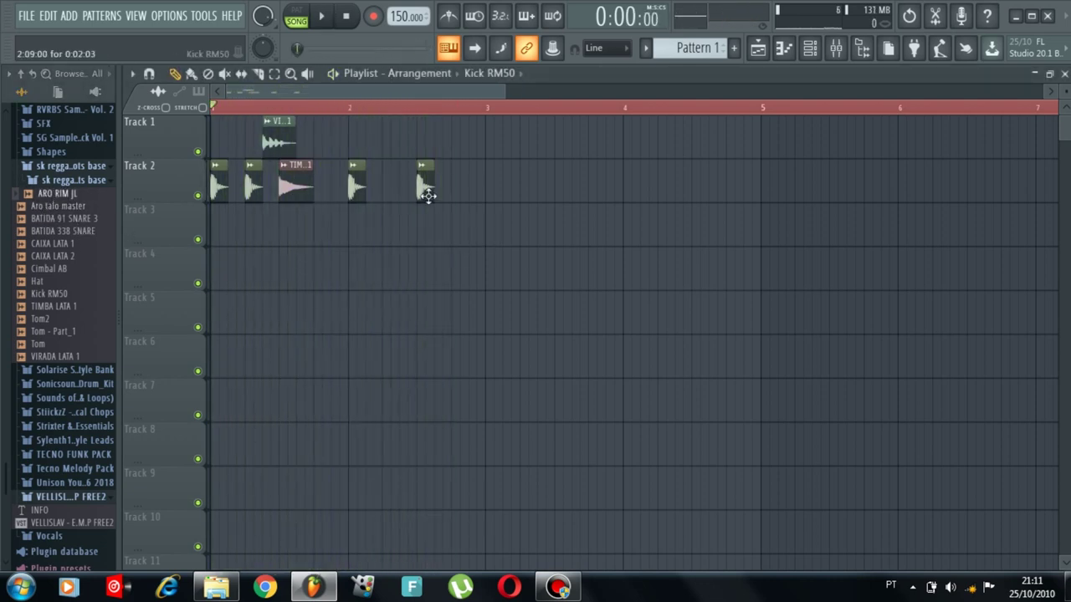
# Step: Place Aro talo master on Track 3 at step 9 of bar 2, and add kicks on Track 2 at step 9 of bars 3 and 4
pyautogui.moveTo(46, 209); pyautogui.dragTo(418, 239)
pyautogui.press('space')
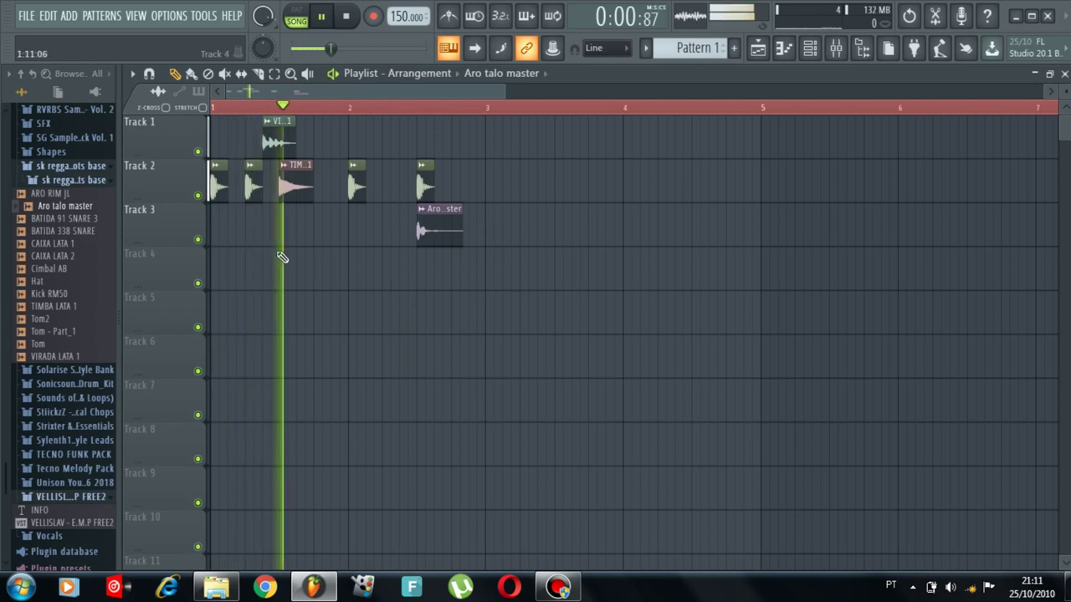
pyautogui.click(358, 197)
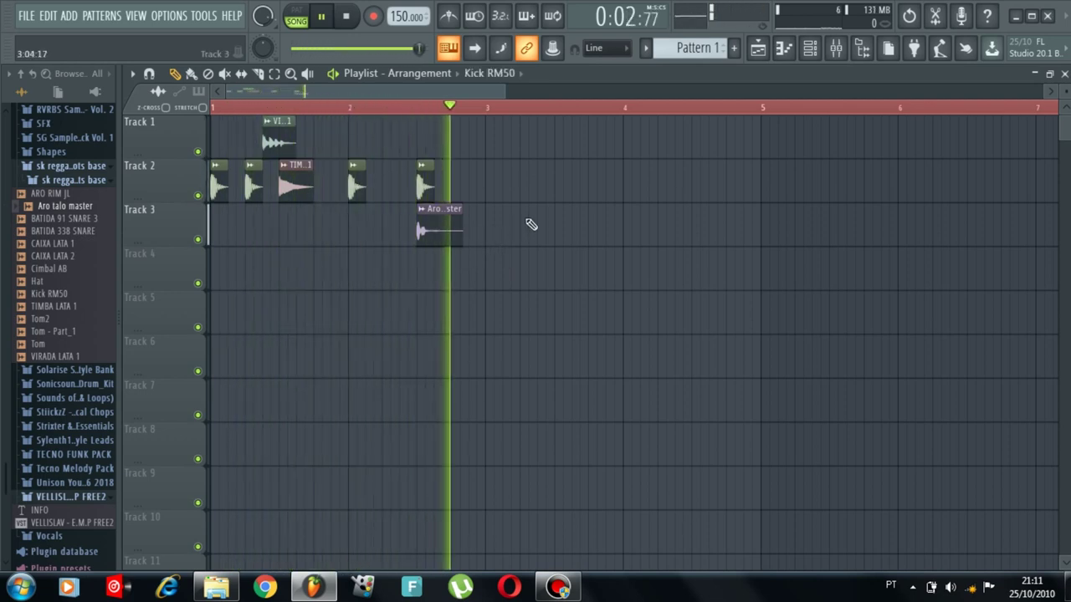
pyautogui.click(561, 194)
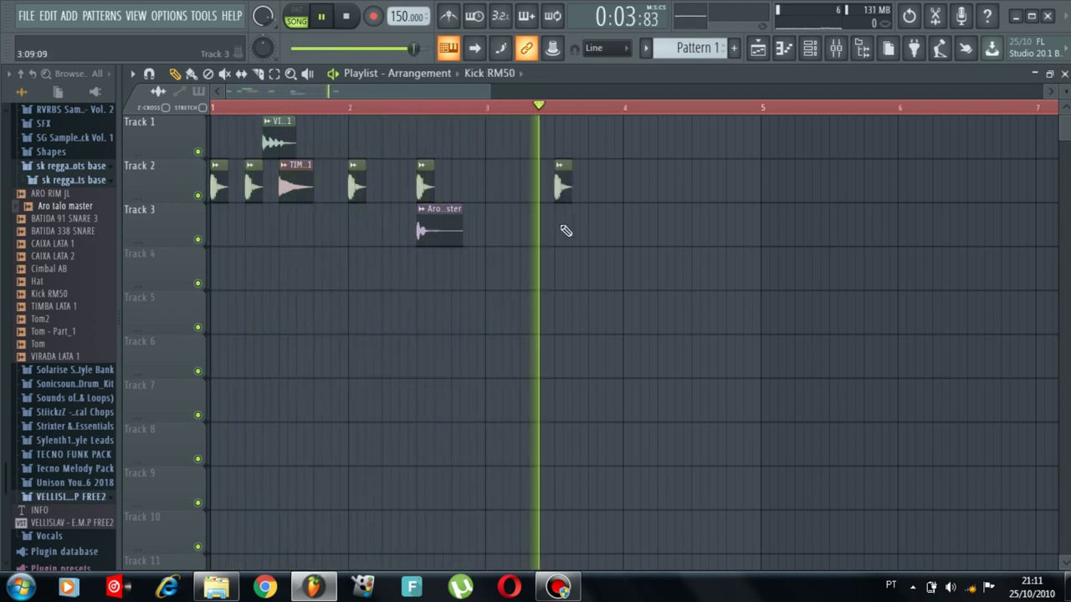
pyautogui.click(697, 192)
pyautogui.press('space')
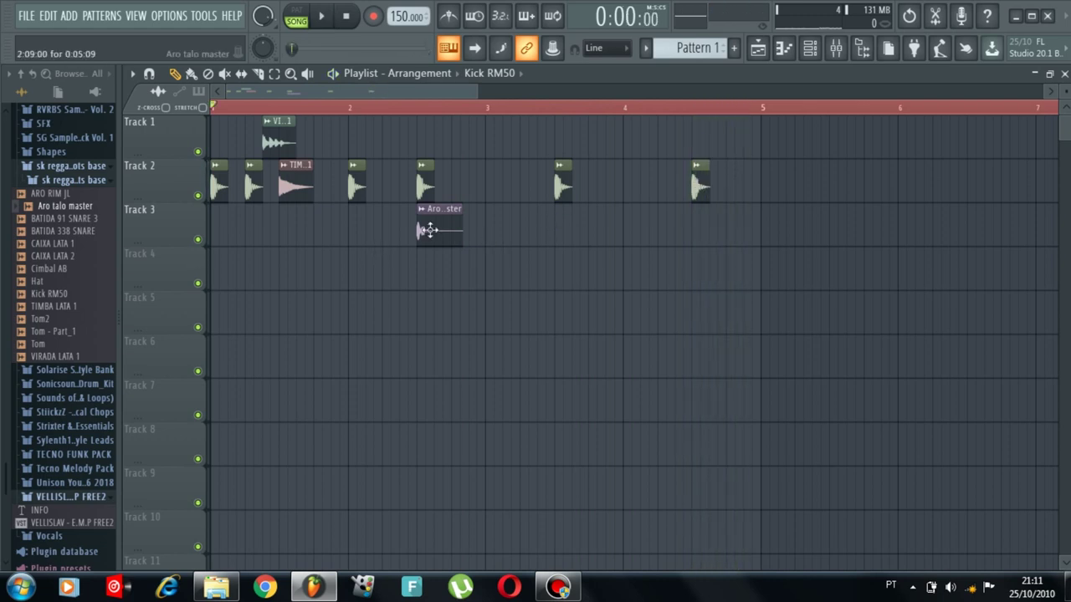
# Step: Repeat the Aro talo master clip on Track 3 at step 9 of bars 3 and 4, and play the four bars
pyautogui.click(429, 231)
pyautogui.click(691, 245)
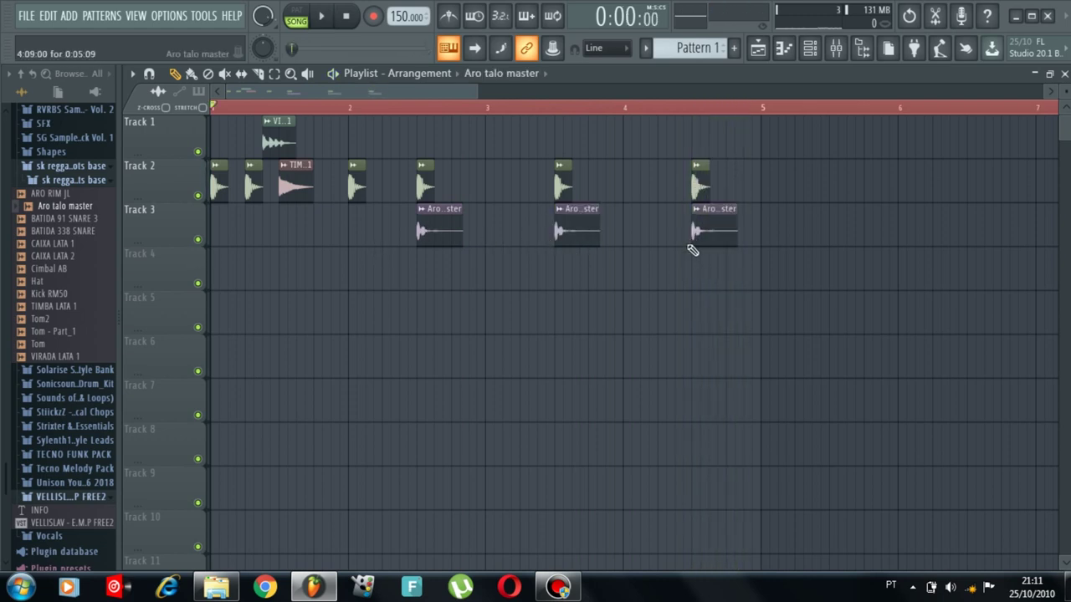
pyautogui.moveTo(471, 84); pyautogui.dragTo(619, 90)
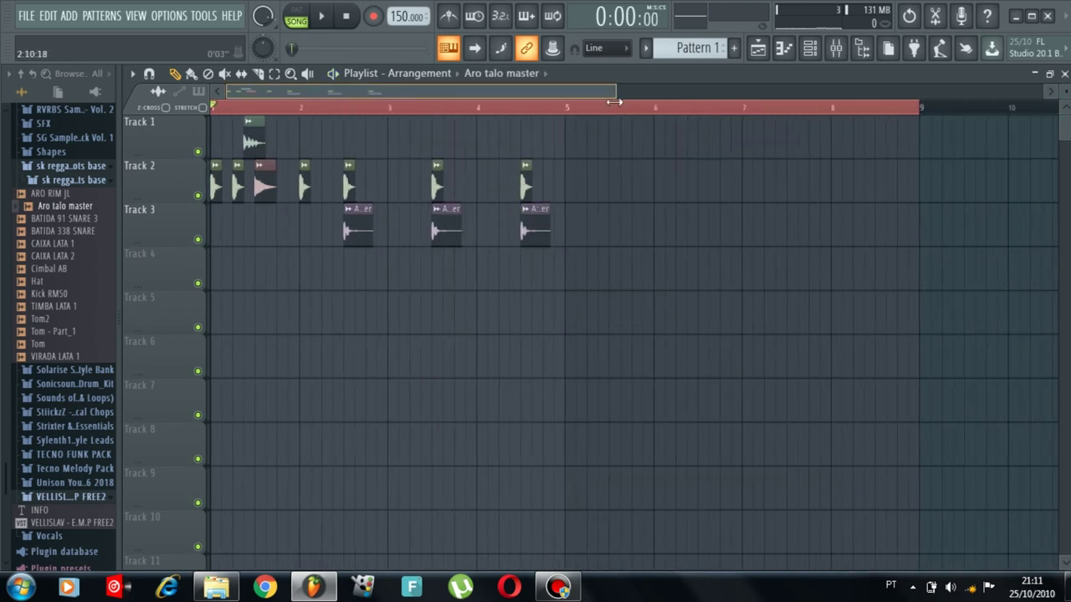
pyautogui.press('space')
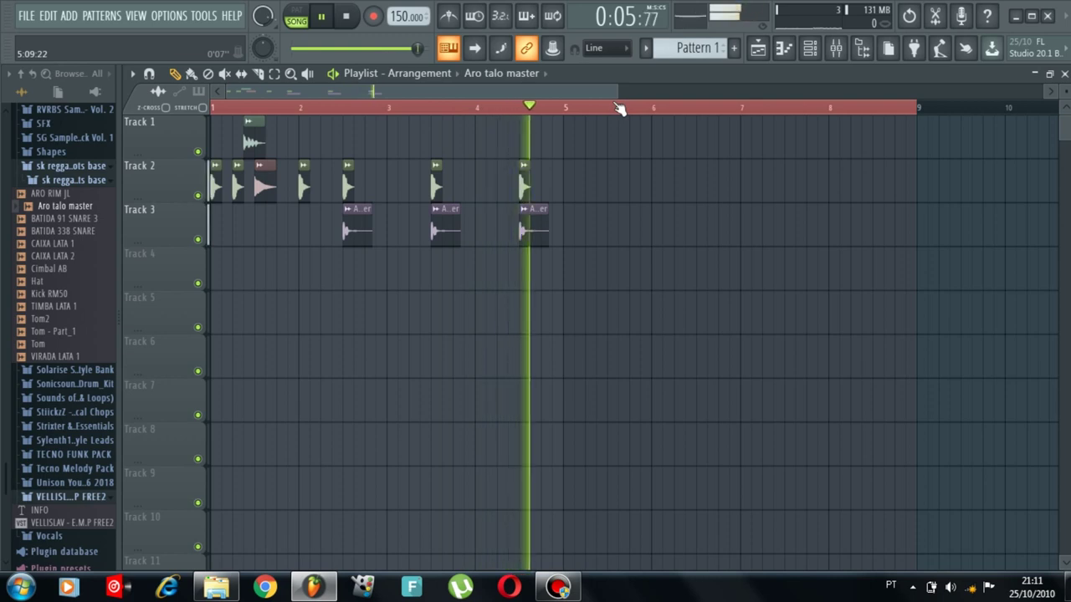
pyautogui.press('space')
# Step: Trim the bar 4 Aro talo master clip on Track 3 to two steps and repeat it at step 13
pyautogui.moveTo(489, 89); pyautogui.dragTo(598, 92)
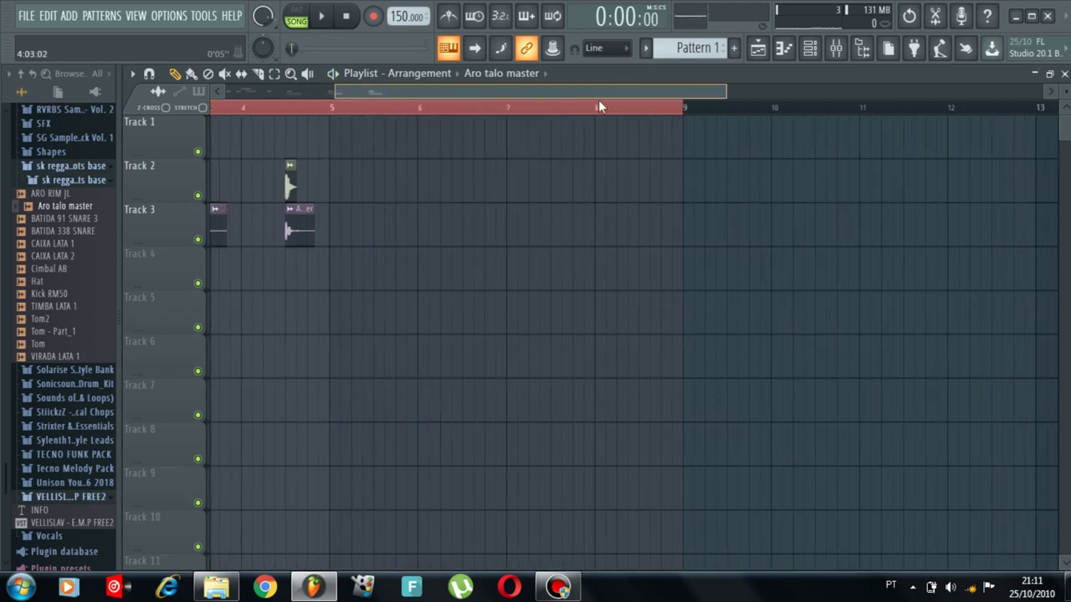
pyautogui.moveTo(725, 91); pyautogui.dragTo(427, 92)
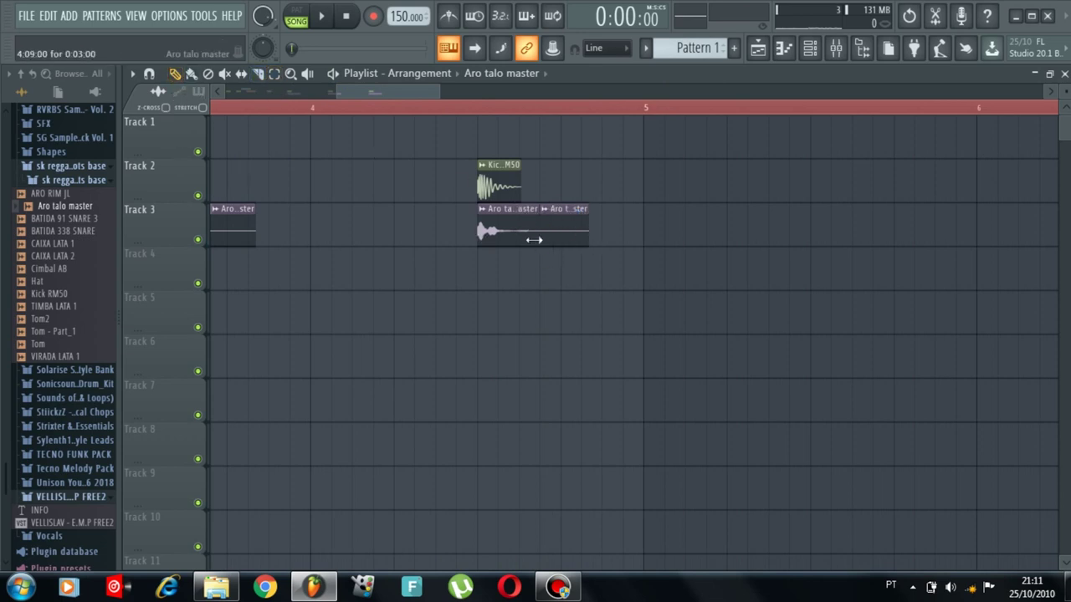
pyautogui.rightClick(565, 238)
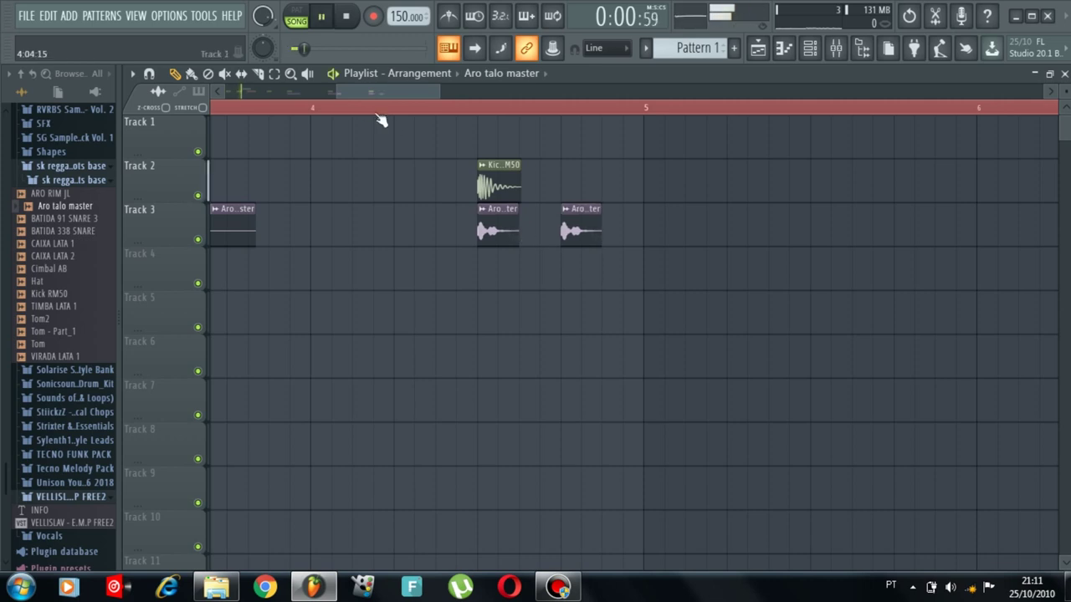
# Step: Try the second Aro talo master clip at steps 12 and 14 of bar 4, with one-step repeats at 15 and 16, checking against playback
pyautogui.press('space')
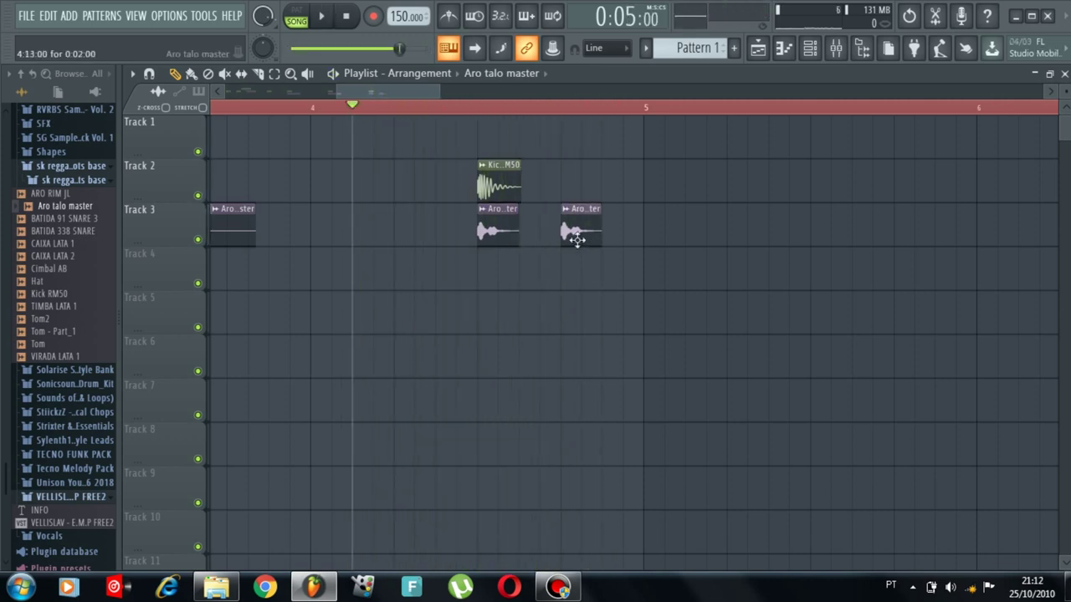
pyautogui.moveTo(577, 241); pyautogui.dragTo(557, 248)
pyautogui.press('space')
pyautogui.press('space')
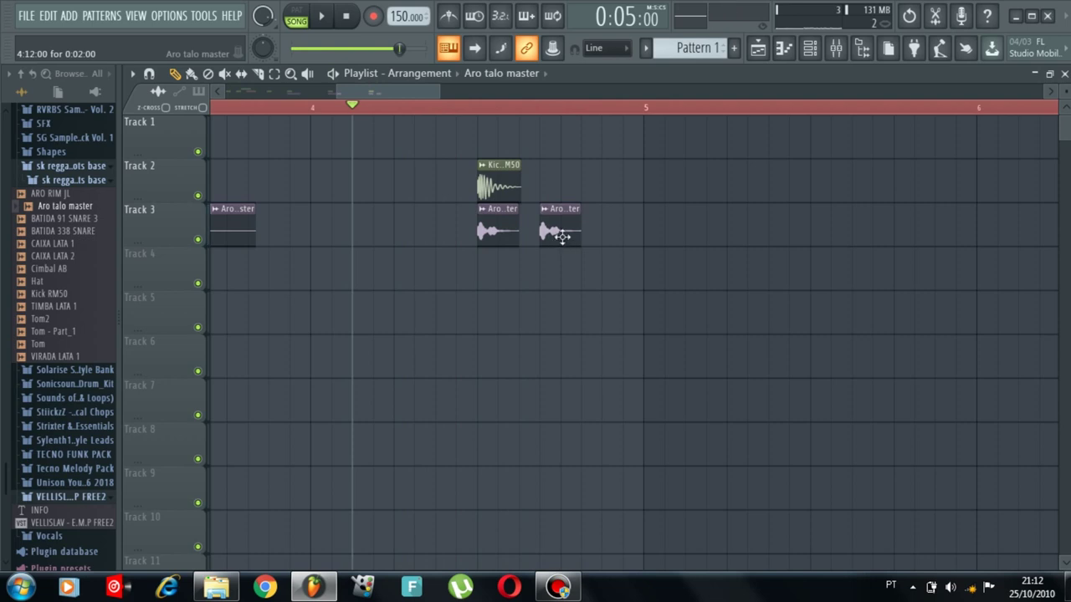
pyautogui.press('space')
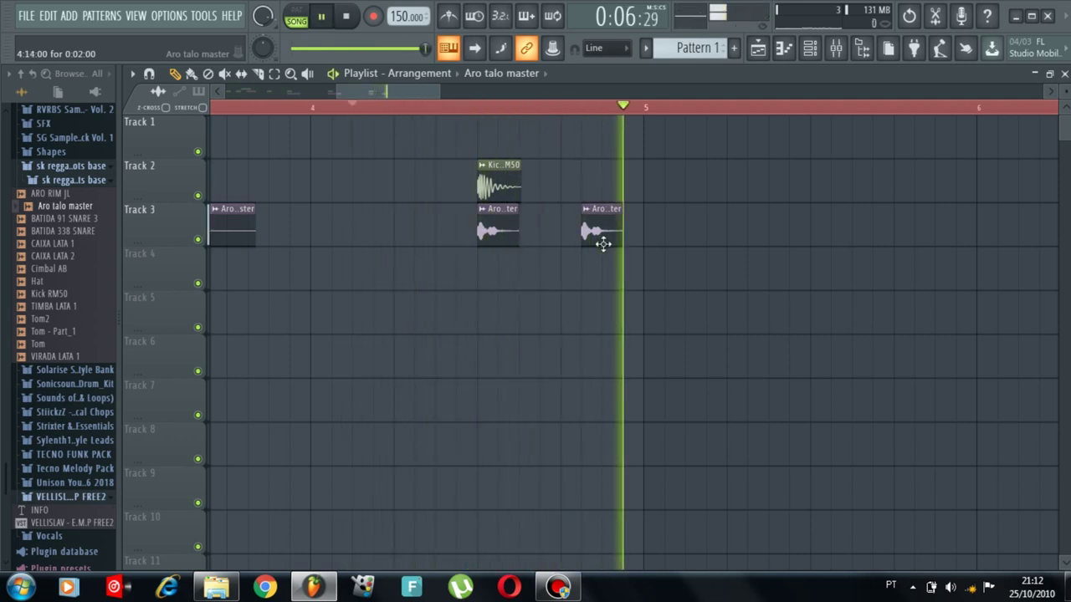
pyautogui.press('space')
pyautogui.press('space')
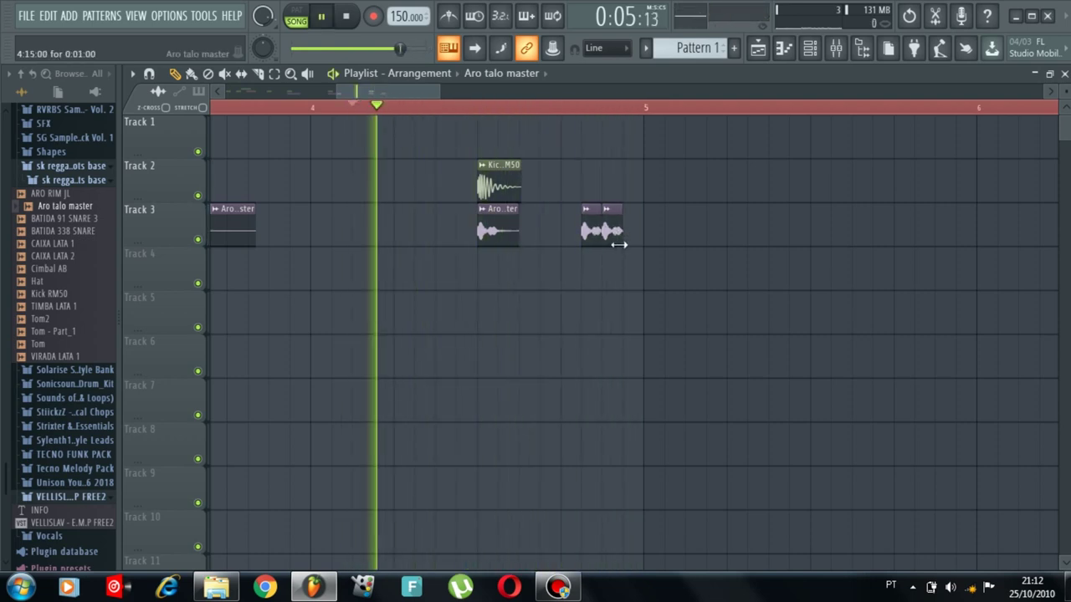
pyautogui.press('space')
pyautogui.press('space')
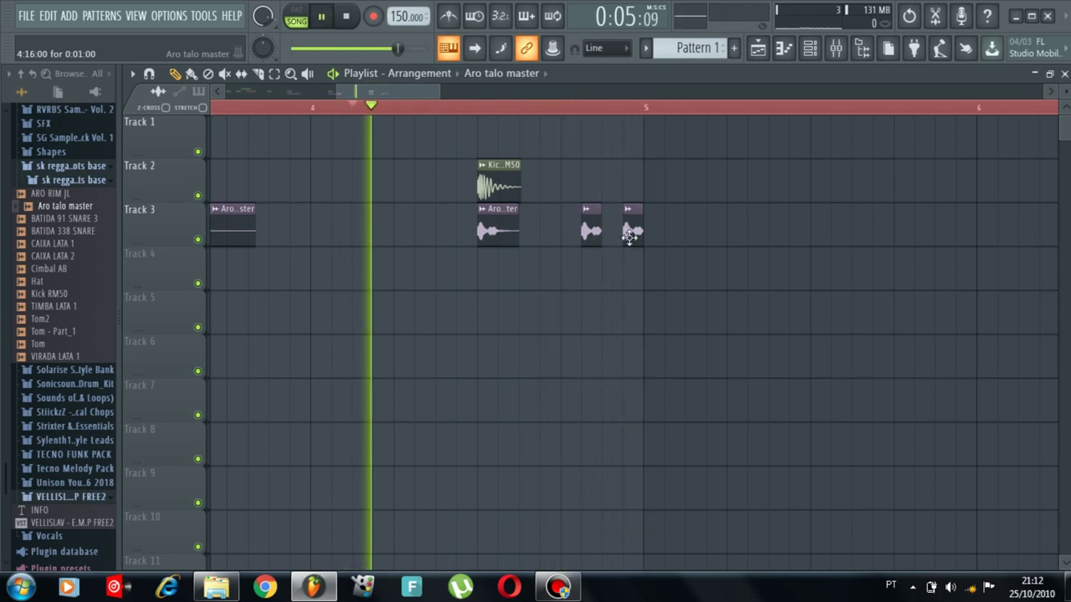
pyautogui.rightClick(602, 236)
# Step: Replace the trimmed Aro talo master clip at step 9 of bar 4 on Track 3 with a full-length one and open its channel settings
pyautogui.moveTo(393, 98); pyautogui.dragTo(285, 113)
pyautogui.moveTo(365, 93); pyautogui.dragTo(572, 93)
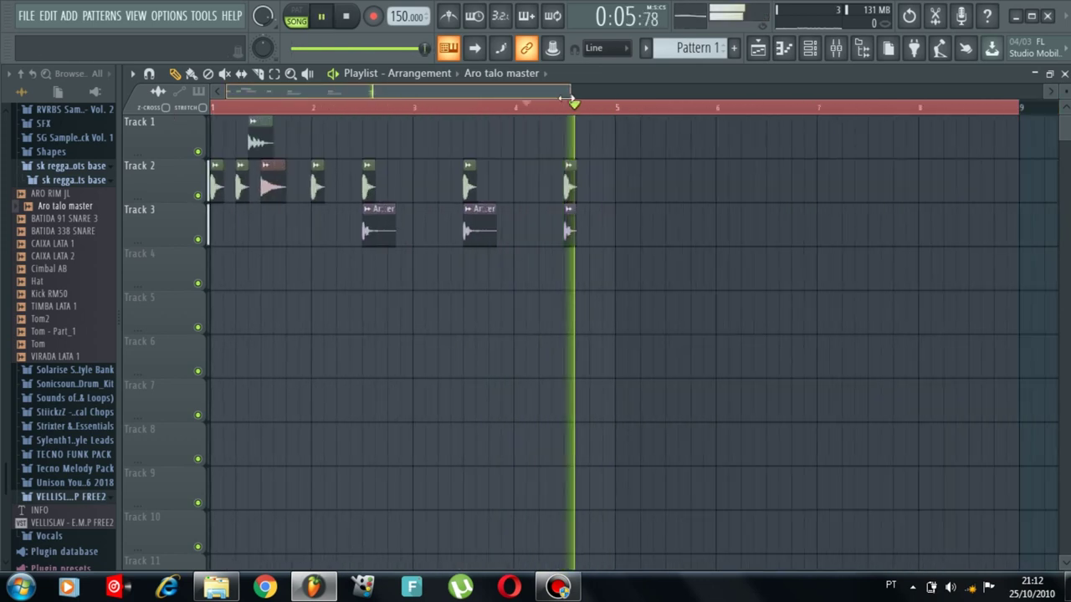
pyautogui.press('space')
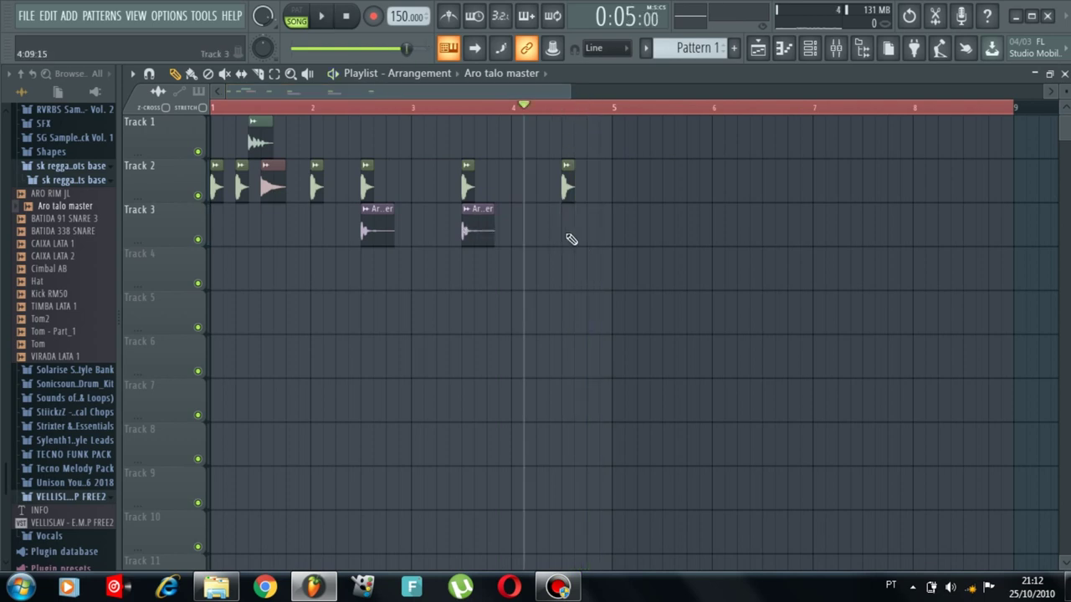
pyautogui.doubleClick(568, 232)
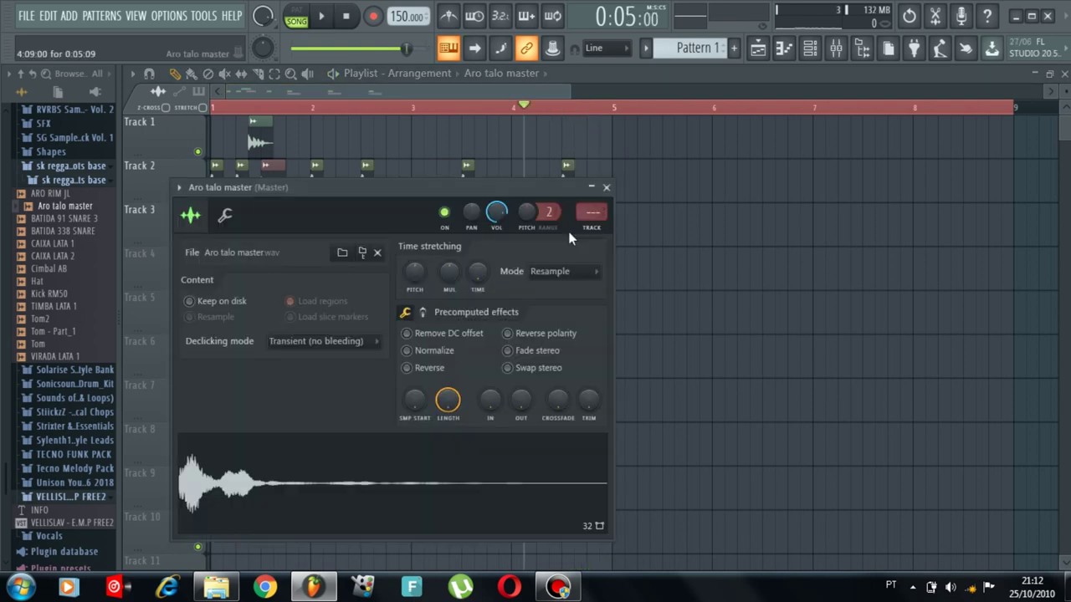
# Step: Route Aro talo master to mixer track 4, audition it, and load Fruity Convolver in the track's first effect slot
pyautogui.press('F9')
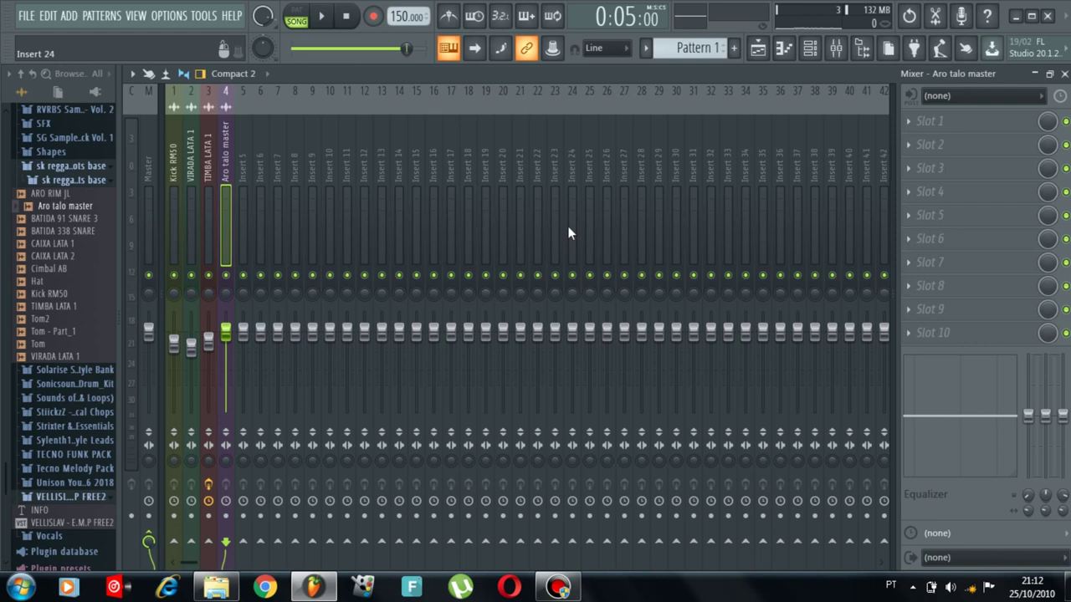
pyautogui.press('r')
pyautogui.press('r')
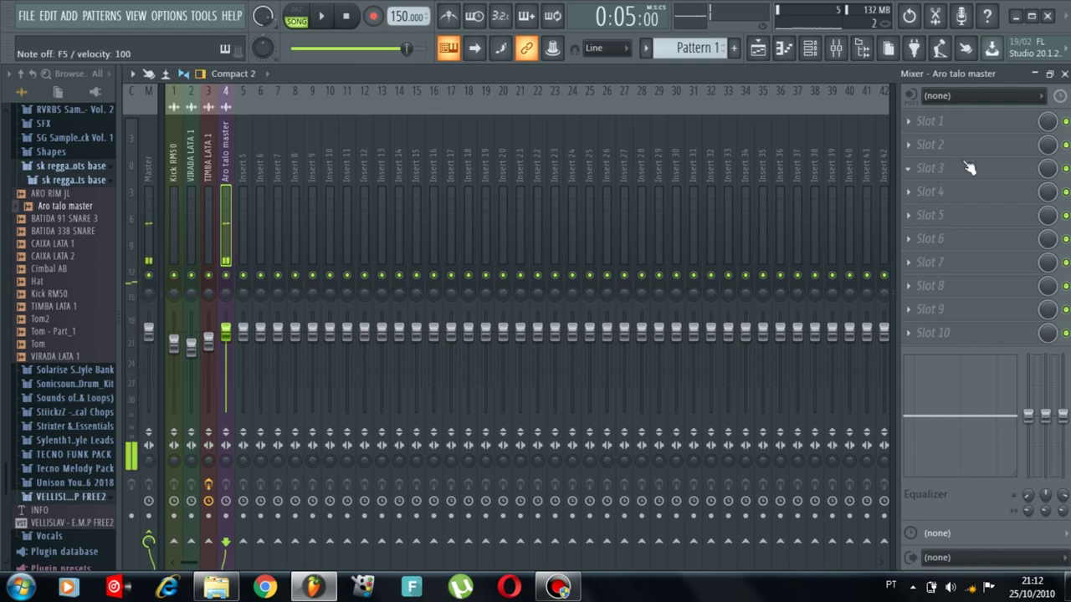
pyautogui.click(960, 127)
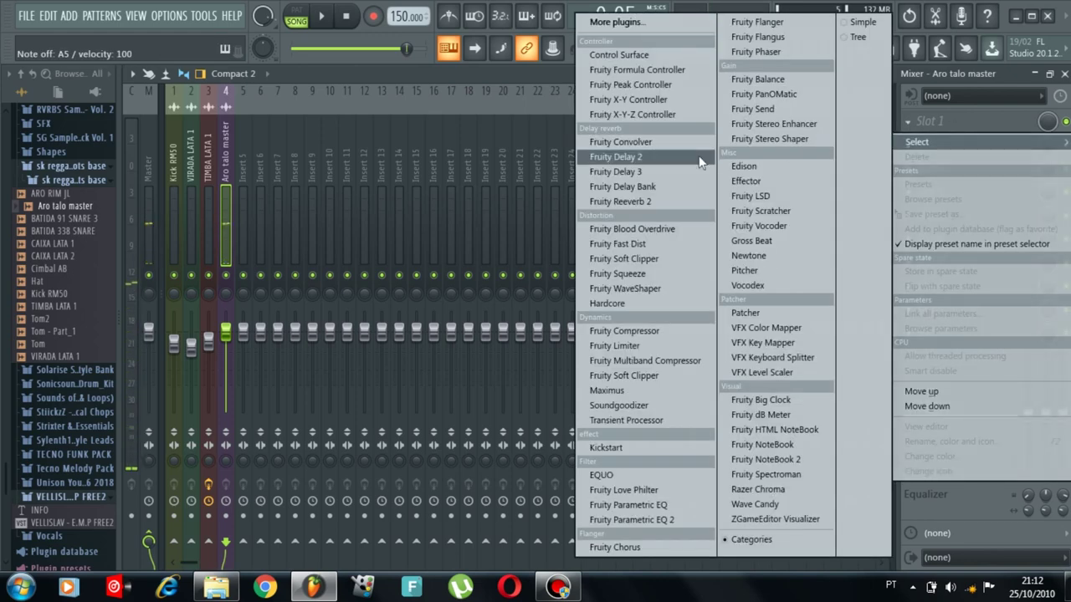
pyautogui.click(652, 144)
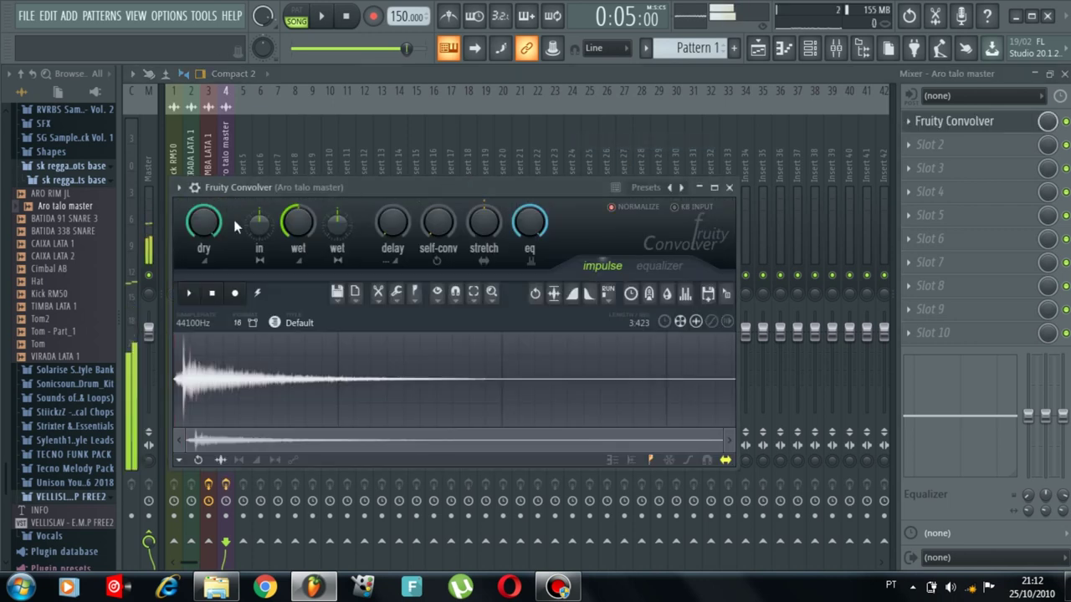
# Step: Play Aro talo master notes through the Fruity Convolver reverb while adjusting its wet level
pyautogui.press('y')
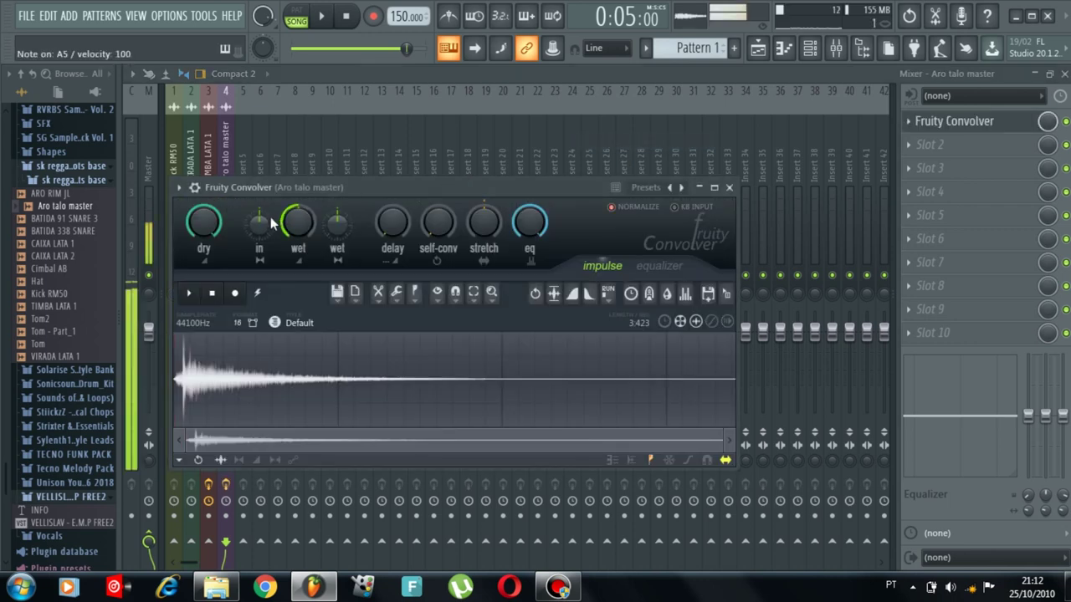
pyautogui.press('w')
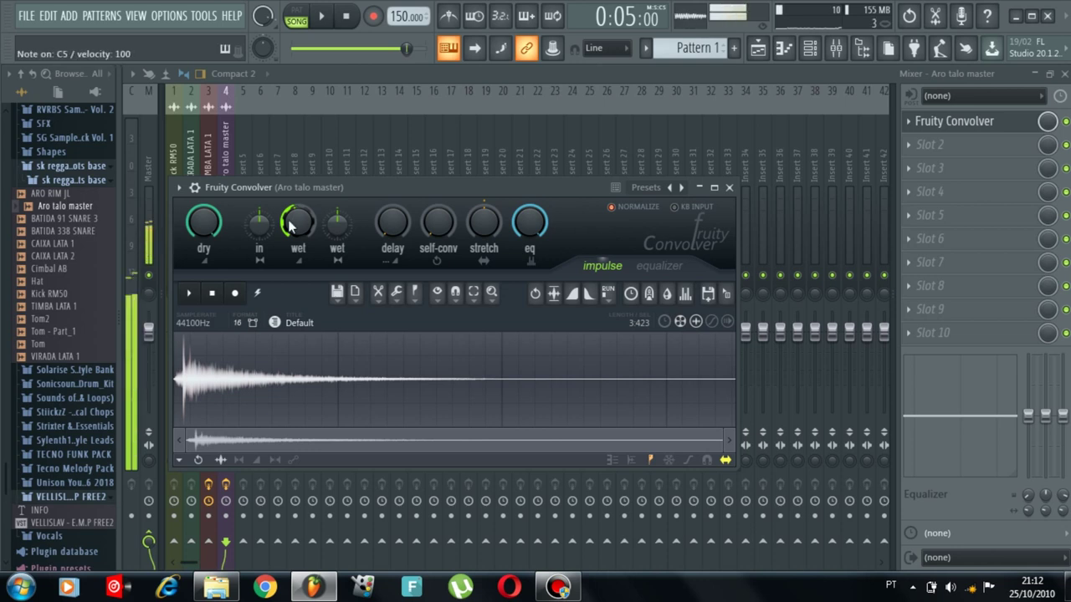
pyautogui.press('e')
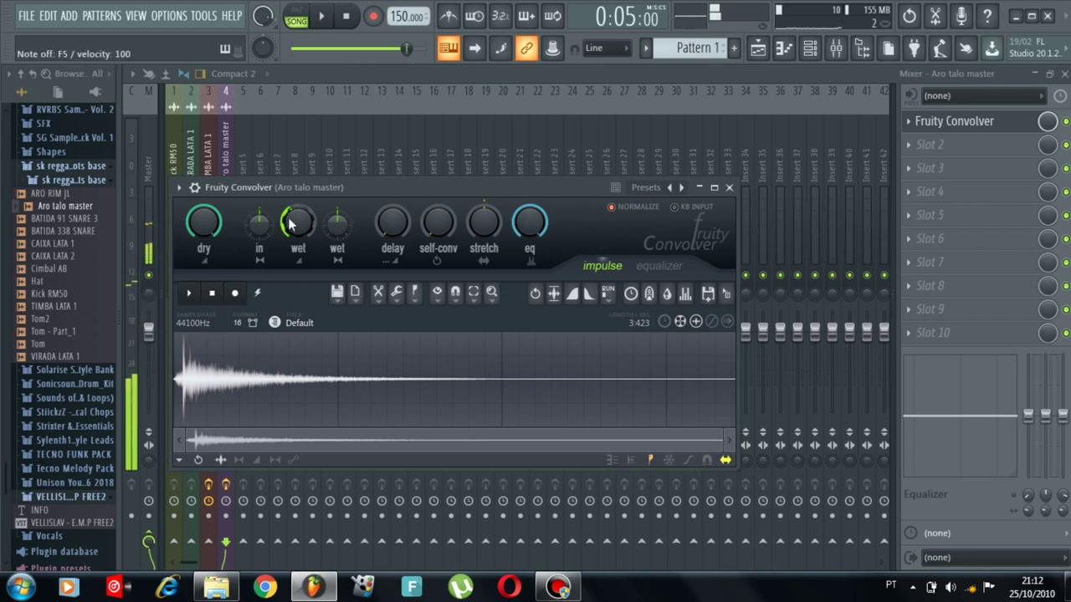
pyautogui.press('r')
pyautogui.press('r')
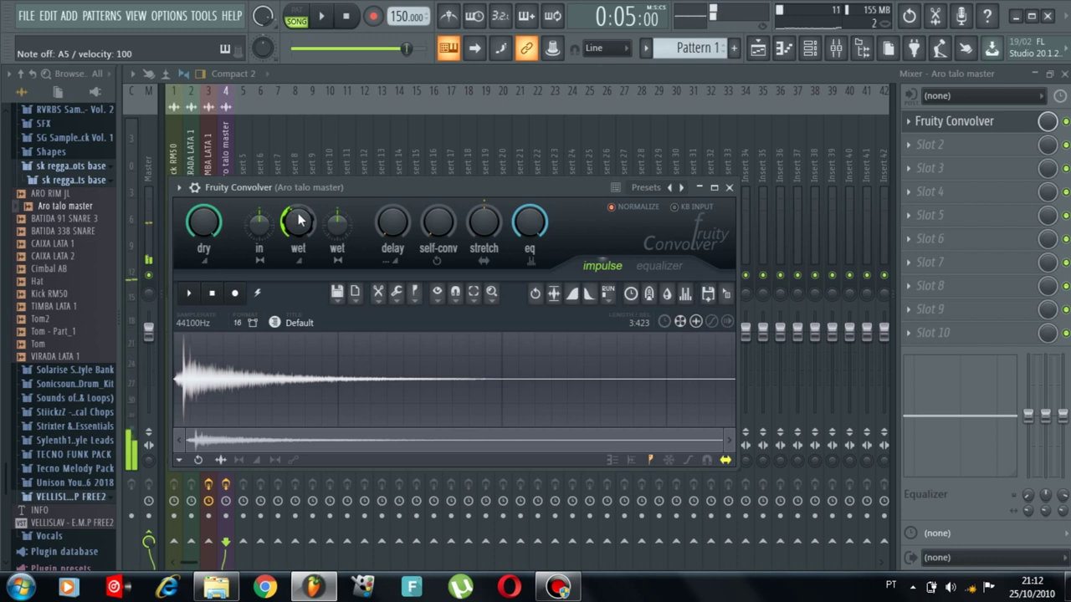
pyautogui.press('r')
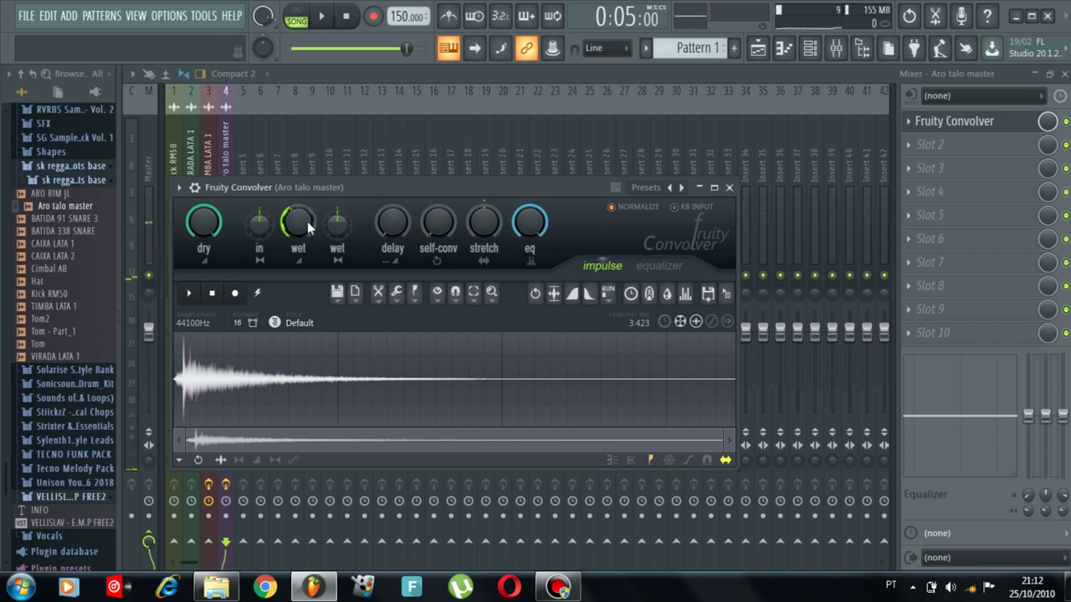
pyautogui.press('y')
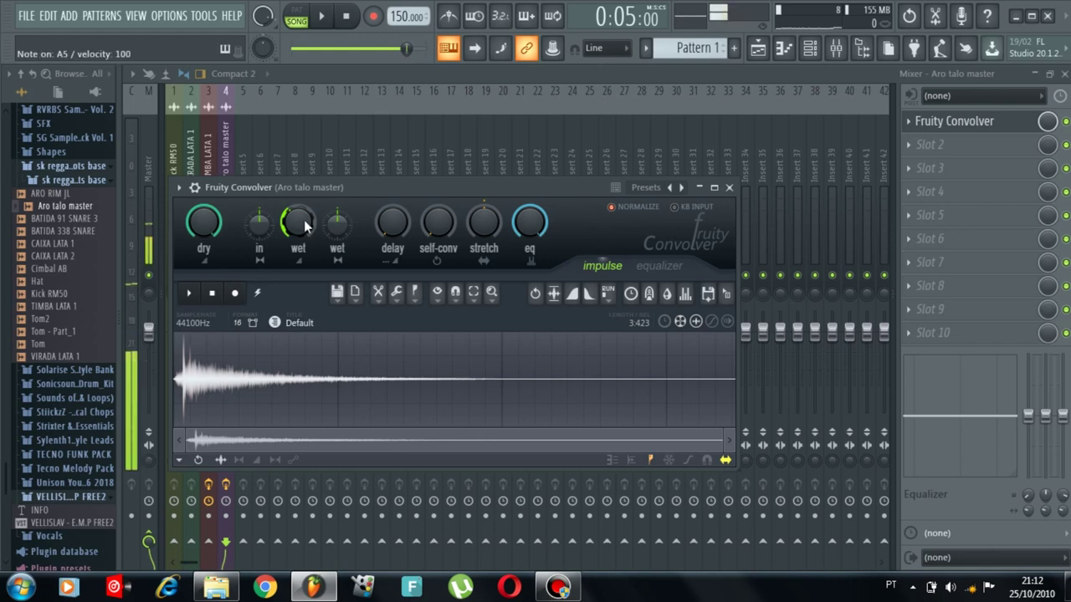
# Step: Add Fruity Stereo Shaper in the second effect slot of the Aro talo master track with the Stereoize 2 preset
pyautogui.click(940, 148)
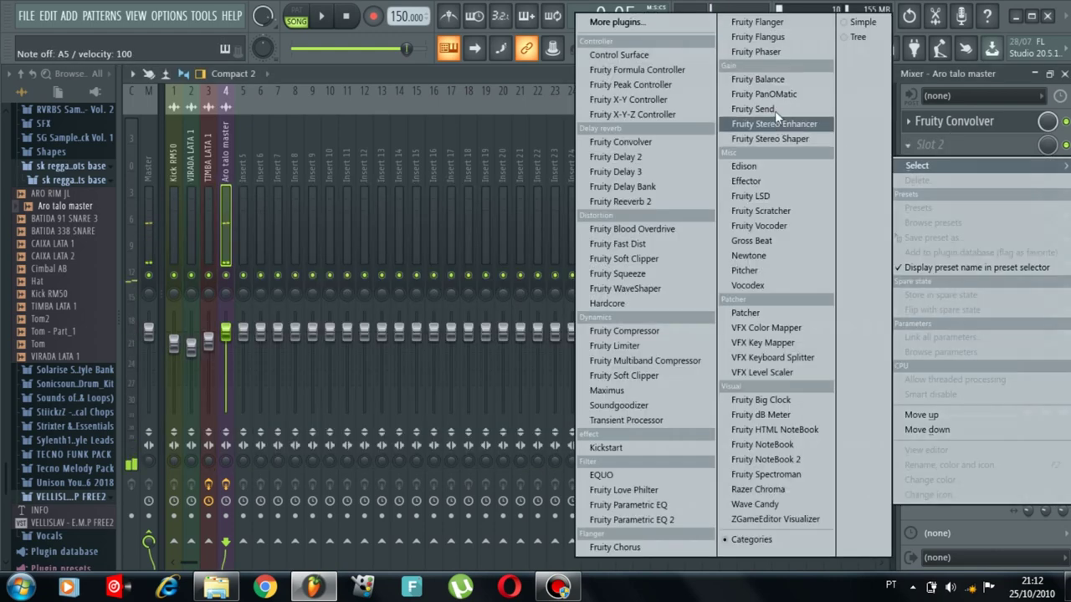
pyautogui.click(782, 139)
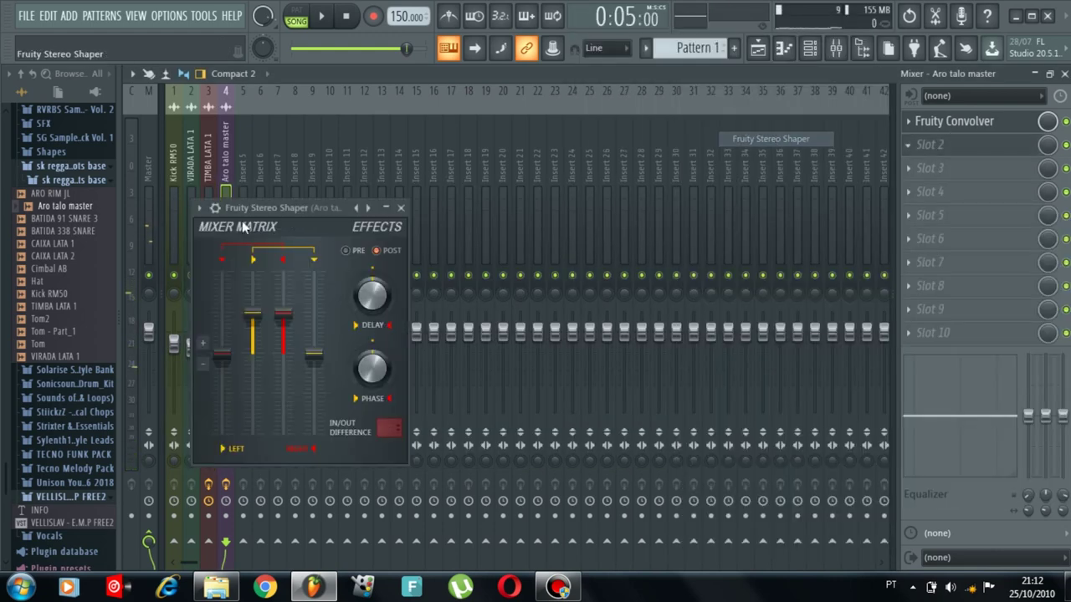
pyautogui.click(199, 208)
pyautogui.moveTo(251, 268)
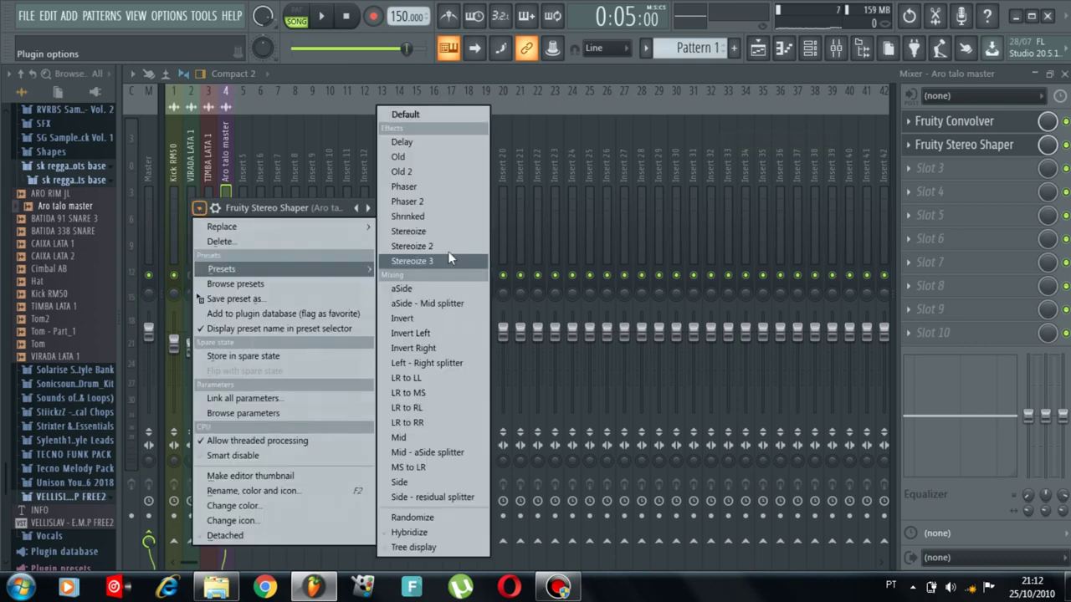
pyautogui.click(426, 247)
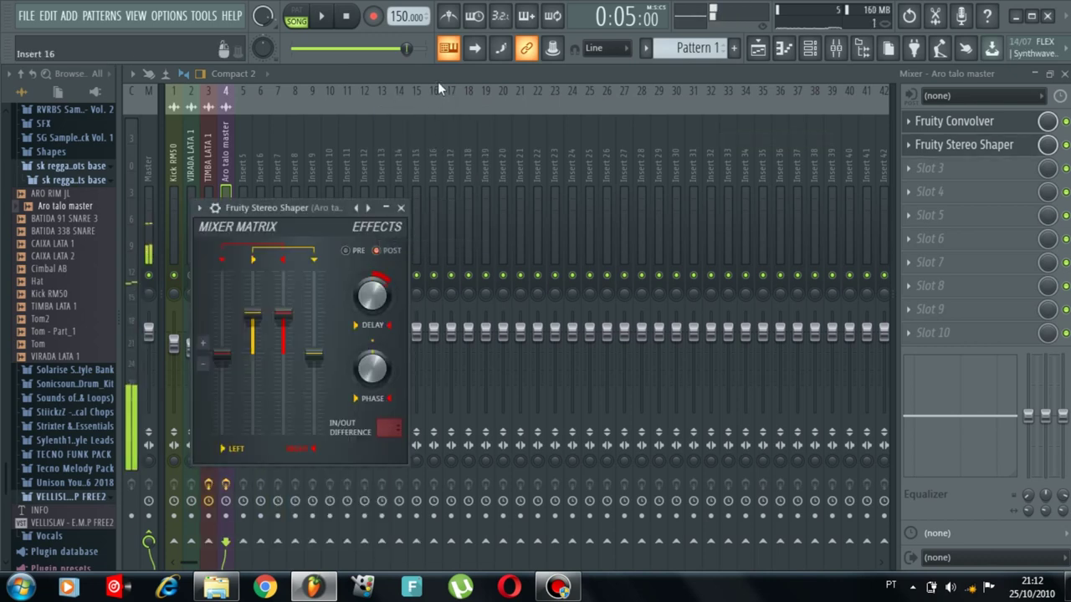
pyautogui.click(401, 208)
# Step: Toggle the Fruity Stereo Shaper on the Aro talo master track while playing notes to compare the sound
pyautogui.press('n')
pyautogui.click(1066, 146)
pyautogui.press('n')
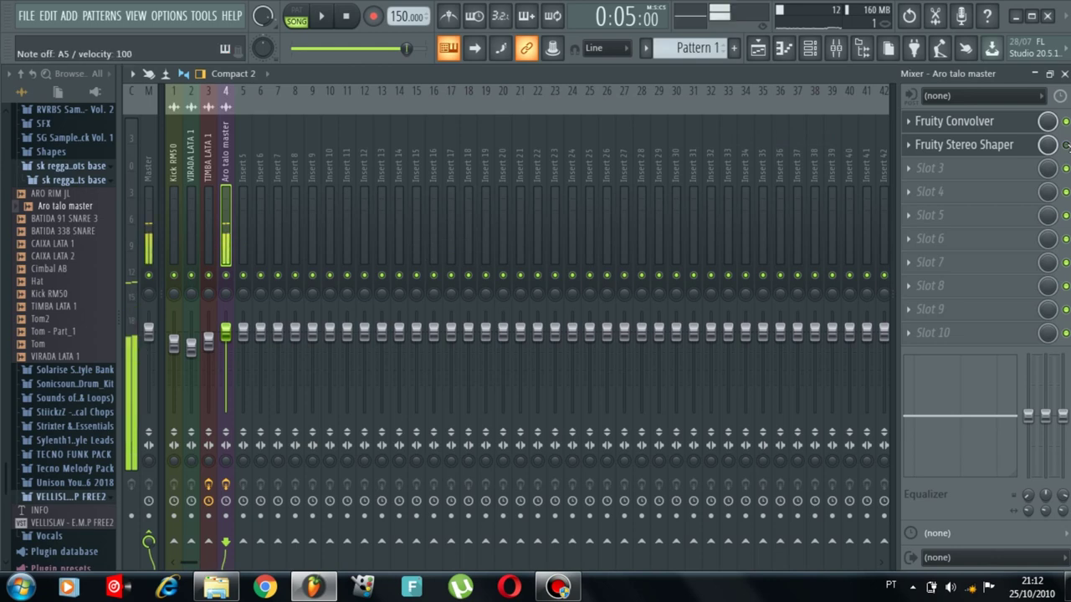
# Step: Return to the playlist and play back the four-bar beat
pyautogui.click(757, 48)
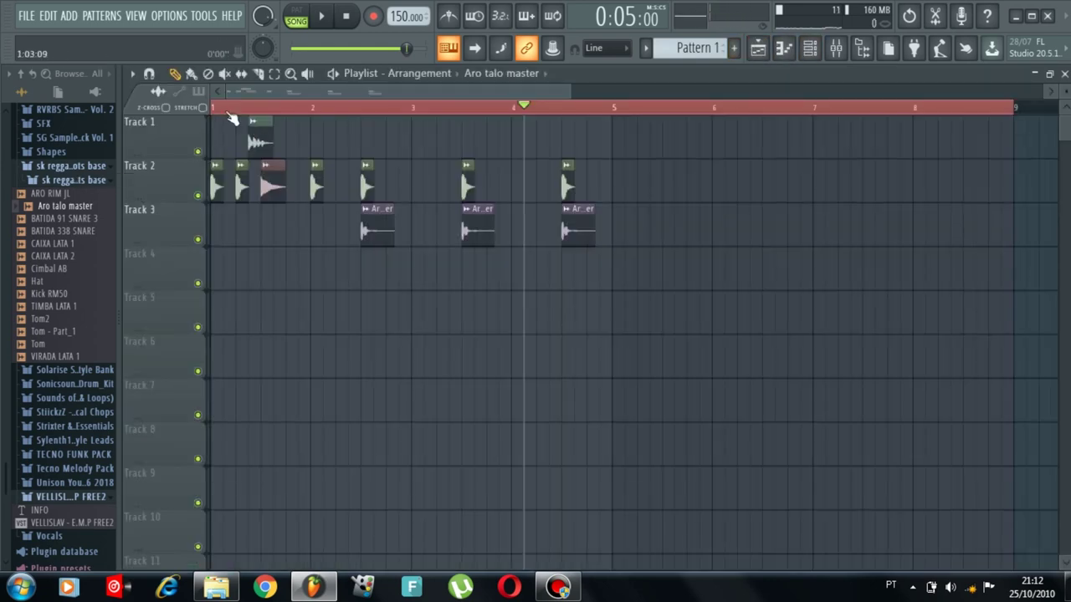
pyautogui.press('space')
pyautogui.press('space')
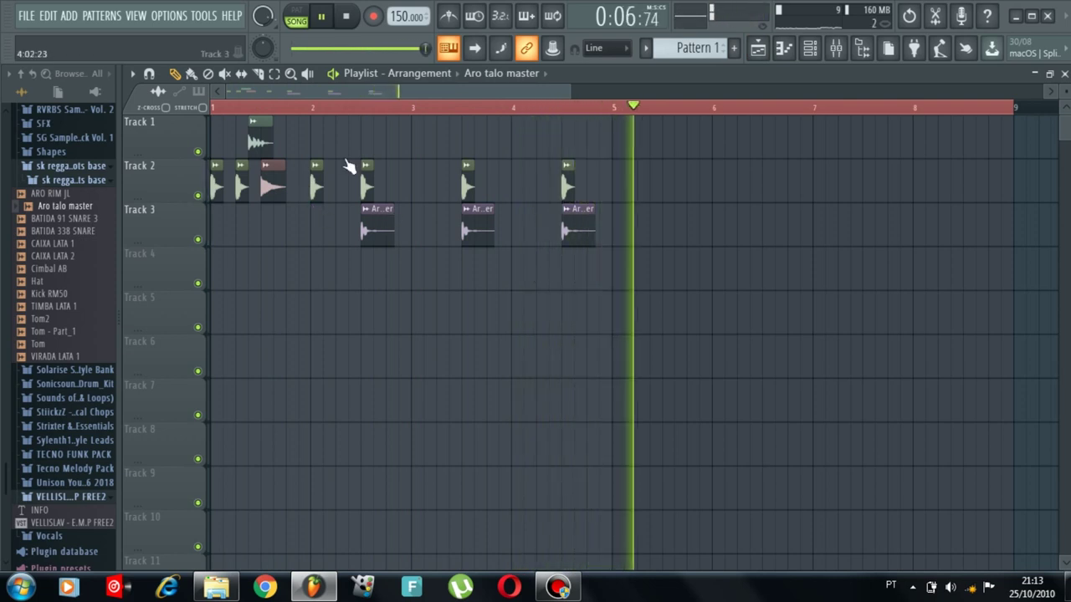
pyautogui.press('space')
# Step: Copy the Track 2 and Track 3 clips of bars 2 to 4 to bars 5 to 7, and clear the selection
pyautogui.moveTo(609, 266); pyautogui.dragTo(310, 133)
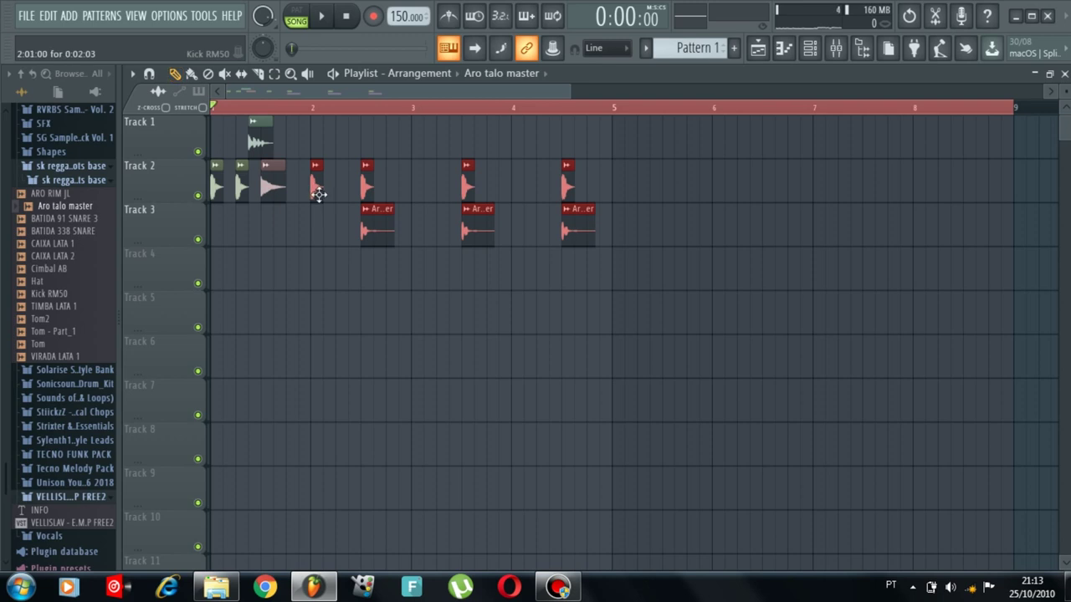
pyautogui.moveTo(318, 194); pyautogui.dragTo(623, 217)
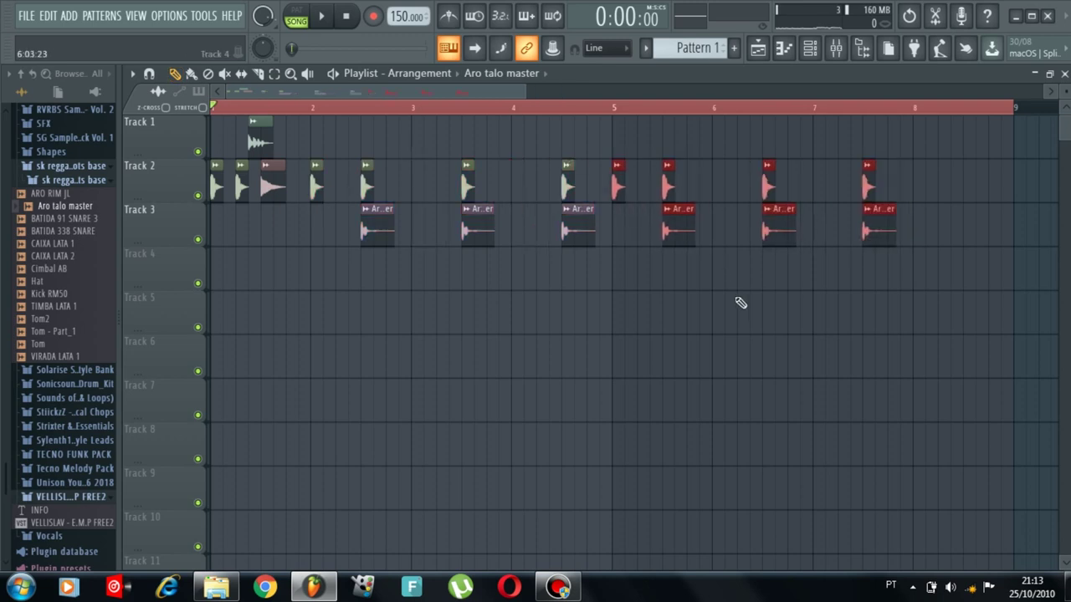
pyautogui.moveTo(737, 300); pyautogui.dragTo(772, 304)
# Step: Play the extended seven-bar arrangement from the start to check the copied bars
pyautogui.press('space')
pyautogui.moveTo(529, 92); pyautogui.dragTo(674, 103)
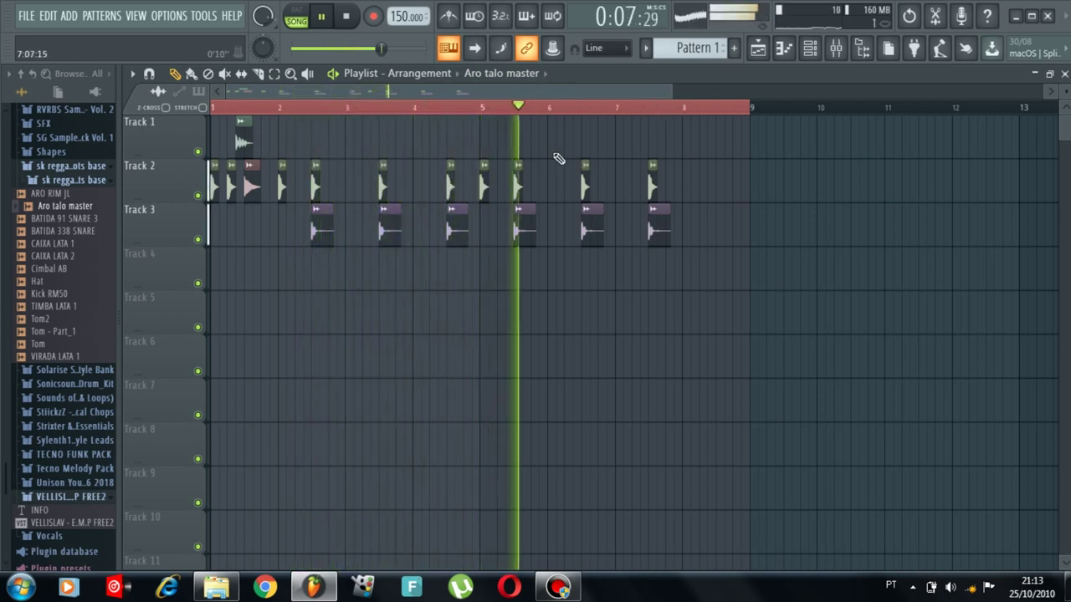
pyautogui.press('space')
pyautogui.press('space')
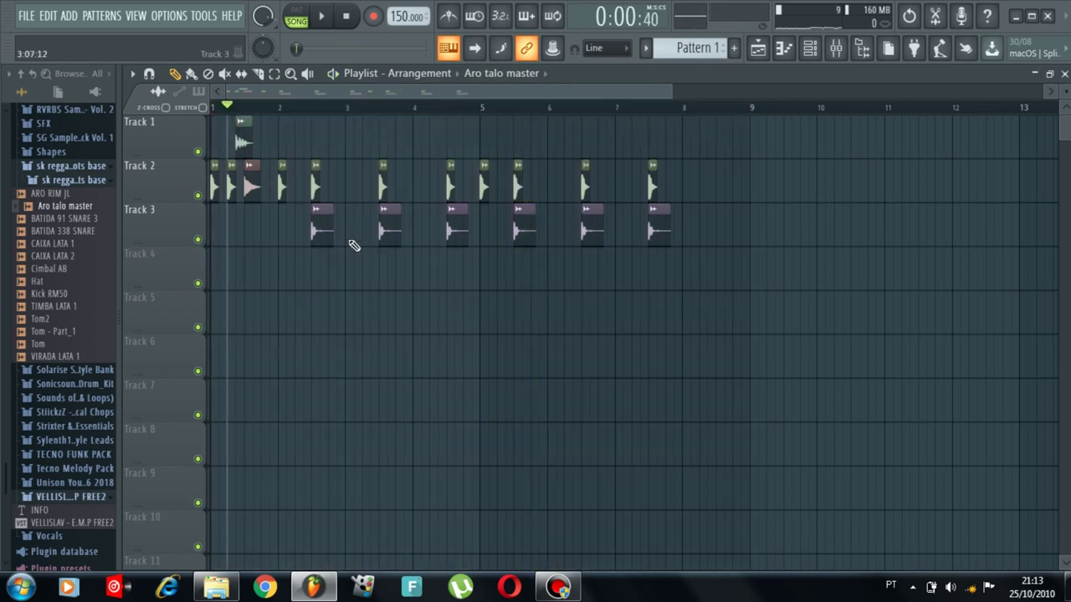
# Step: Inspect the Aro talo master channel settings and play the beat from bar 2's first Aro talo hit and from the end of bar 1
pyautogui.doubleClick(319, 231)
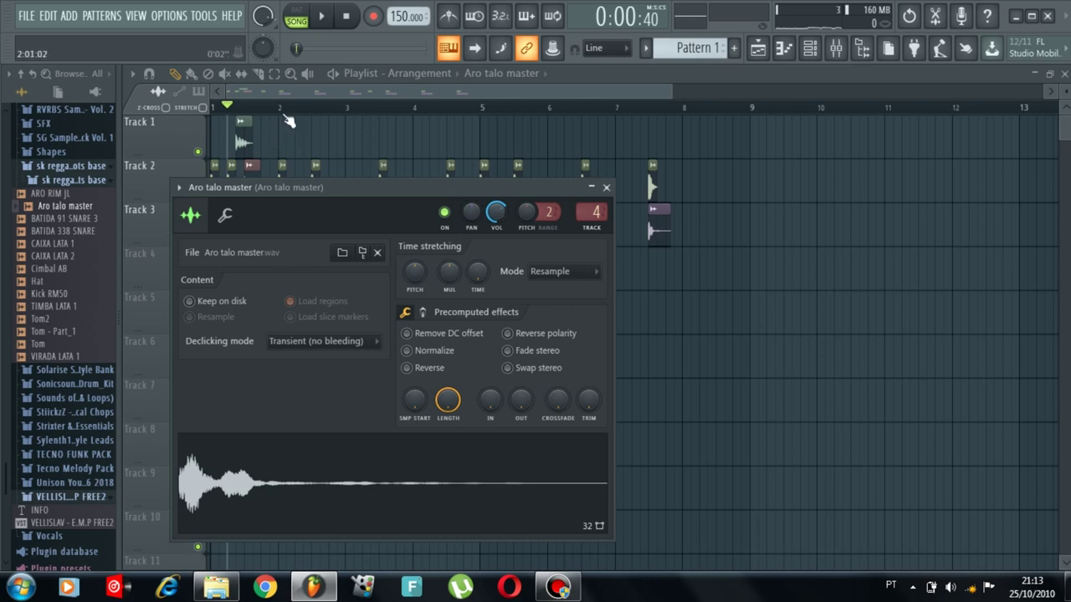
pyautogui.click(312, 106)
pyautogui.press('space')
pyautogui.press('space')
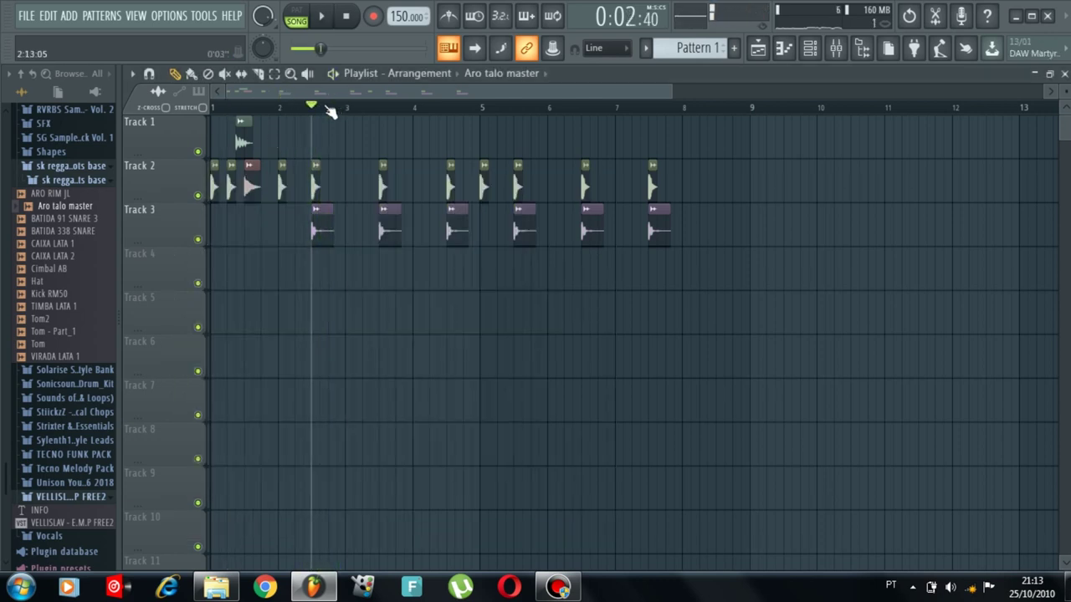
pyautogui.click(270, 107)
pyautogui.press('space')
pyautogui.press('space')
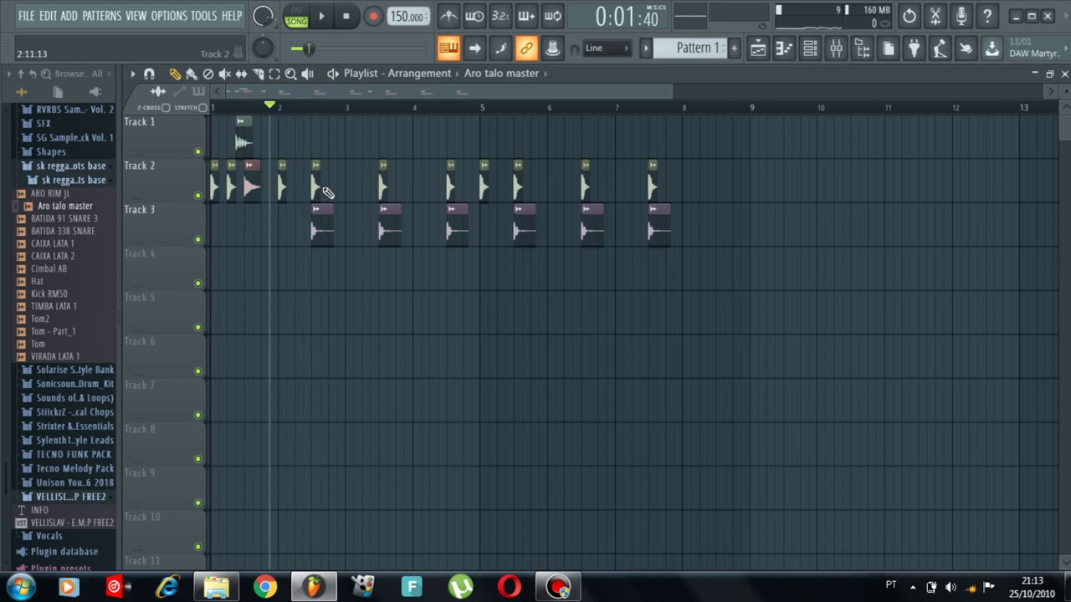
# Step: Show all channels in the channel rack, place Pattern 1 on Track 4 at bar 2, and play it with the beat
pyautogui.click(809, 50)
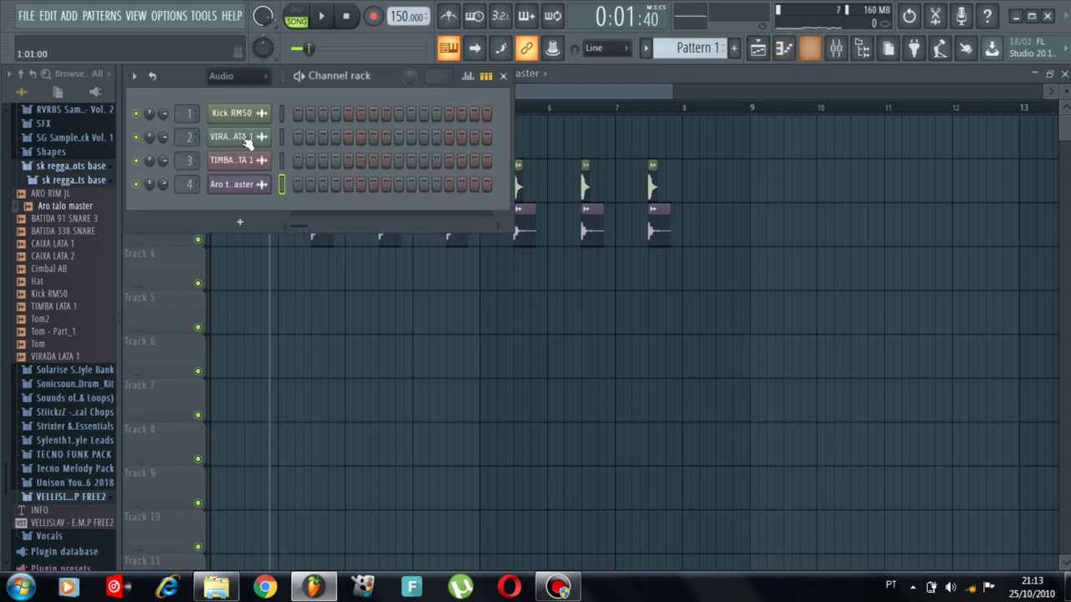
pyautogui.click(247, 82)
pyautogui.click(247, 94)
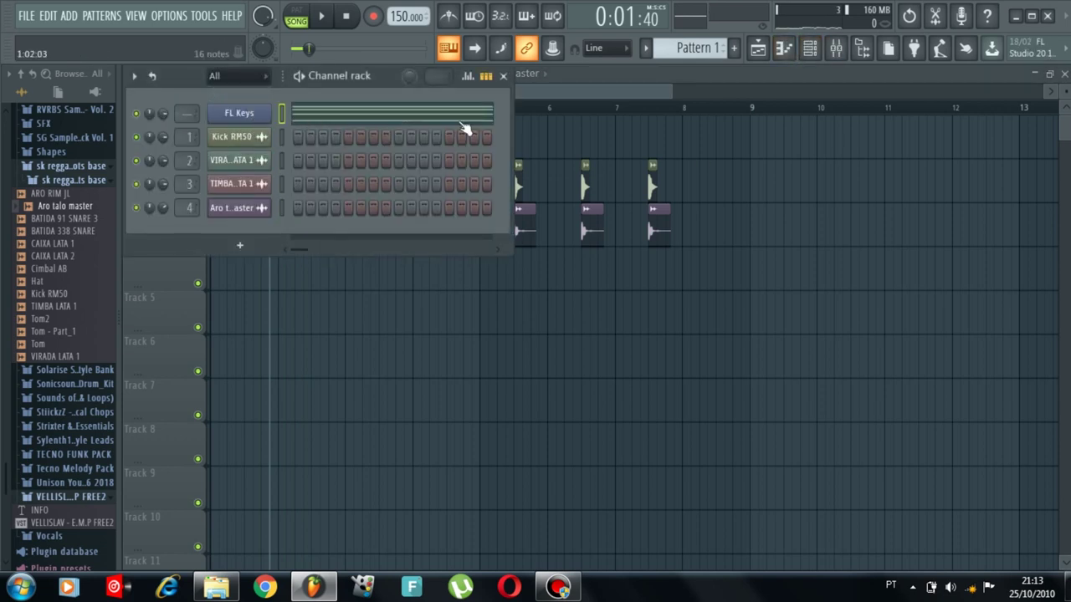
pyautogui.click(592, 141)
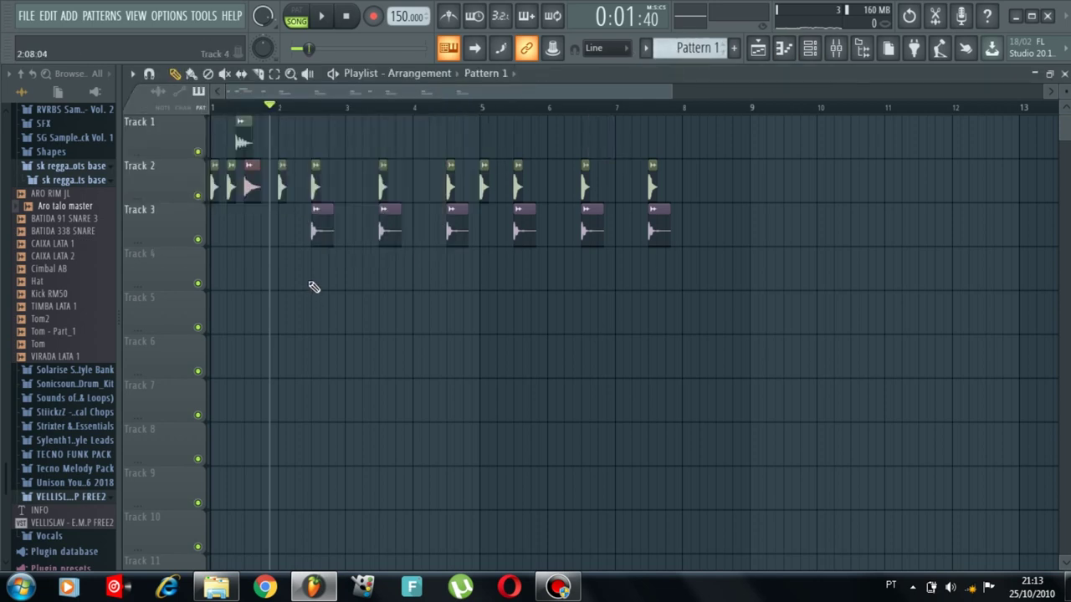
pyautogui.click(278, 284)
pyautogui.press('space')
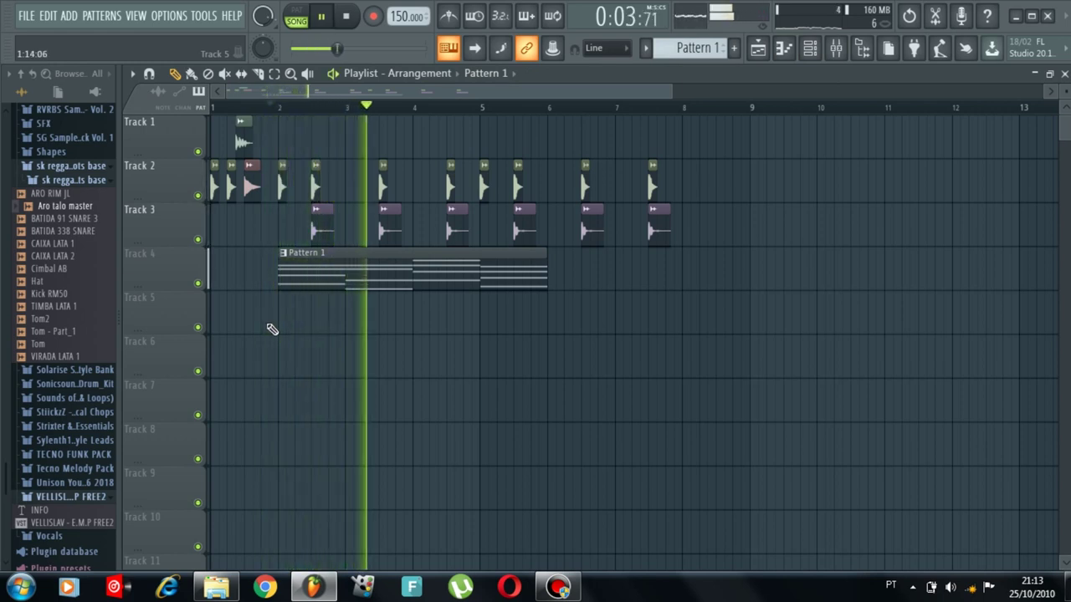
pyautogui.press('space')
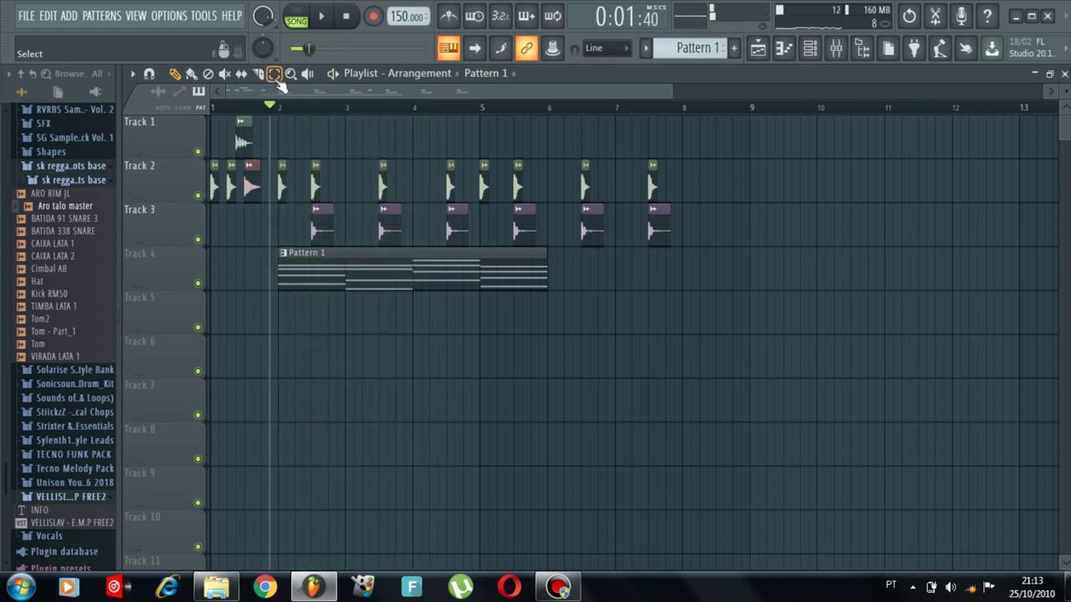
# Step: Select the Track 2 and Track 3 clips from the middle of bar 2 onward, play the arrangement, and clear the selection
pyautogui.moveTo(644, 148); pyautogui.dragTo(320, 191)
pyautogui.press('space')
pyautogui.press('space')
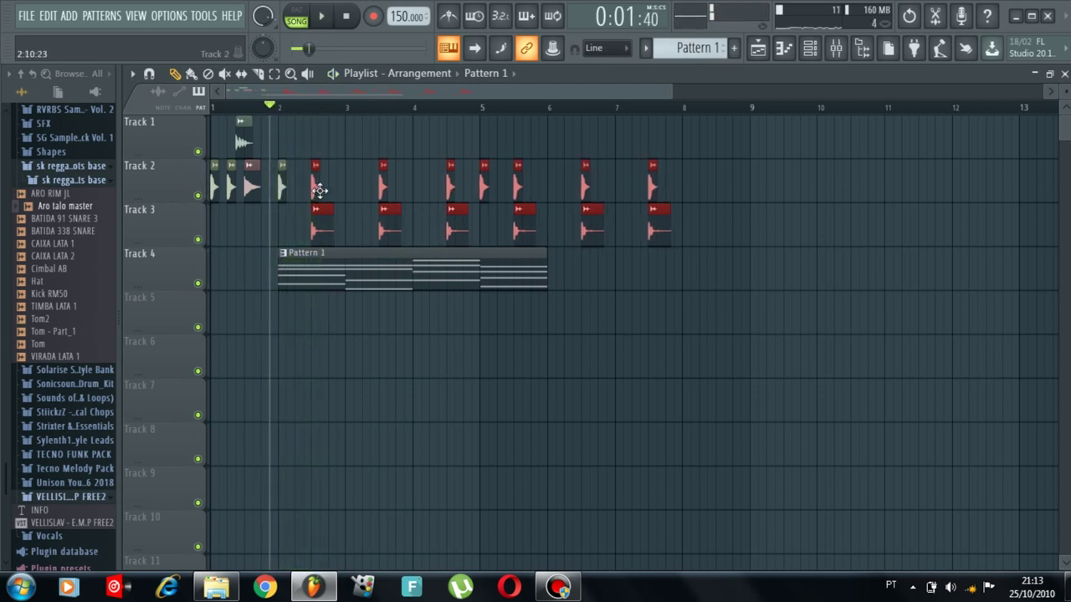
pyautogui.press('space')
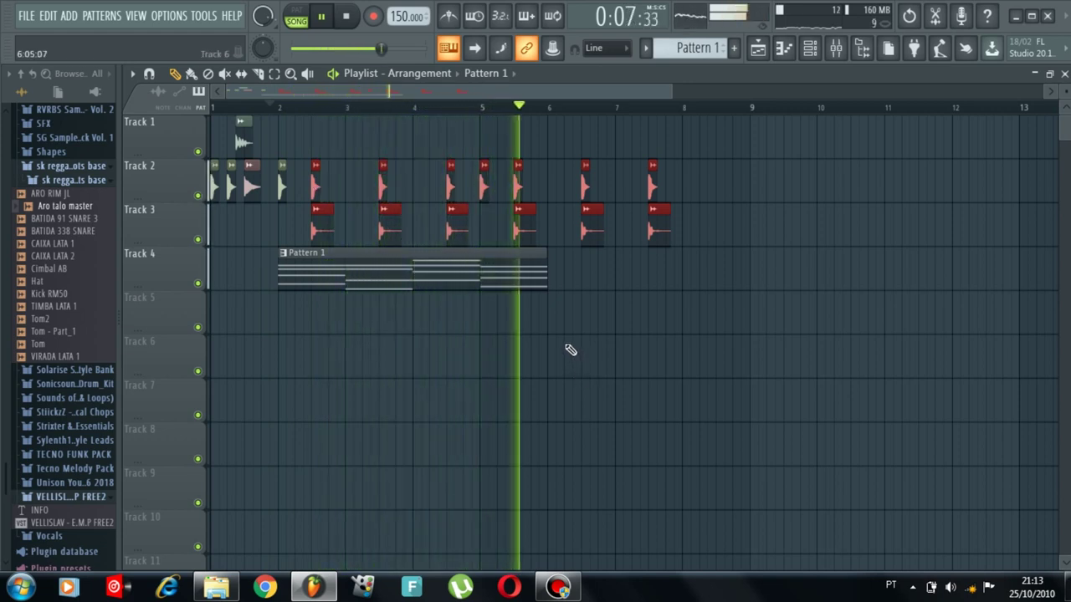
pyautogui.press('space')
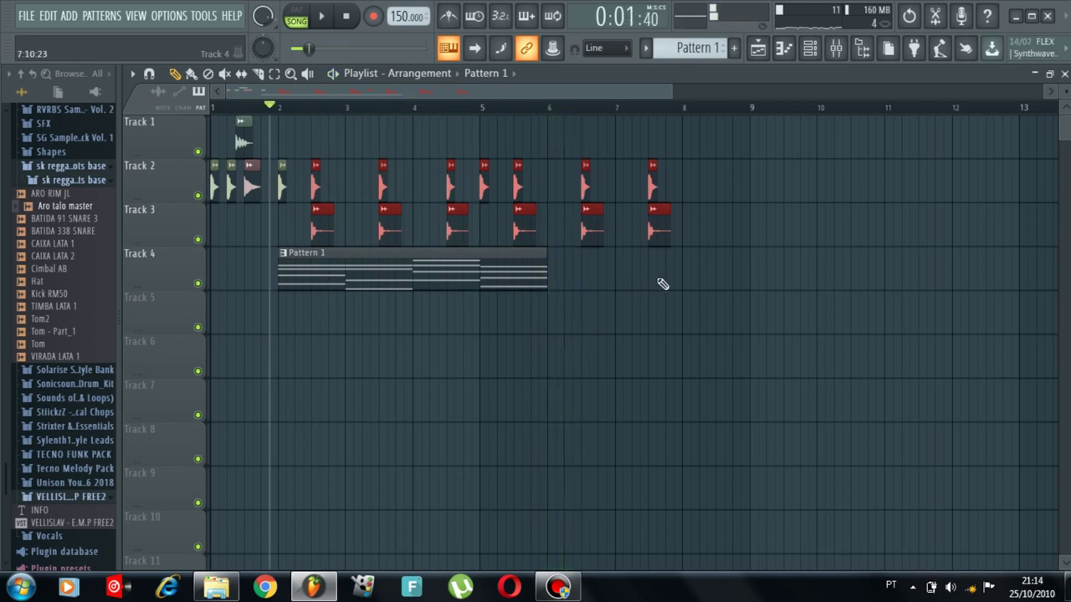
pyautogui.click(613, 309)
pyautogui.rightClick(646, 318)
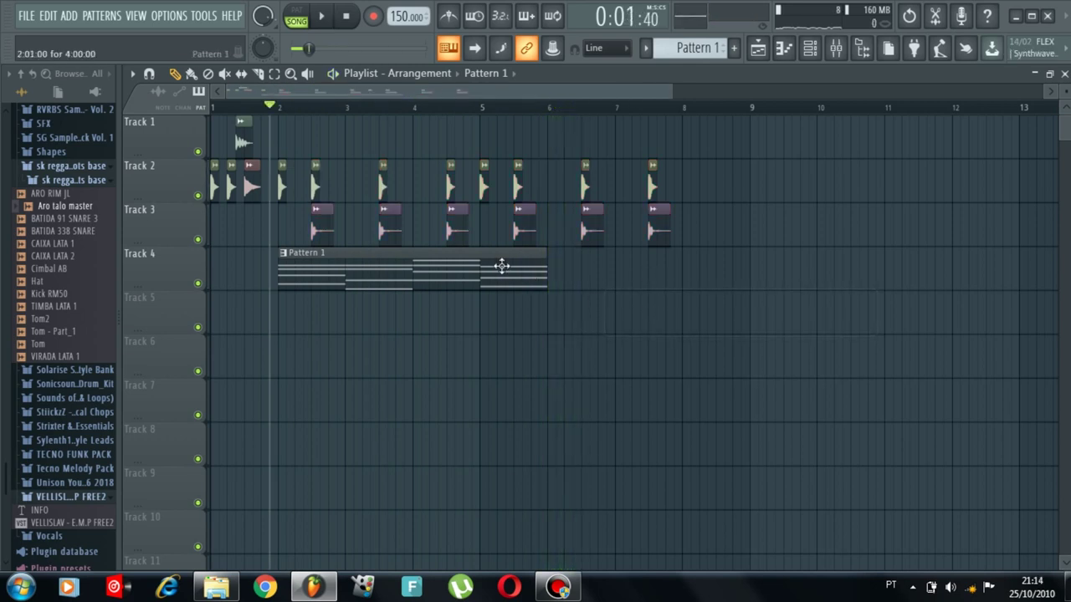
# Step: Delete Pattern 1 from Track 4 and the Track 2 and Track 3 clips in bars 5 to 7
pyautogui.rightClick(497, 265)
pyautogui.rightClick(658, 231)
pyautogui.rightClick(591, 230)
pyautogui.rightClick(525, 226)
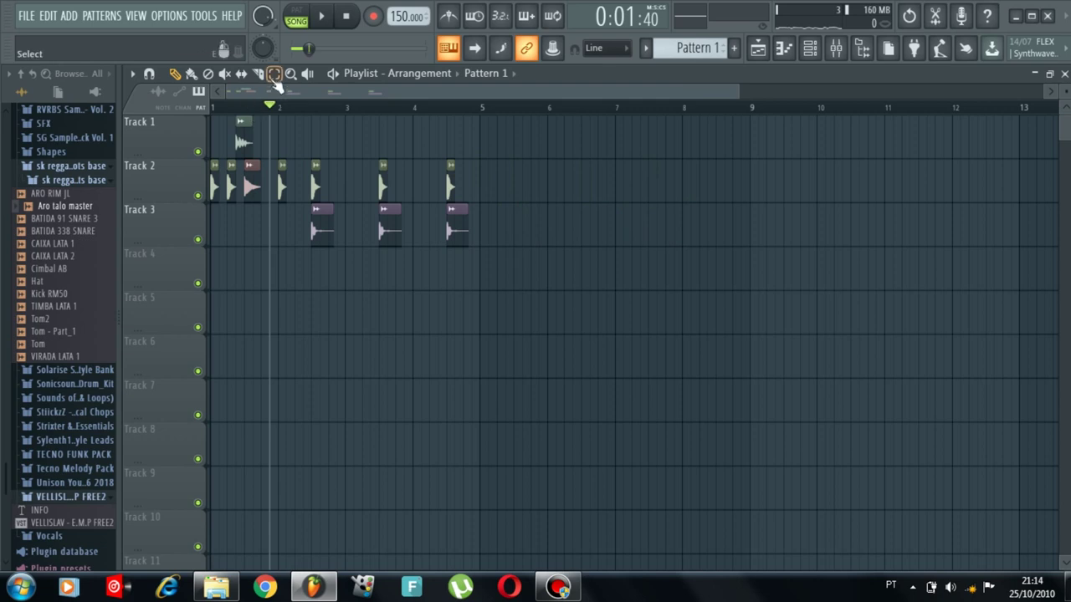
# Step: Copy the Track 2 and Track 3 clips of bars 2 to 4 to bars 5 to 7 and delete the originals
pyautogui.moveTo(471, 219); pyautogui.dragTo(483, 181)
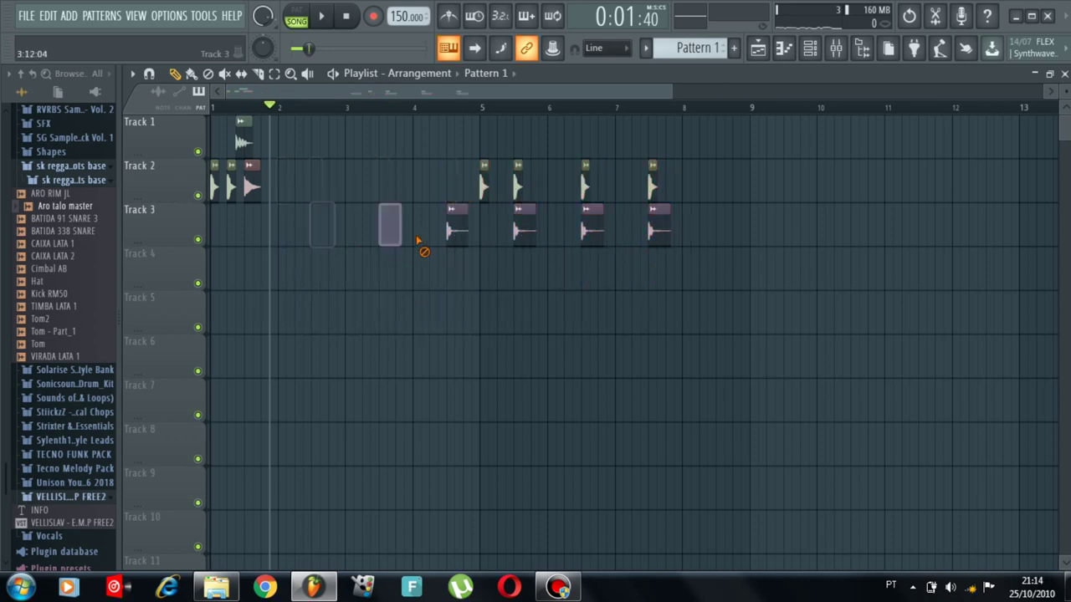
pyautogui.rightClick(456, 227)
# Step: Play from bar 5 and add a Kick RM50 hit on Track 2 and an Aro talo master hit on Track 3 at 8:07
pyautogui.click(475, 109)
pyautogui.moveTo(497, 92); pyautogui.dragTo(558, 111)
pyautogui.press('space')
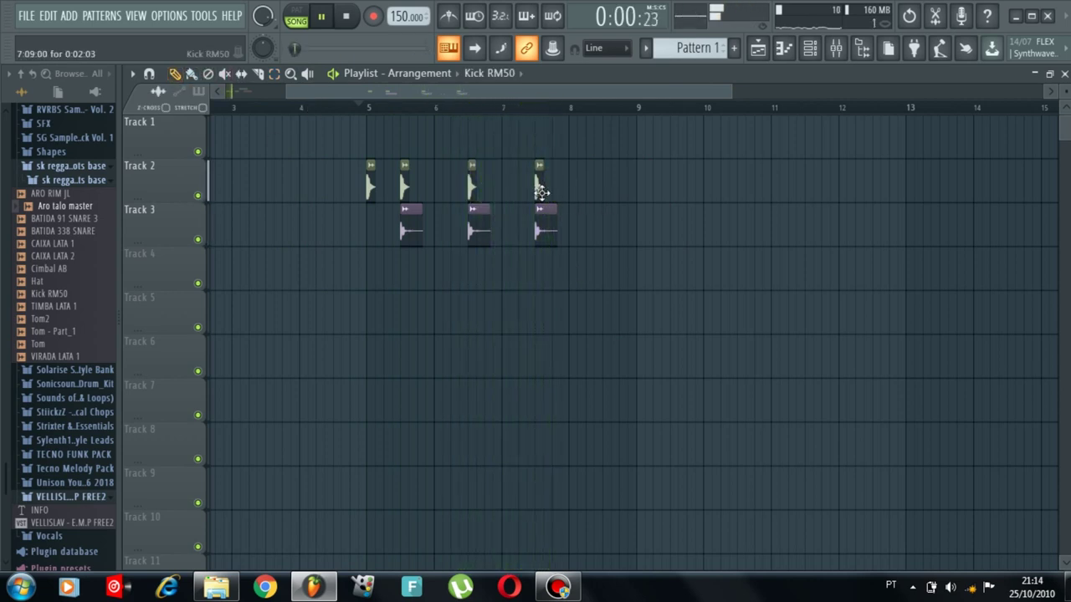
pyautogui.press('space')
pyautogui.click(370, 110)
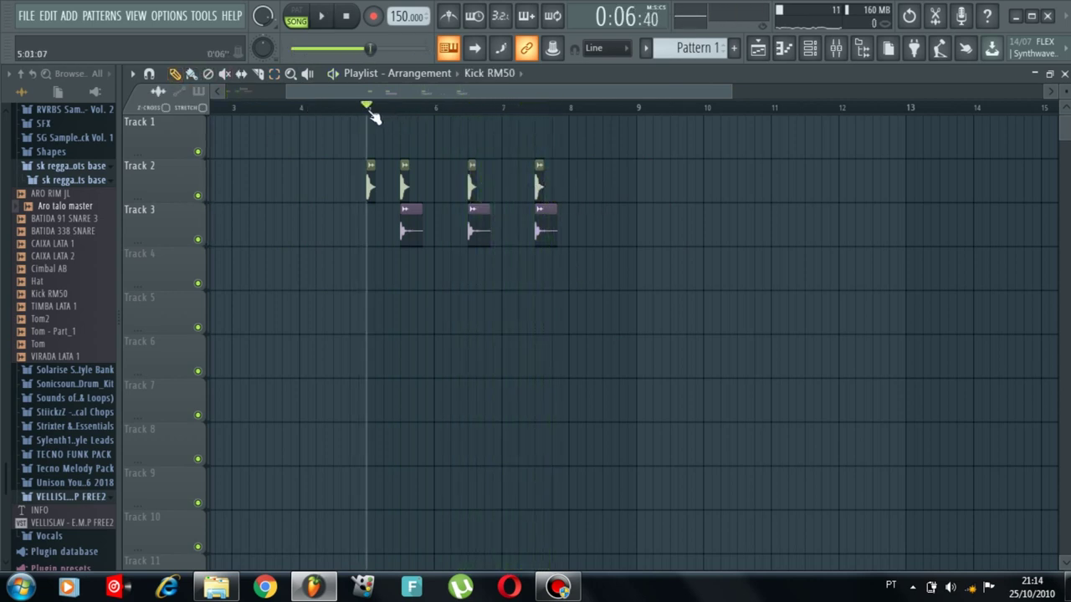
pyautogui.press('space')
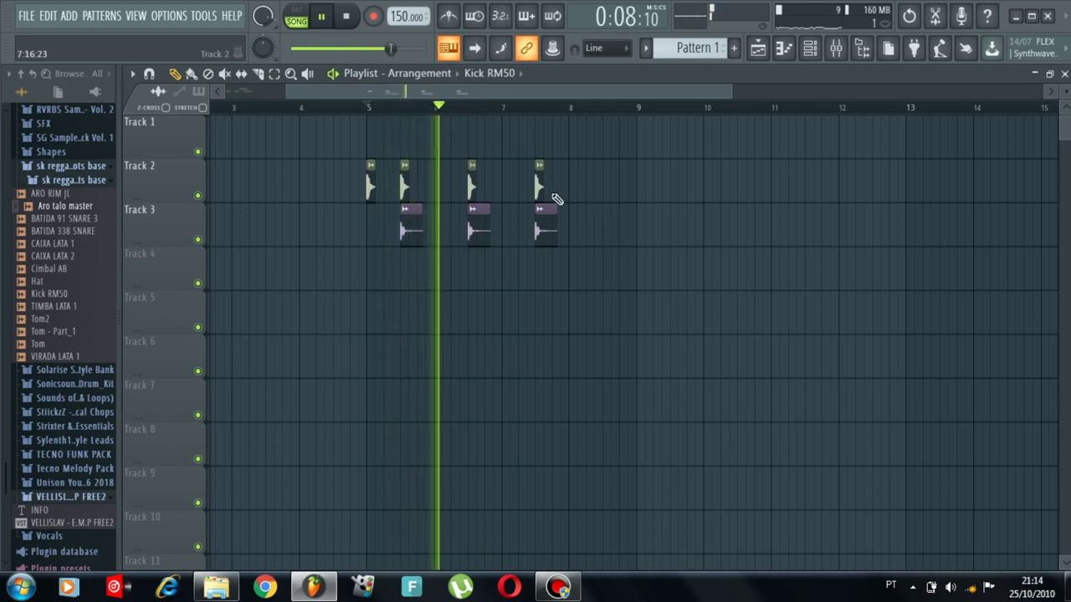
pyautogui.click(603, 191)
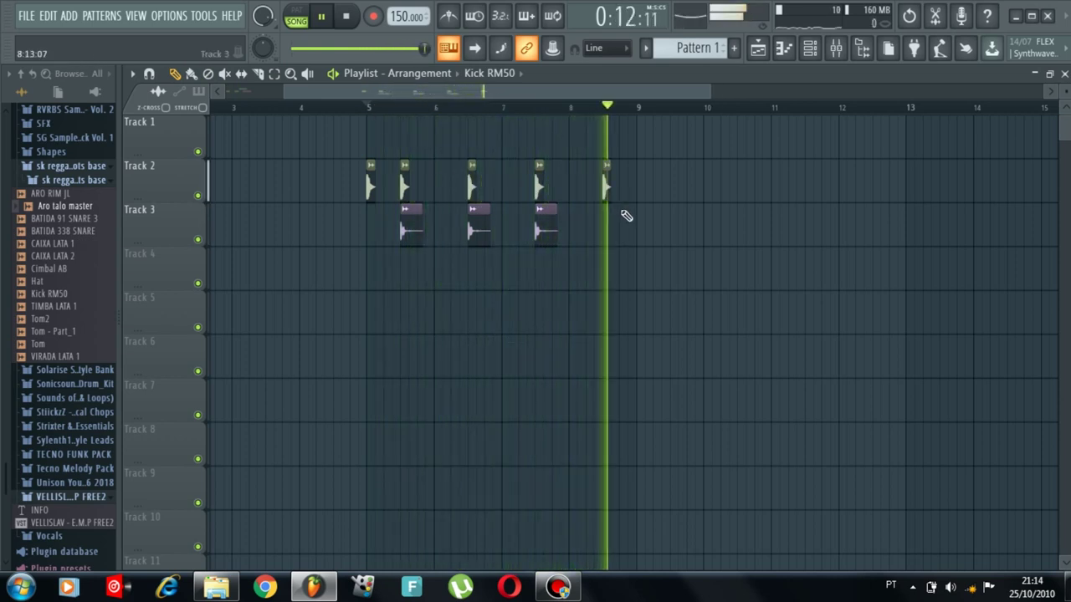
pyautogui.press('space')
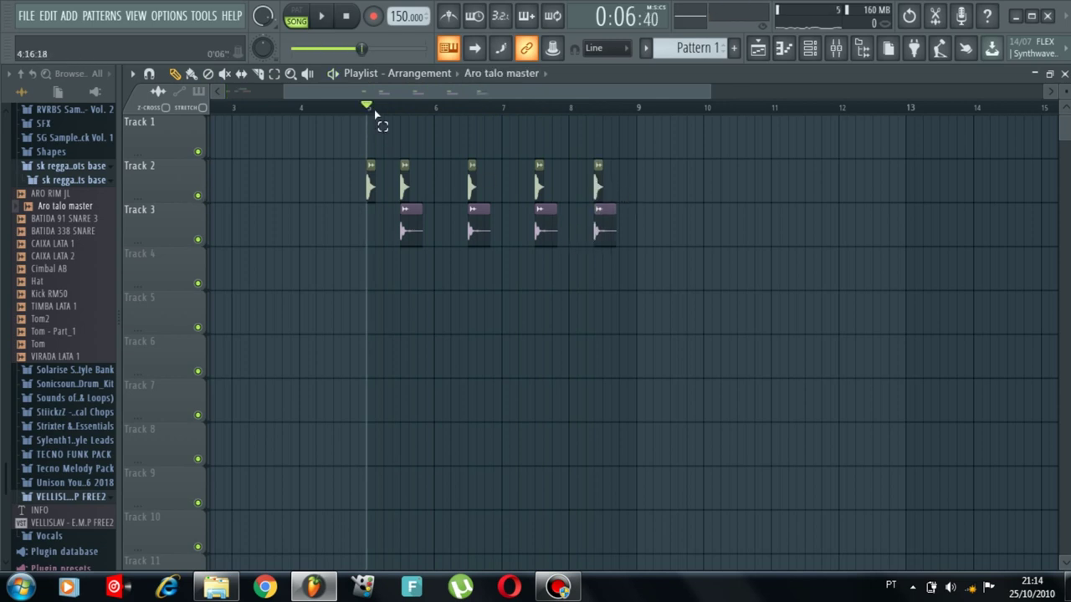
# Step: Set a time selection over bars 5 to 8 and play it
pyautogui.moveTo(375, 113); pyautogui.dragTo(641, 136)
pyautogui.click(661, 138)
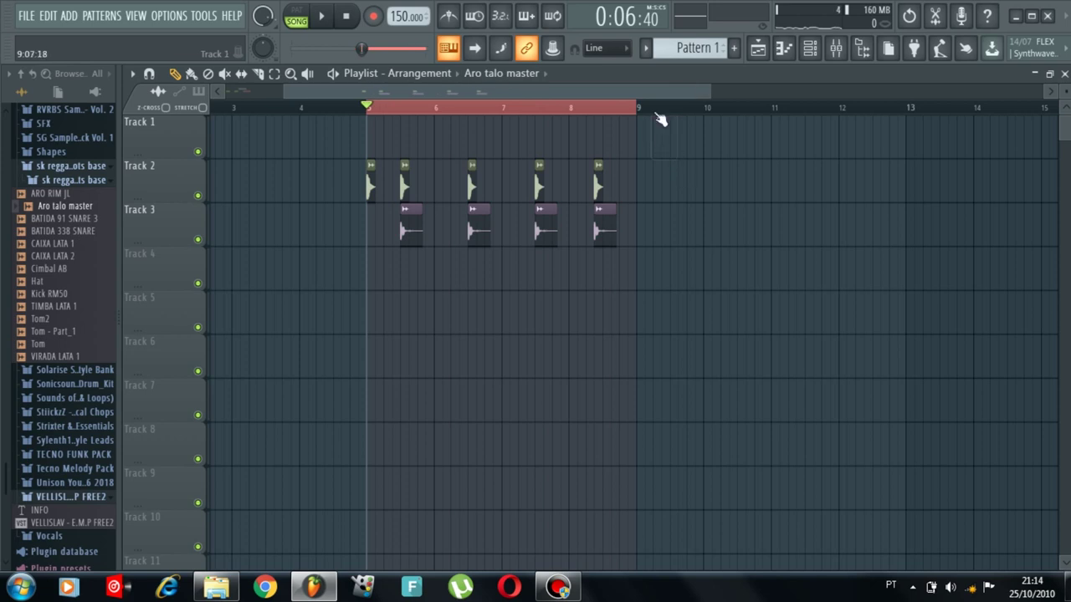
pyautogui.moveTo(656, 93); pyautogui.dragTo(571, 92)
pyautogui.press('space')
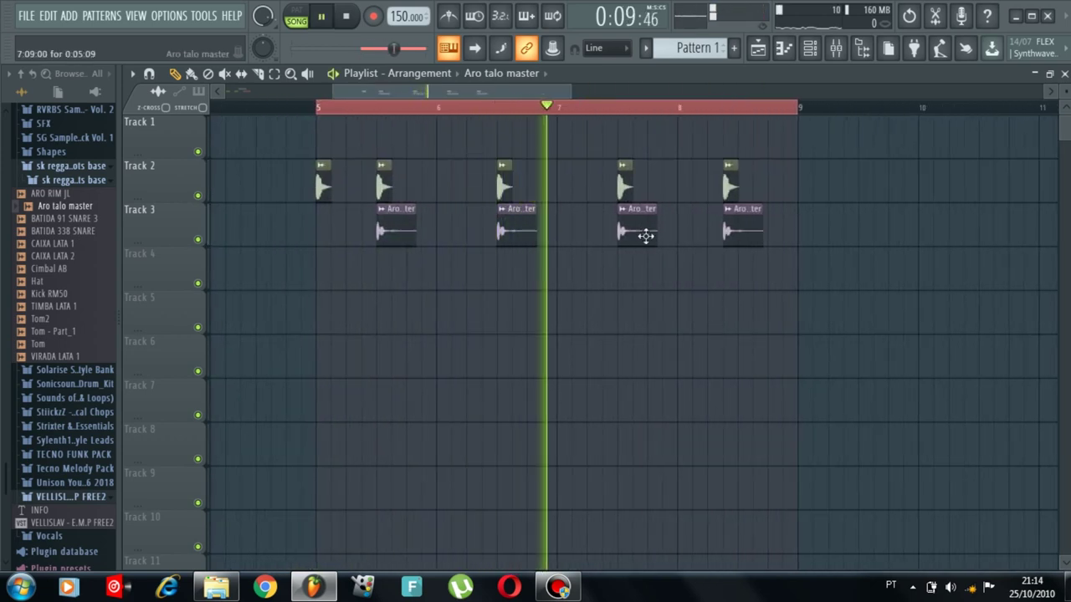
# Step: Add an Aro talo master clip at 7:15, shorten it, place it on Track 3, copy it to early bar 8, and play
pyautogui.click(674, 273)
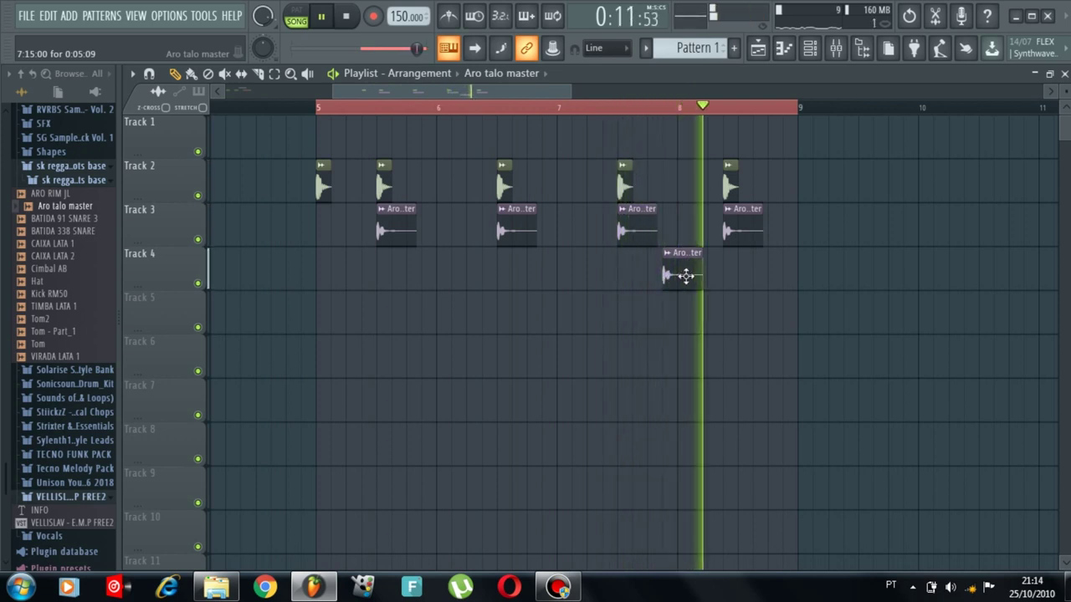
pyautogui.press('space')
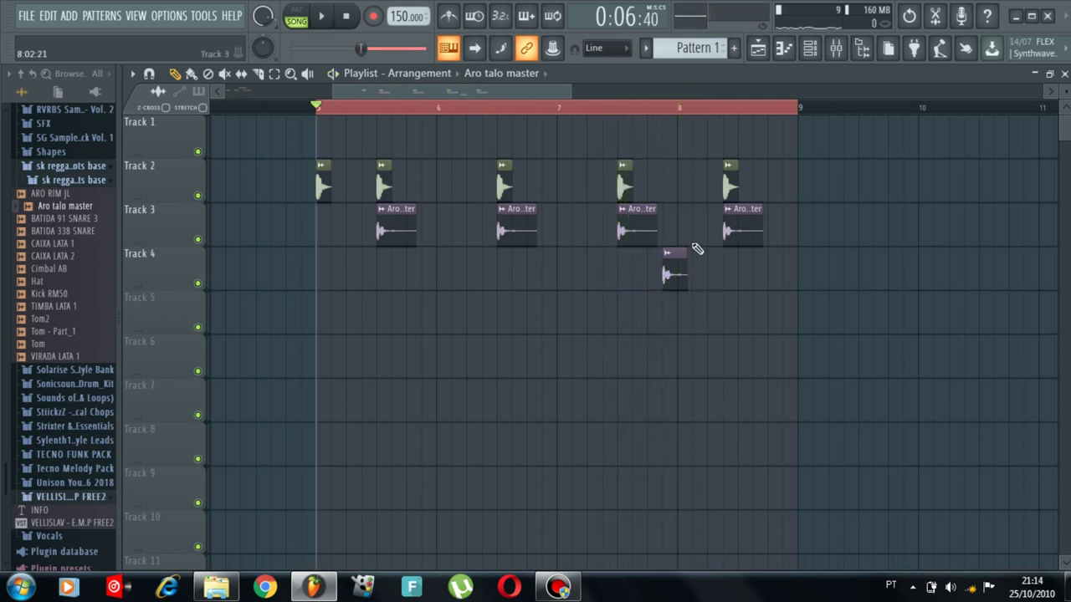
pyautogui.press('space')
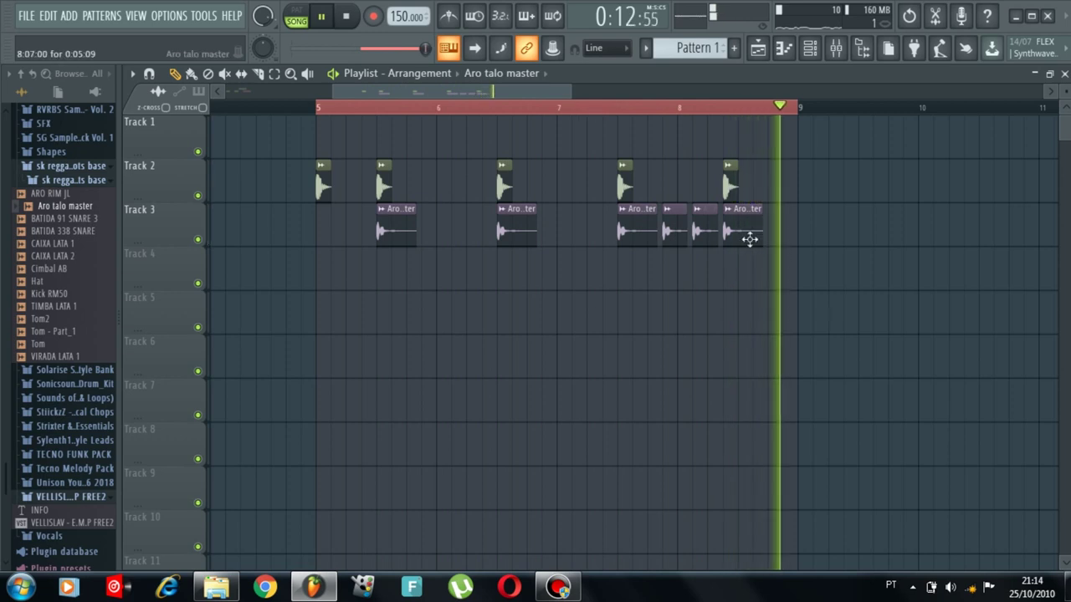
# Step: Try the bar 8 Kick RM50 hit and the full-length Aro talo master hit at 8:11 and play the loop
pyautogui.press('space')
pyautogui.moveTo(748, 232); pyautogui.dragTo(777, 232)
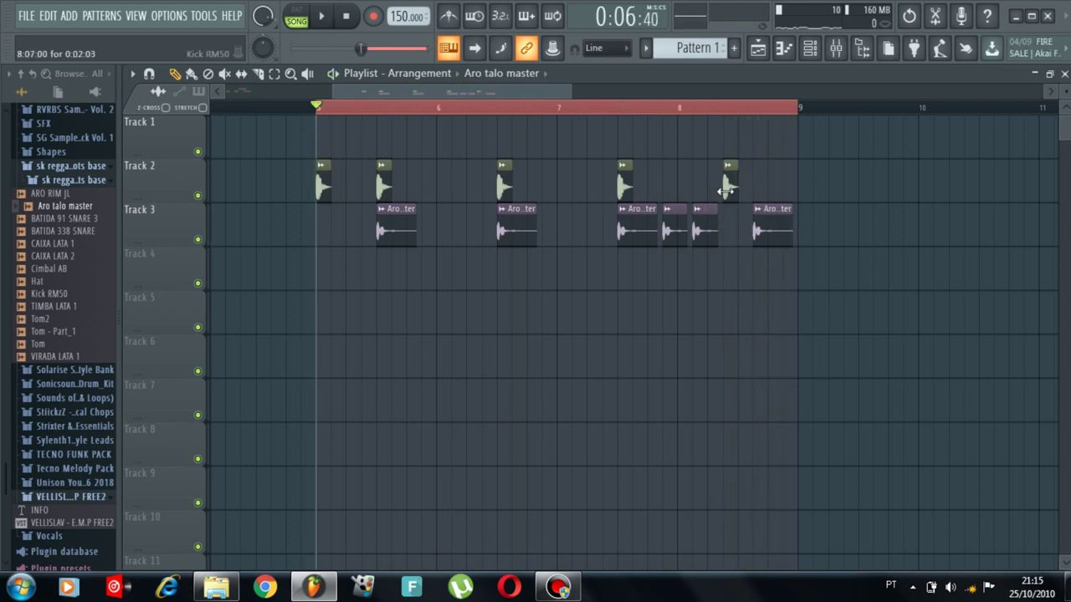
pyautogui.moveTo(725, 191); pyautogui.dragTo(771, 192)
pyautogui.press('space')
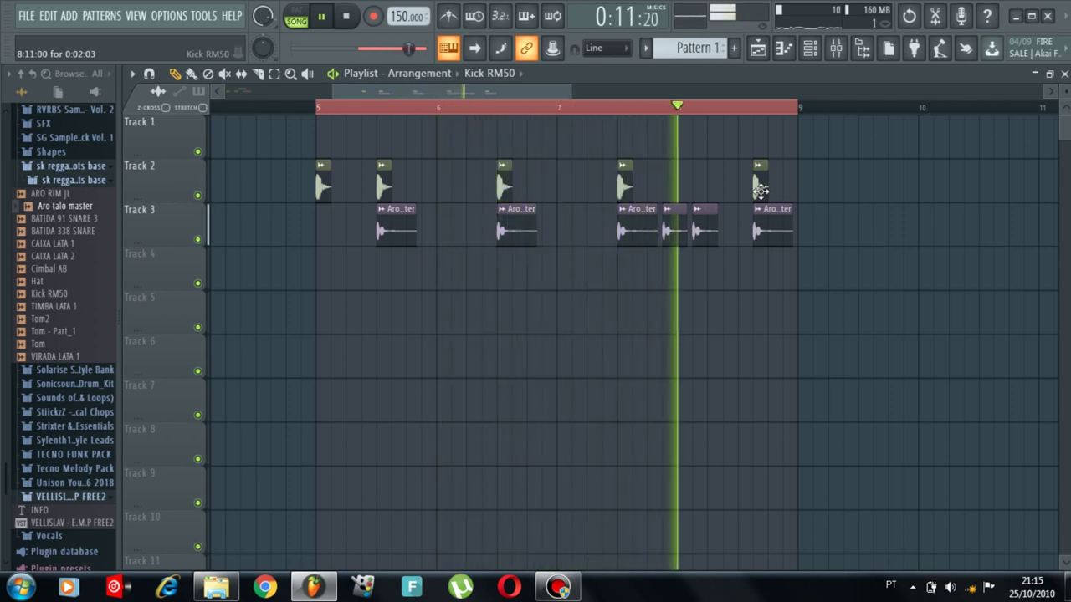
pyautogui.press('space')
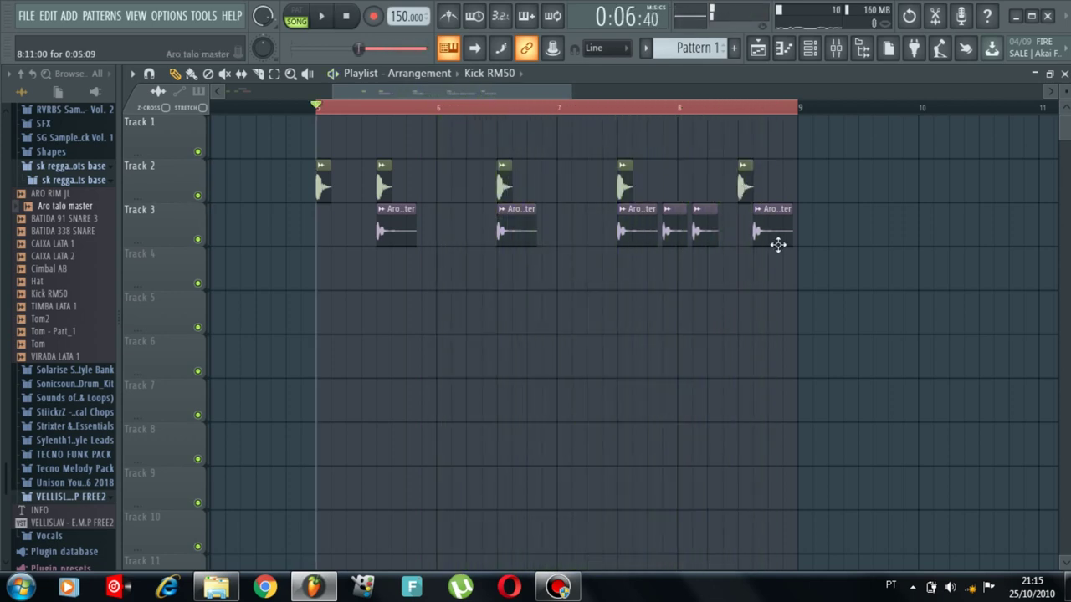
# Step: Align the bar 8 Kick RM50 hit and full-length Aro talo master hit at 8:09, and clear the time selection
pyautogui.press('space')
pyautogui.moveTo(779, 244); pyautogui.dragTo(748, 232)
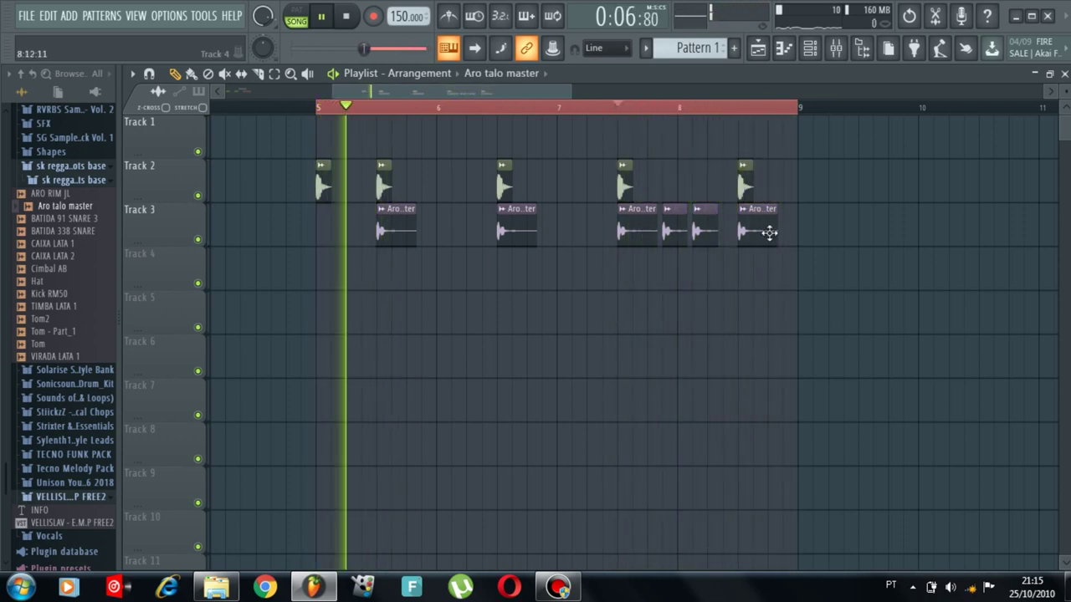
pyautogui.press('space')
pyautogui.doubleClick(302, 107)
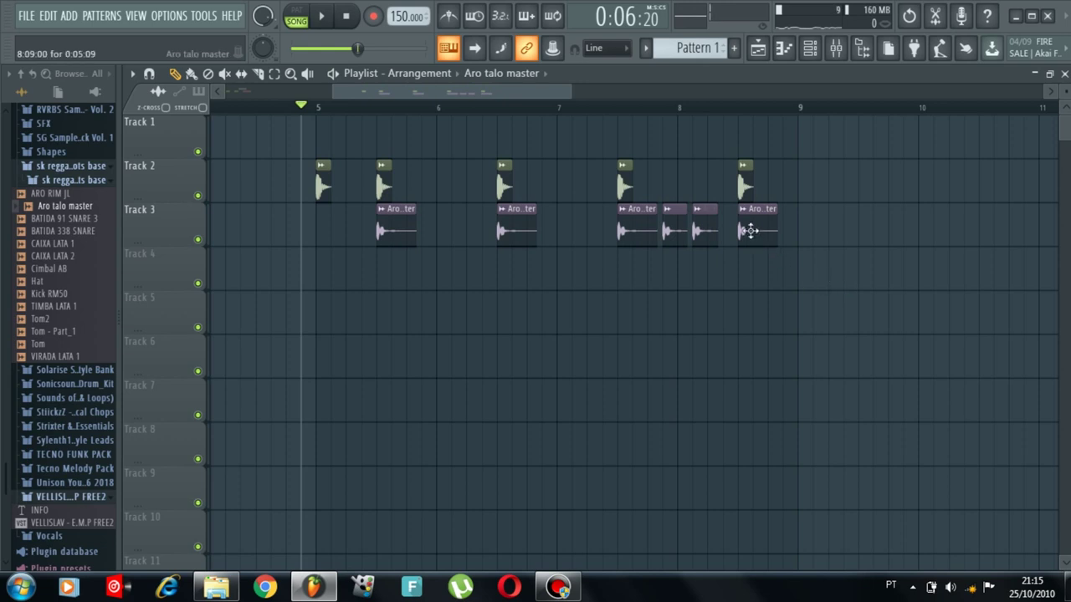
# Step: Add an Aro talo master clip on Track 3 at 8:15, slice it at bar 9, and delete the part past the bar line
pyautogui.click(790, 243)
pyautogui.click(694, 108)
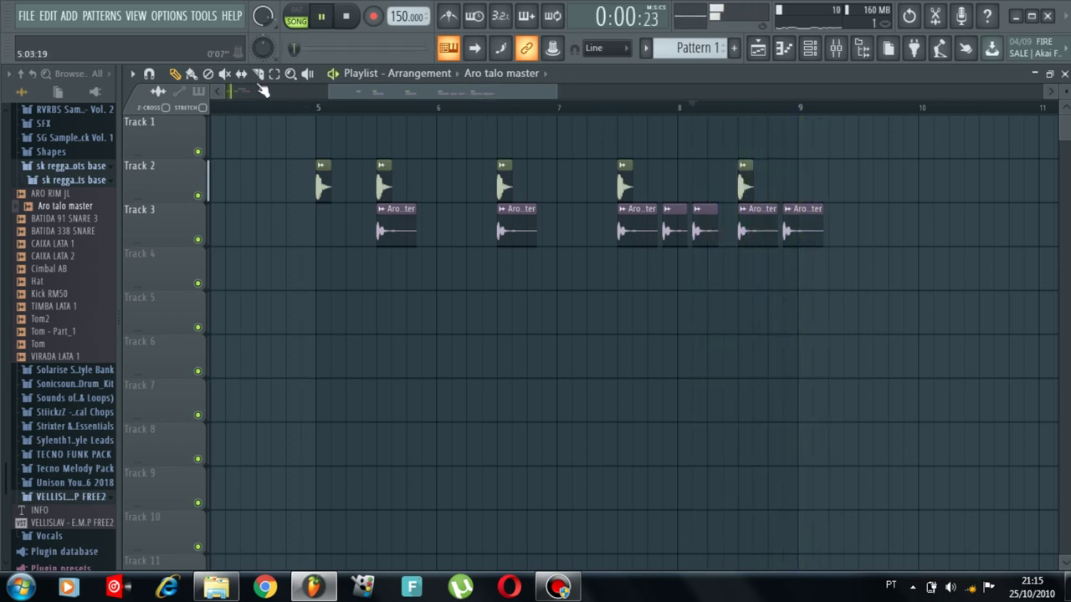
pyautogui.press('space')
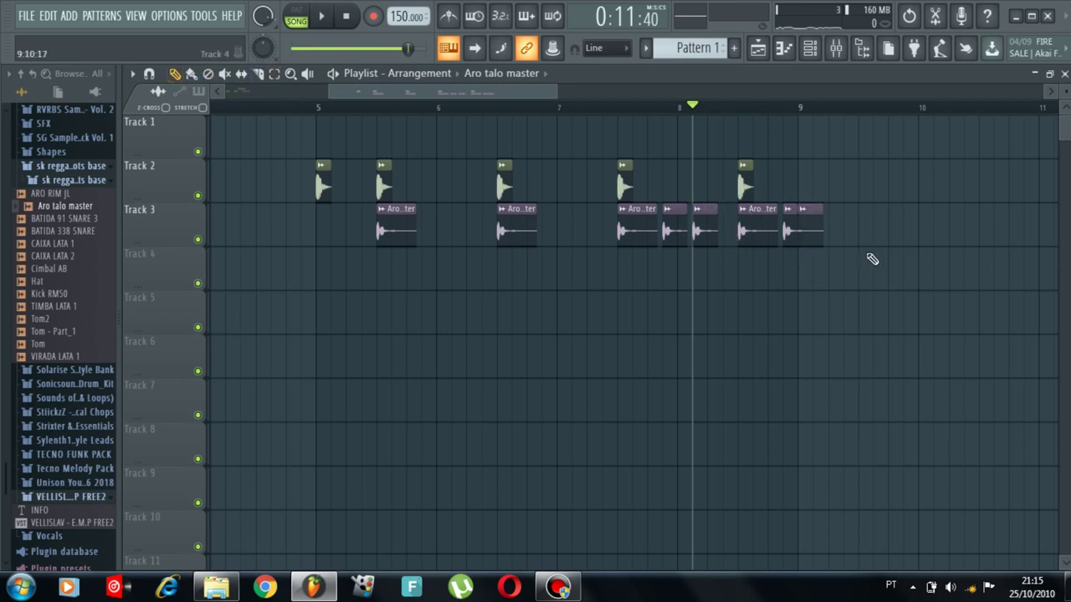
pyautogui.rightClick(820, 240)
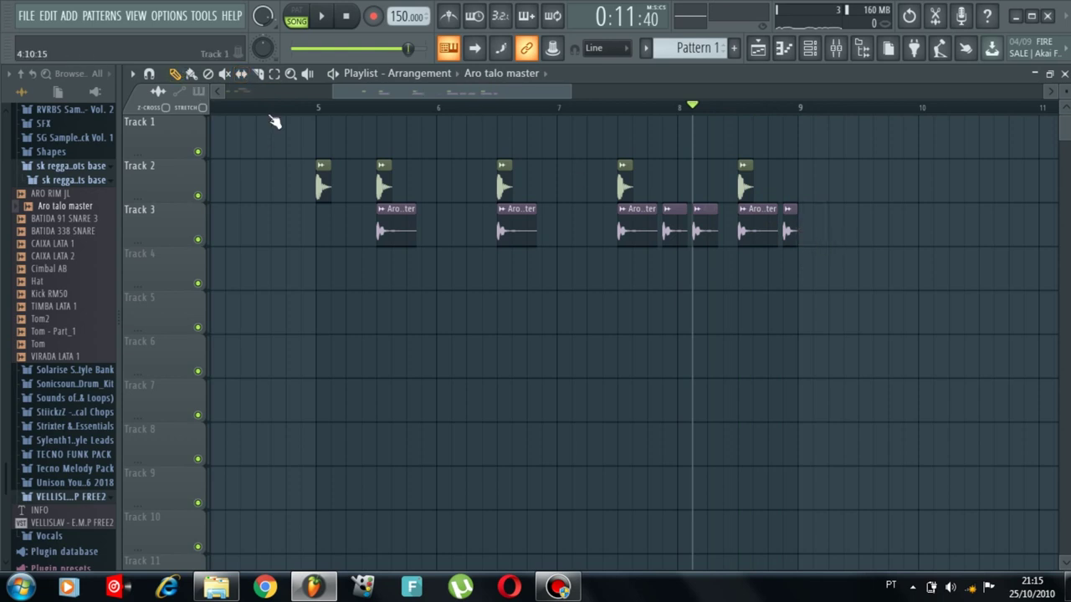
# Step: Select all Track 2 and Track 3 clips in bars 5 to 8 and move them to start at bar 2
pyautogui.moveTo(307, 114); pyautogui.dragTo(863, 334)
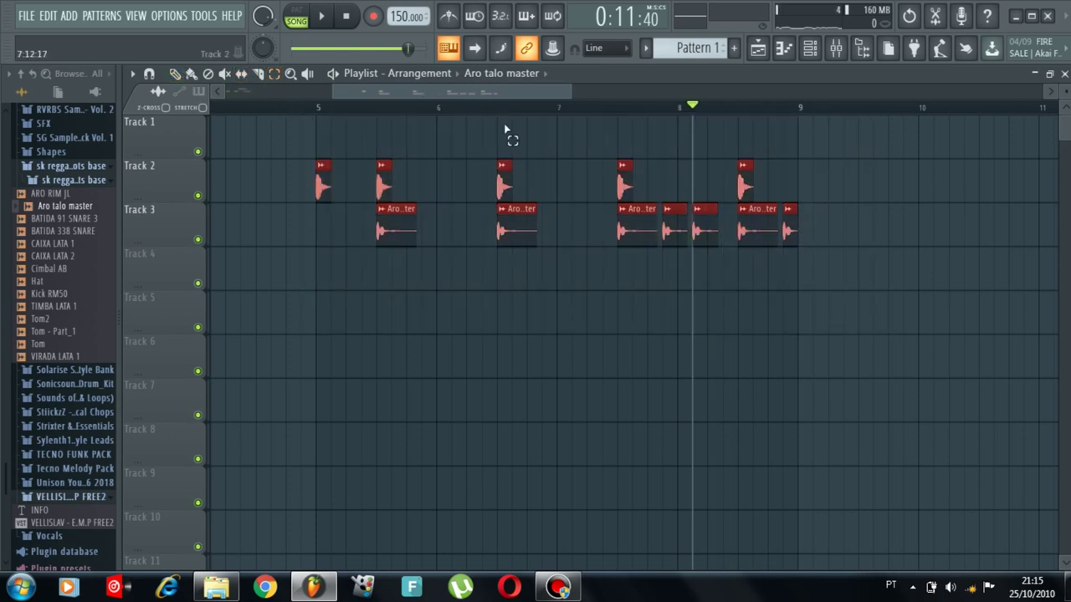
pyautogui.moveTo(294, 93); pyautogui.dragTo(194, 92)
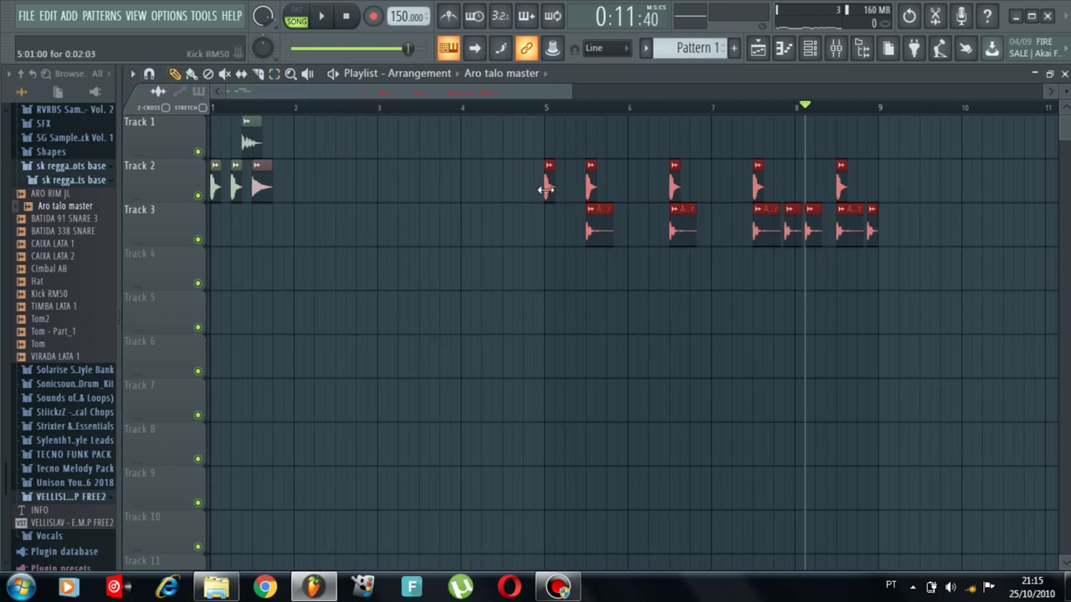
pyautogui.moveTo(546, 188); pyautogui.dragTo(299, 193)
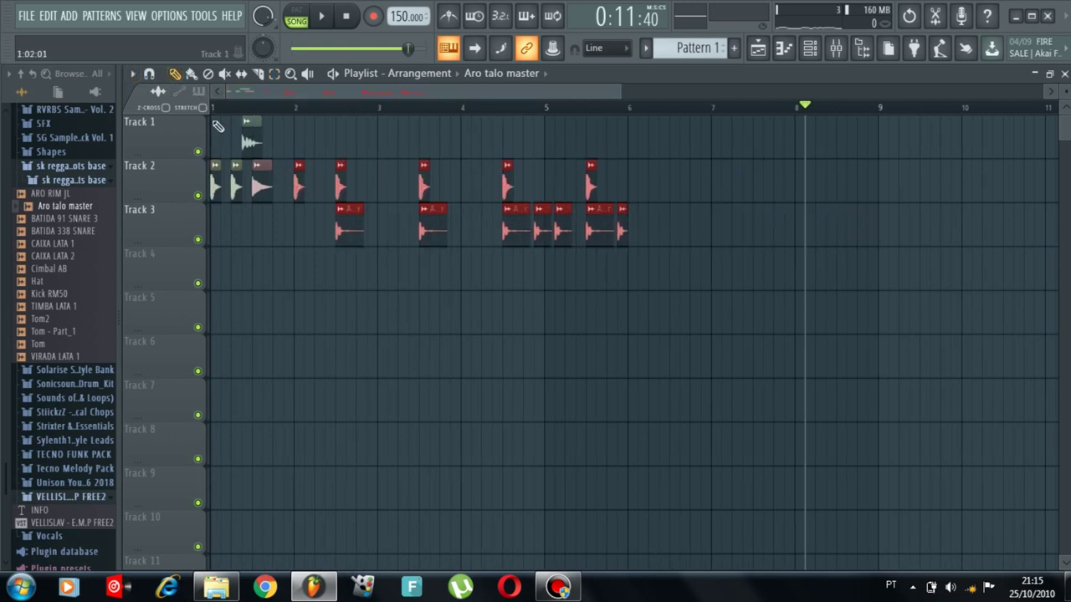
# Step: Clear the clip selection, play the rearranged beat from the start, and look at the Aro talo master channel settings
pyautogui.click(214, 108)
pyautogui.press('space')
pyautogui.click(519, 289)
pyautogui.rightClick(518, 289)
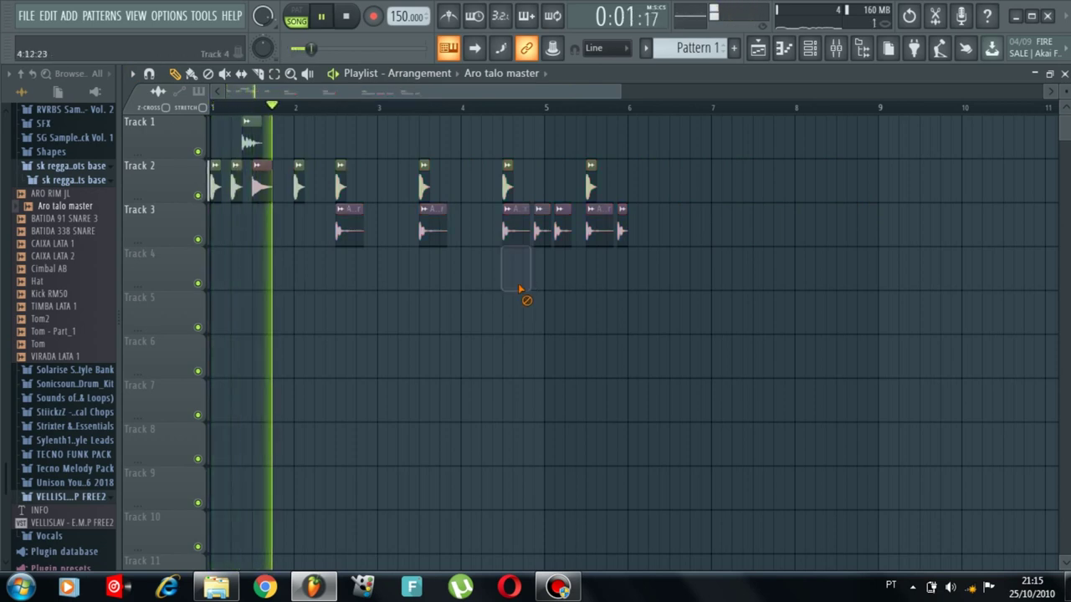
pyautogui.doubleClick(349, 231)
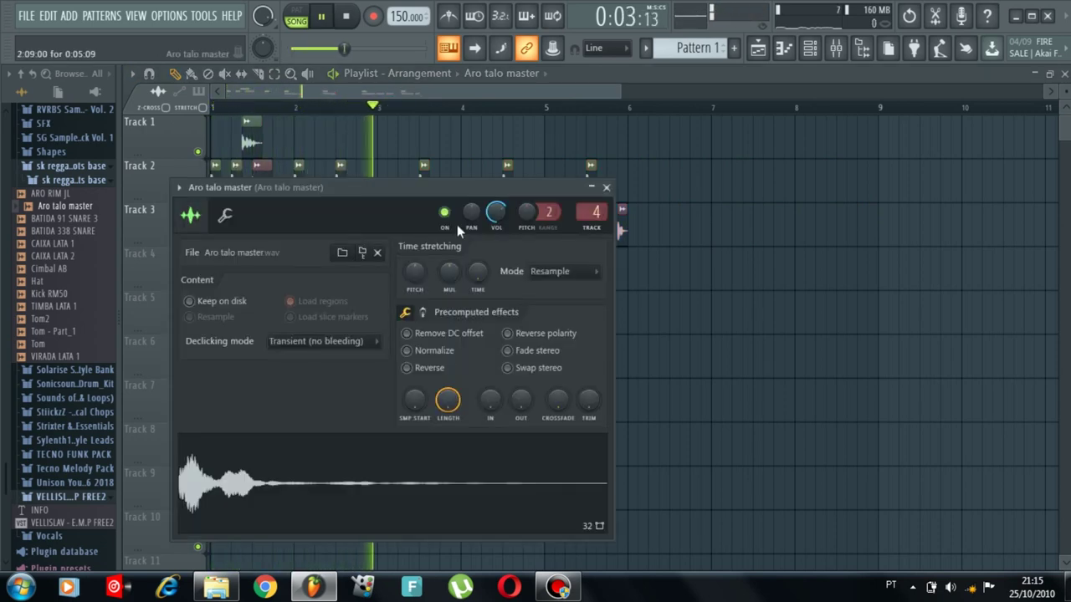
pyautogui.click(427, 85)
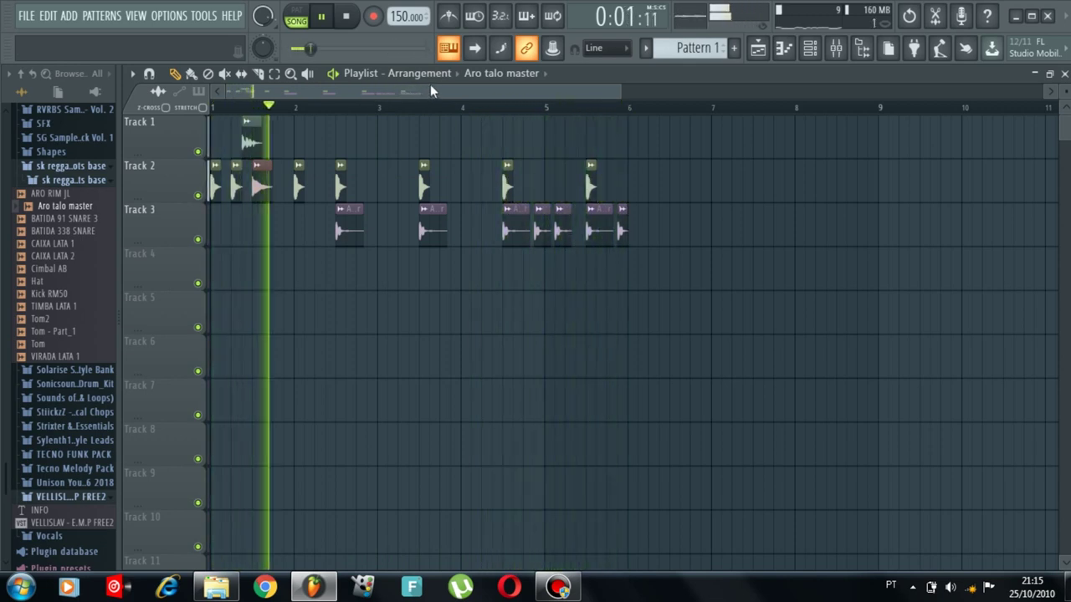
# Step: Select bars 2 to 5 as the playback loop and play the looped kick and Aro talo master beat
pyautogui.press('space')
pyautogui.moveTo(296, 112); pyautogui.dragTo(629, 143)
pyautogui.press('space')
pyautogui.click(669, 154)
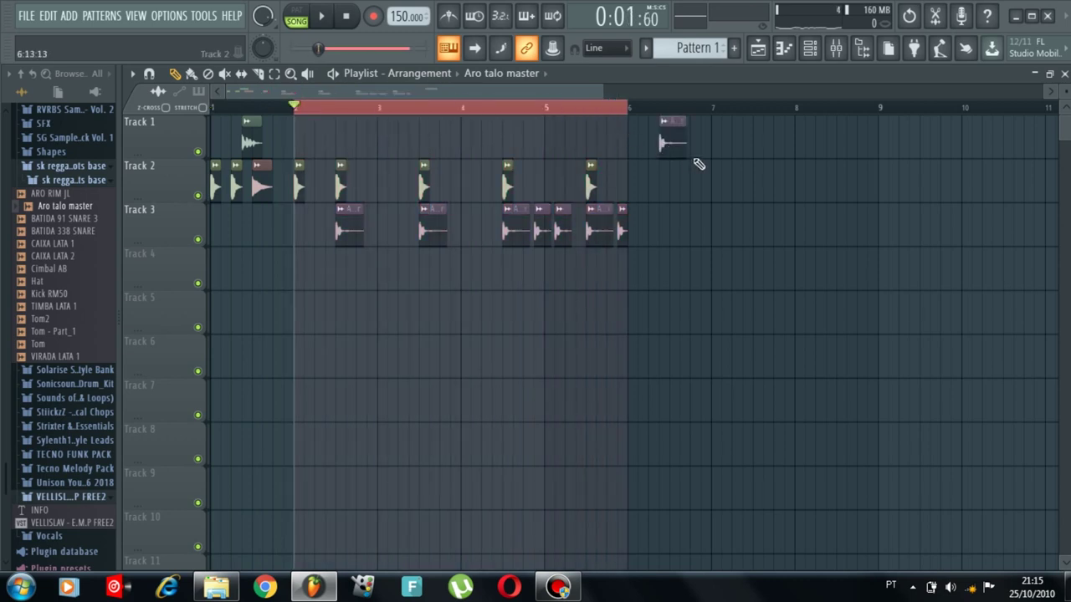
pyautogui.rightClick(682, 154)
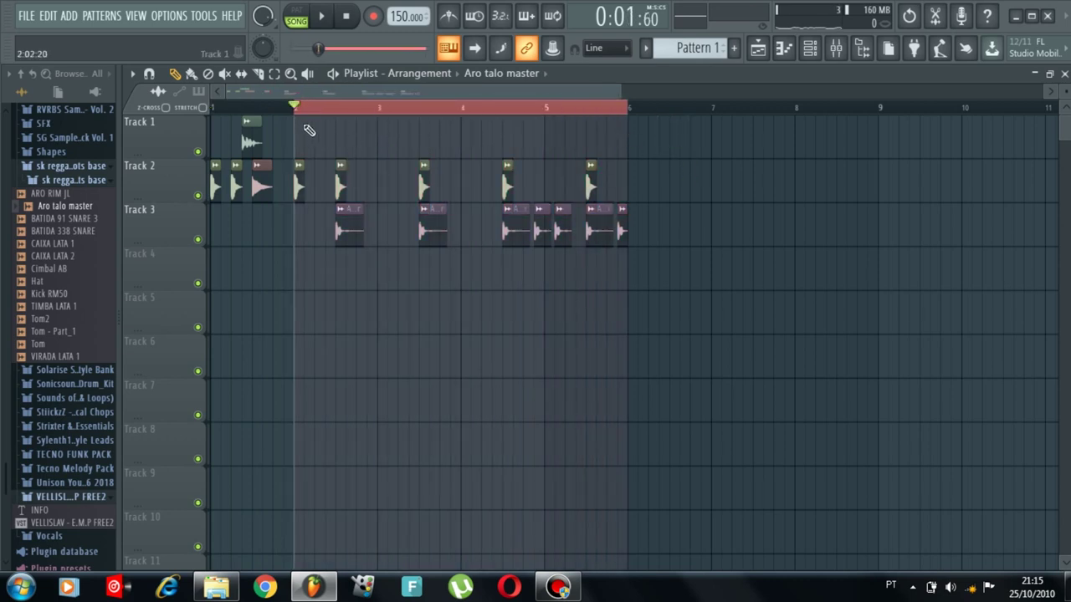
pyautogui.press('space')
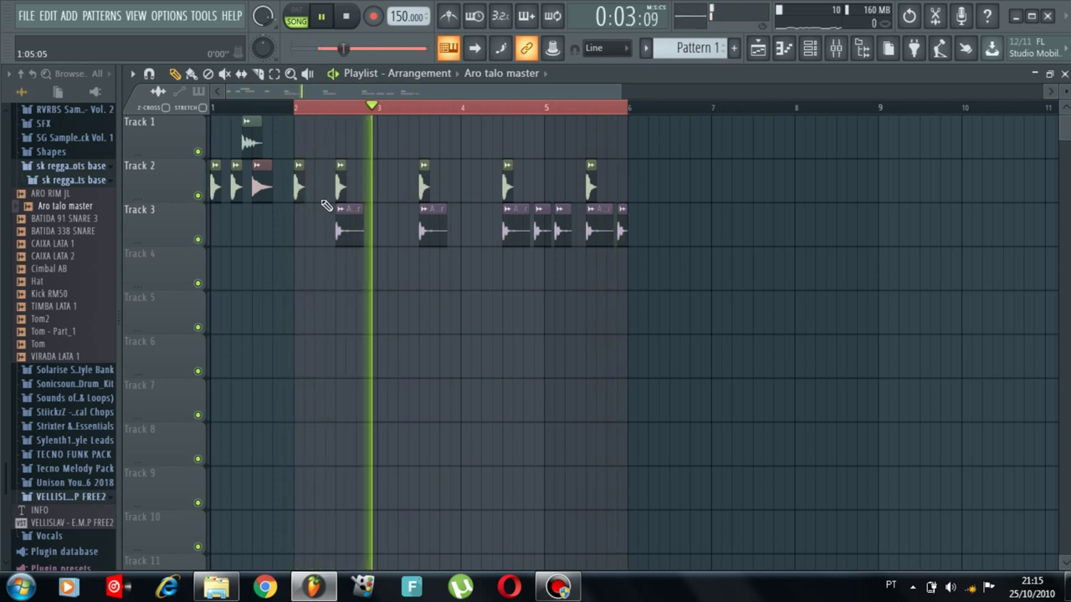
pyautogui.press('space')
# Step: Switch to Pattern 2, preview samples from the sk reggae roots base folder, and add Hat as a new channel
pyautogui.click(824, 48)
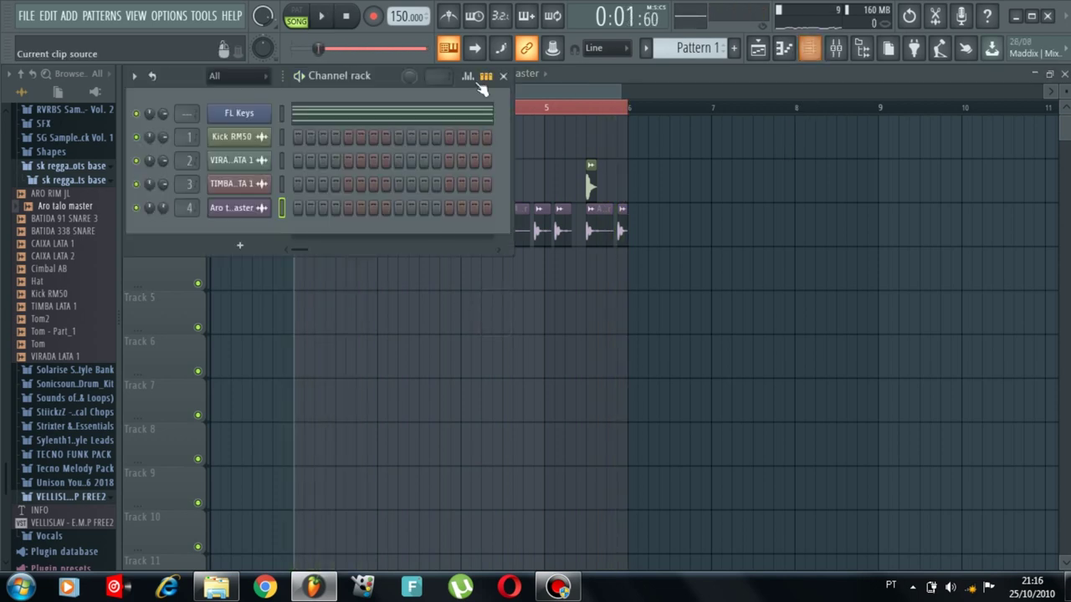
pyautogui.scroll(-1, 675, 48)
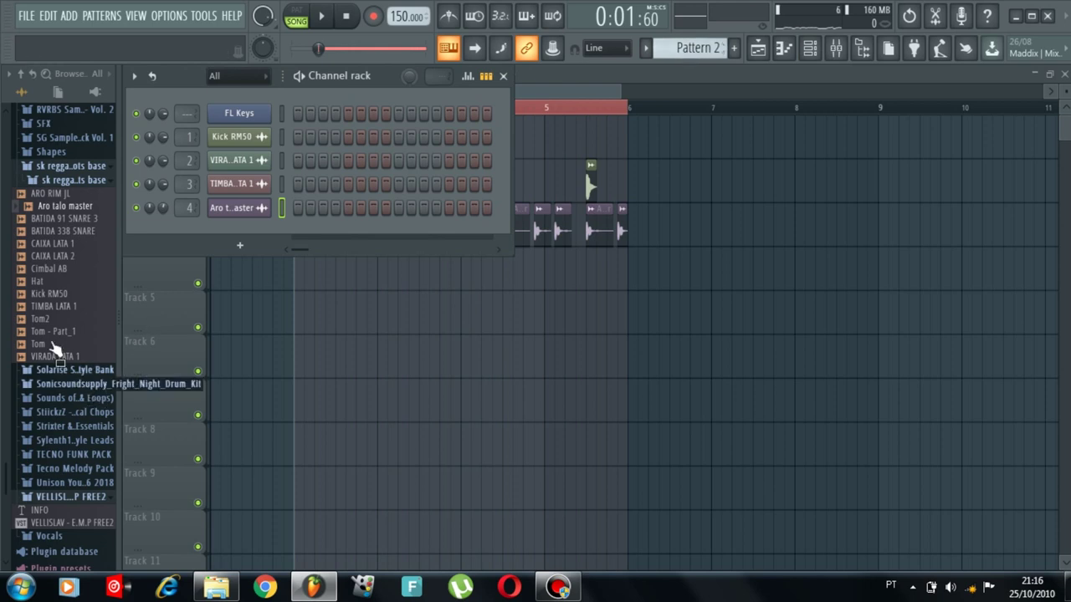
pyautogui.moveTo(44, 319); pyautogui.dragTo(46, 326)
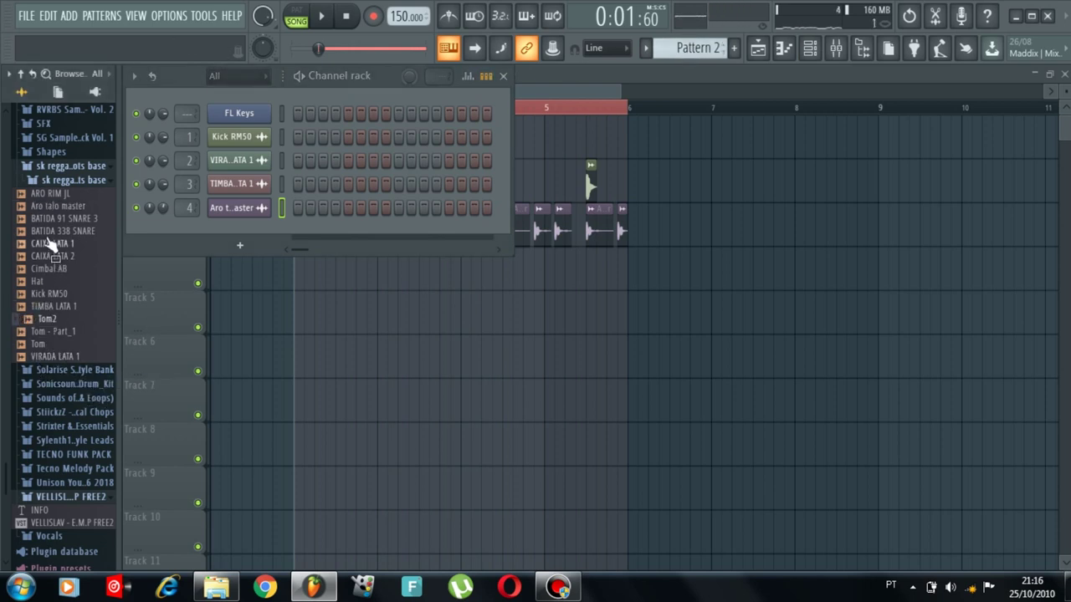
pyautogui.moveTo(49, 243); pyautogui.dragTo(43, 285)
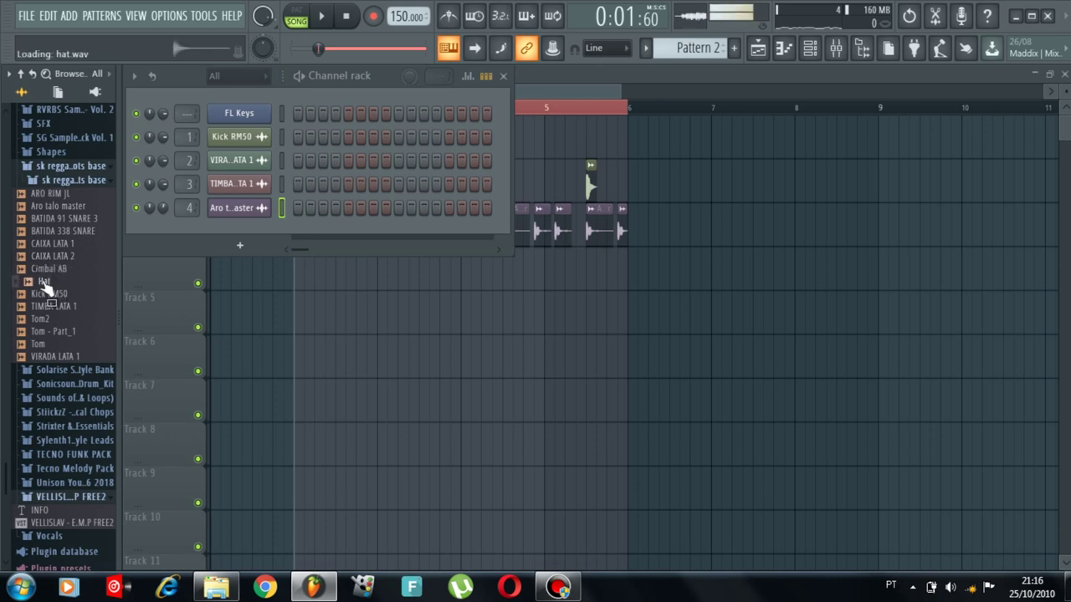
pyautogui.moveTo(141, 218); pyautogui.dragTo(243, 105)
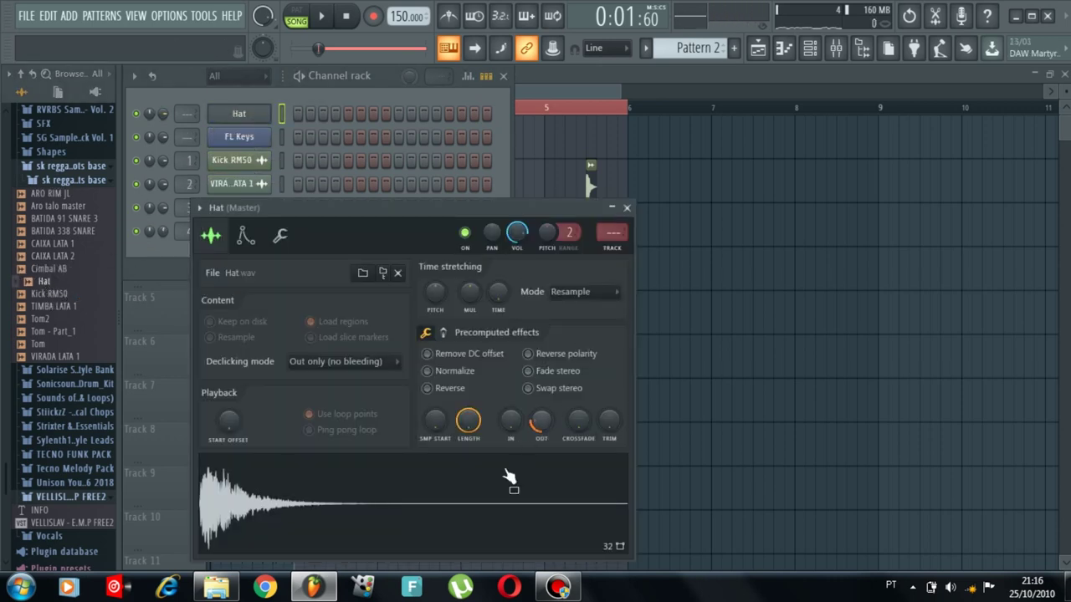
pyautogui.click(364, 100)
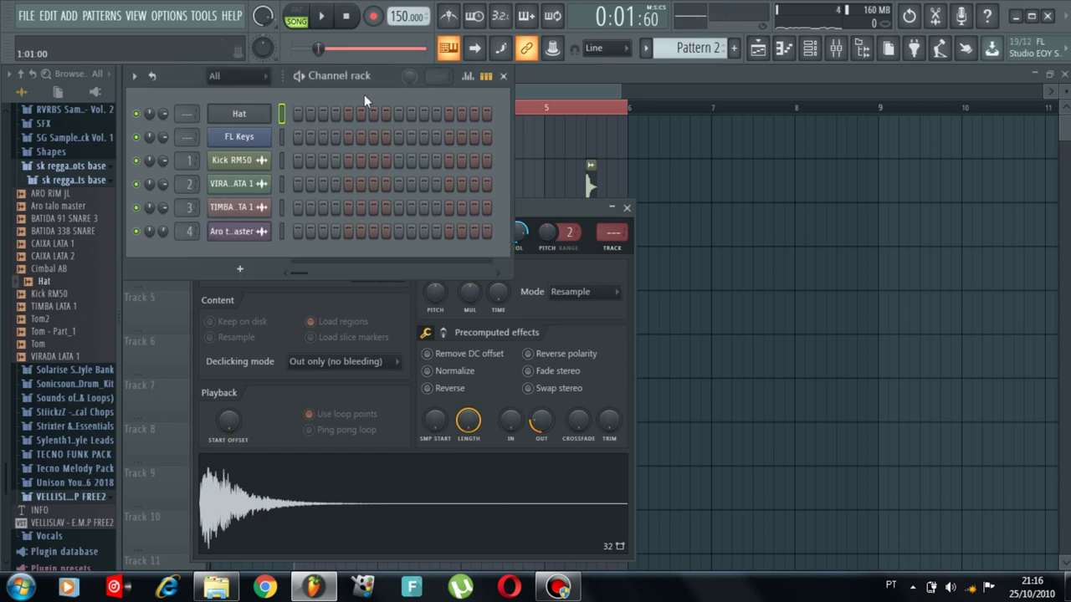
# Step: Place a Pattern 2 clip on Track 4 at bar 2 and try a Hat hit on step 5
pyautogui.click(631, 96)
pyautogui.click(294, 280)
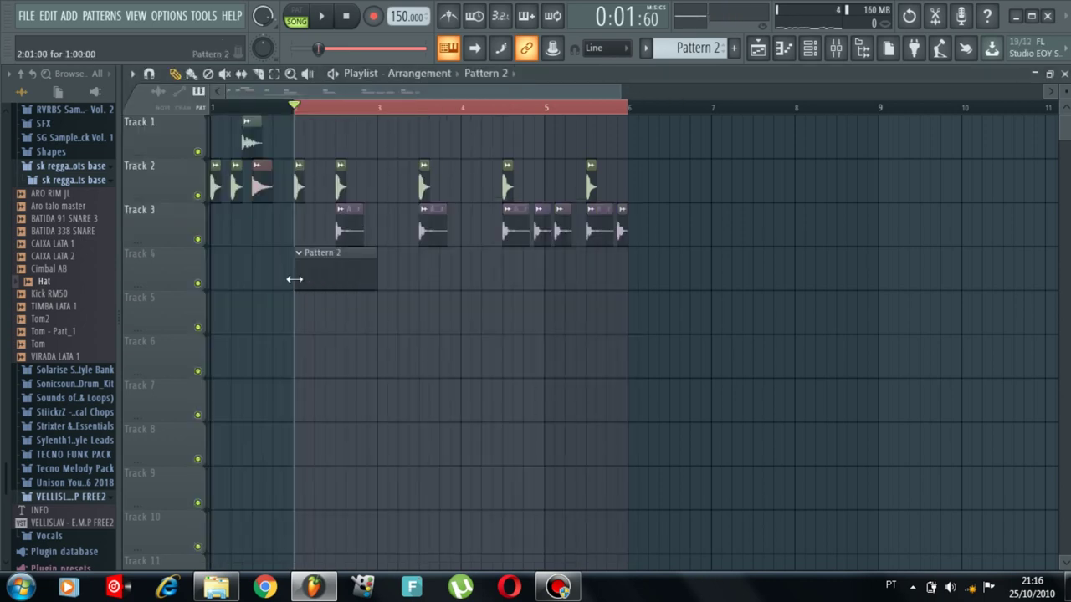
pyautogui.click(809, 47)
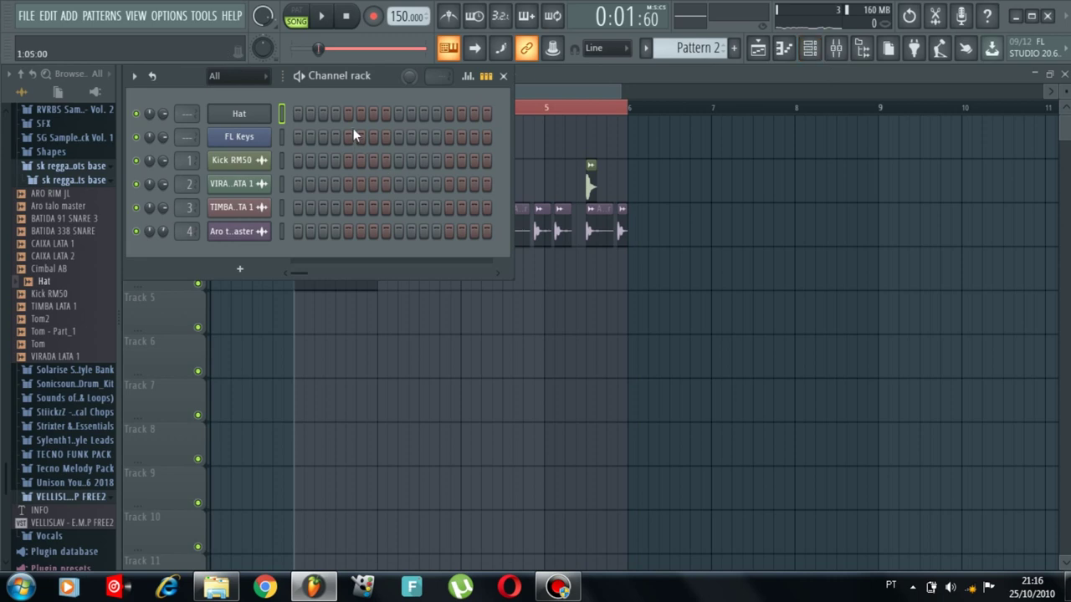
pyautogui.click(347, 113)
pyautogui.press('space')
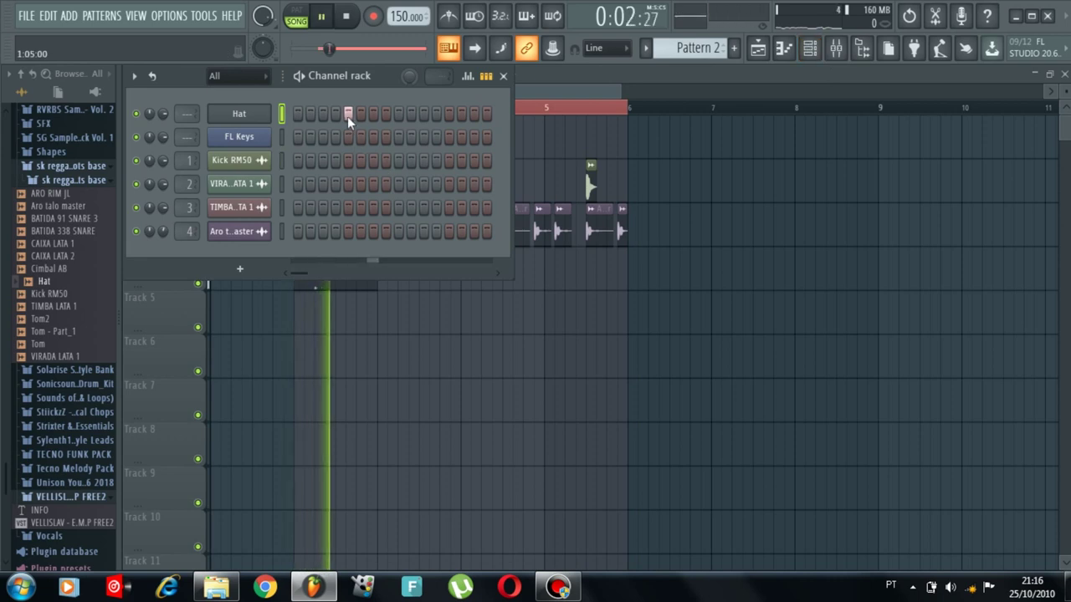
pyautogui.press('space')
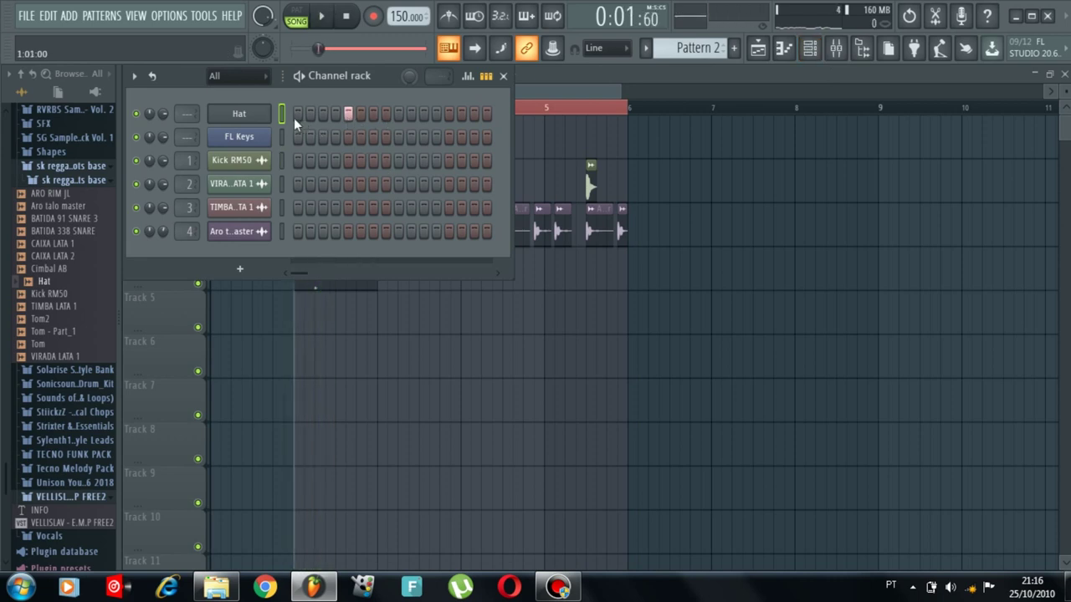
# Step: Fill the Hat channel with a hit every 4 steps and play the loop
pyautogui.rightClick(250, 118)
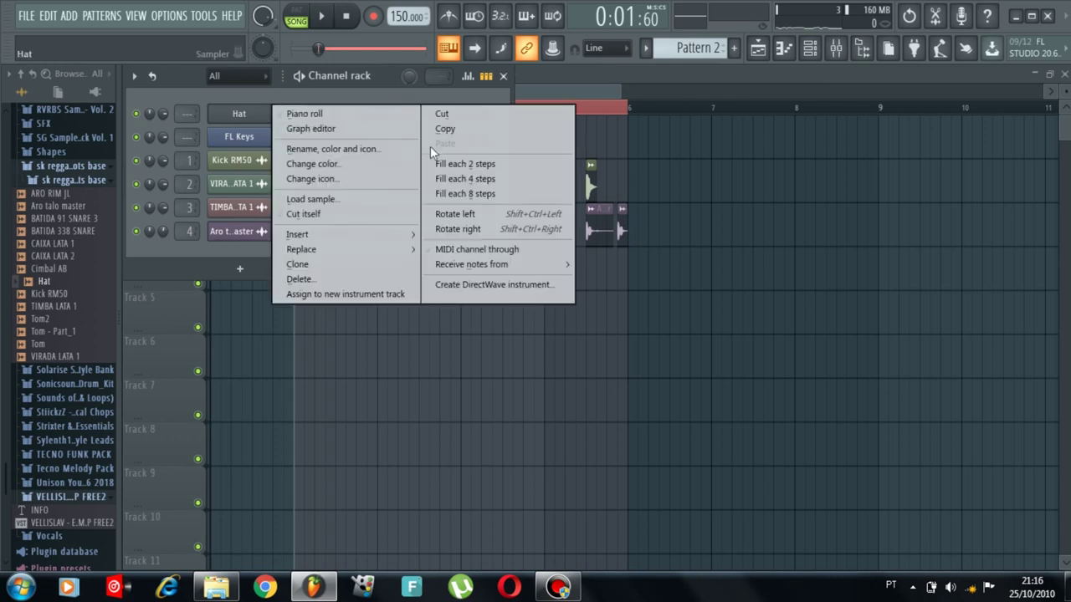
pyautogui.click(471, 166)
pyautogui.rightClick(241, 115)
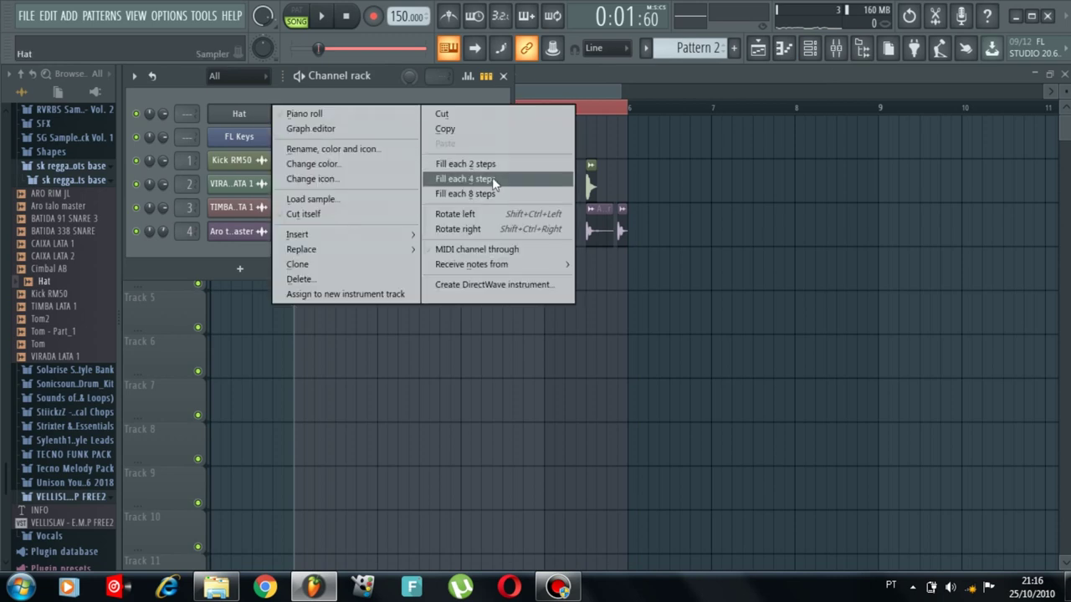
pyautogui.click(462, 179)
pyautogui.press('space')
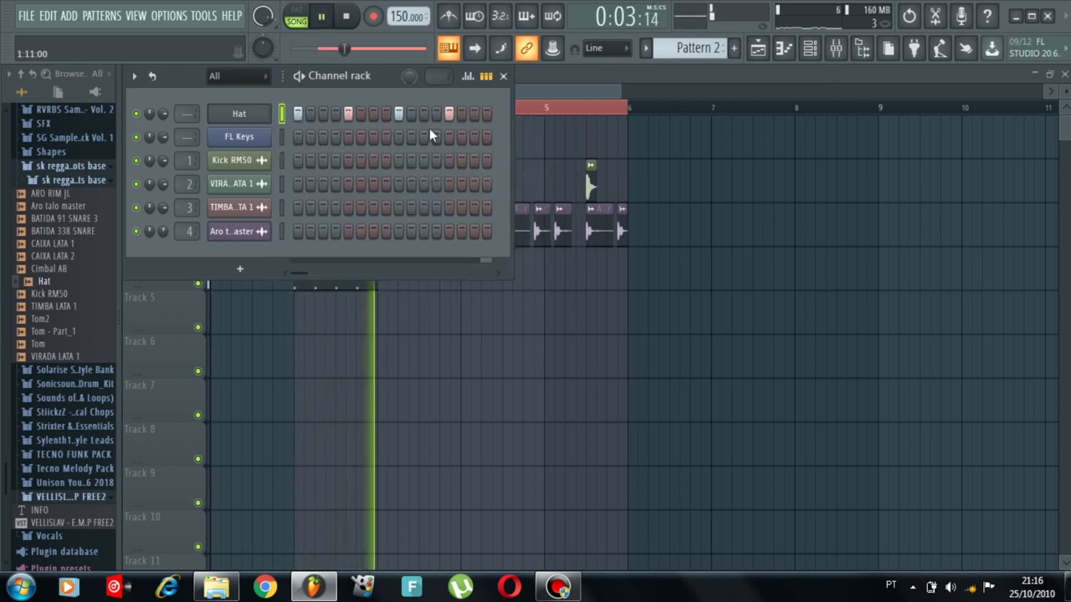
pyautogui.press('space')
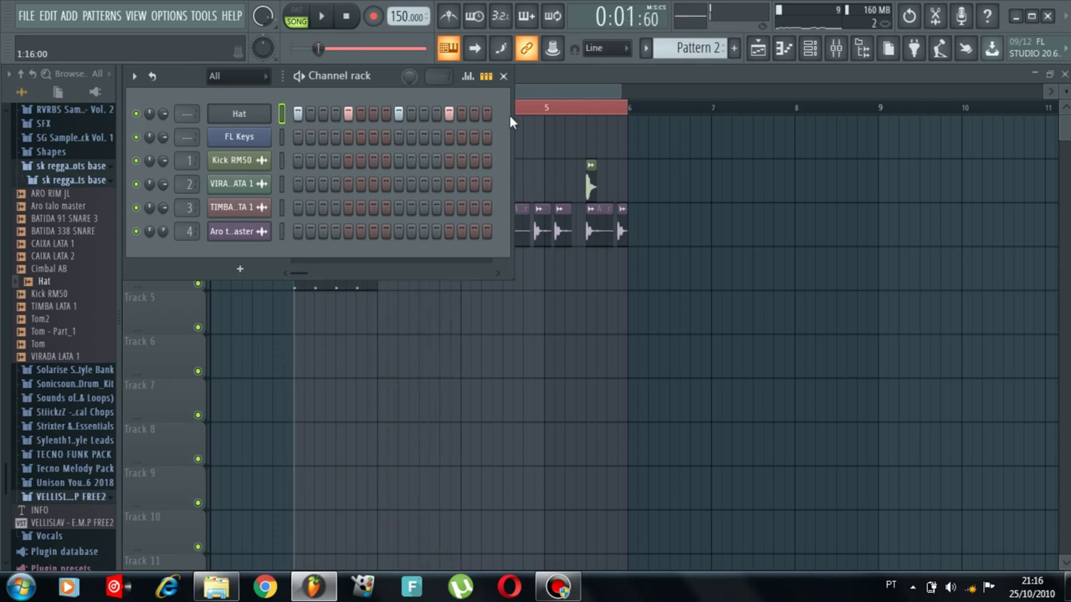
# Step: Widen the step grid to 32 steps, fill the Hat channel every 4 steps across it, and play the loop
pyautogui.moveTo(512, 108); pyautogui.dragTo(712, 110)
pyautogui.click(610, 115)
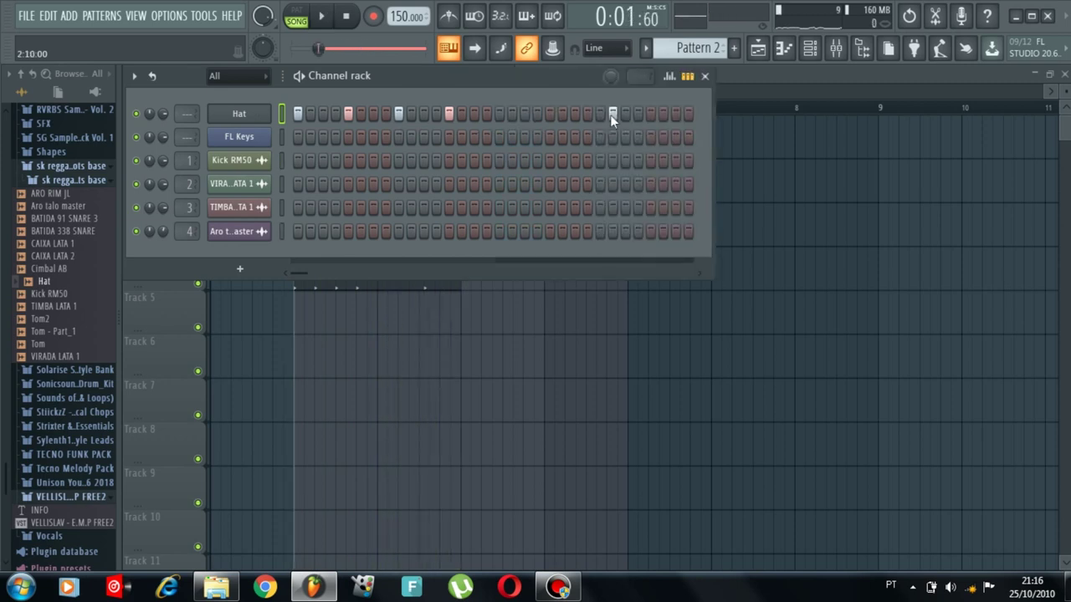
pyautogui.rightClick(268, 109)
pyautogui.click(468, 178)
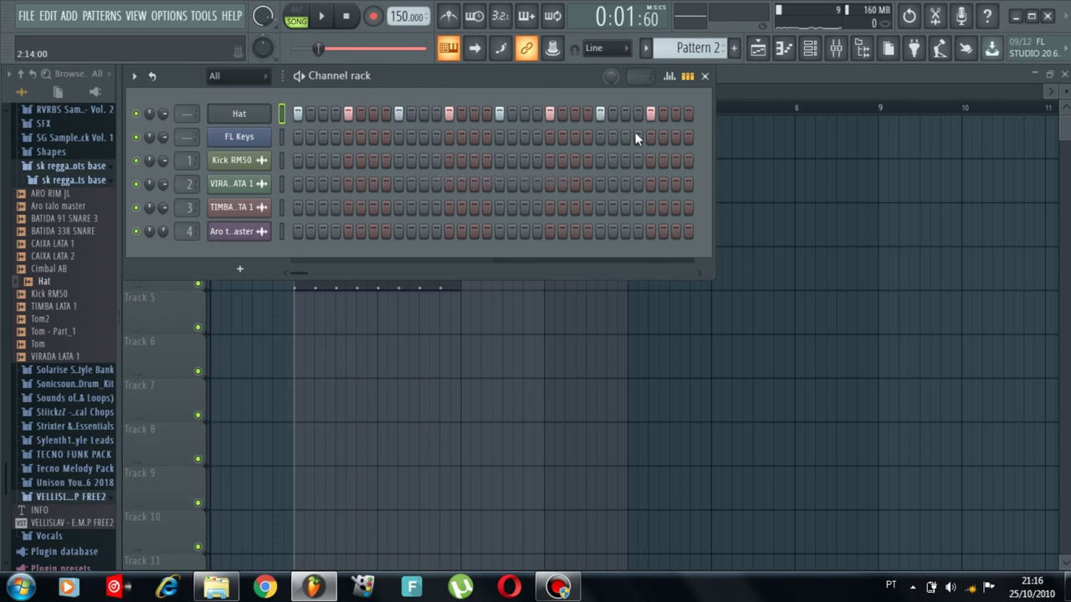
pyautogui.press('space')
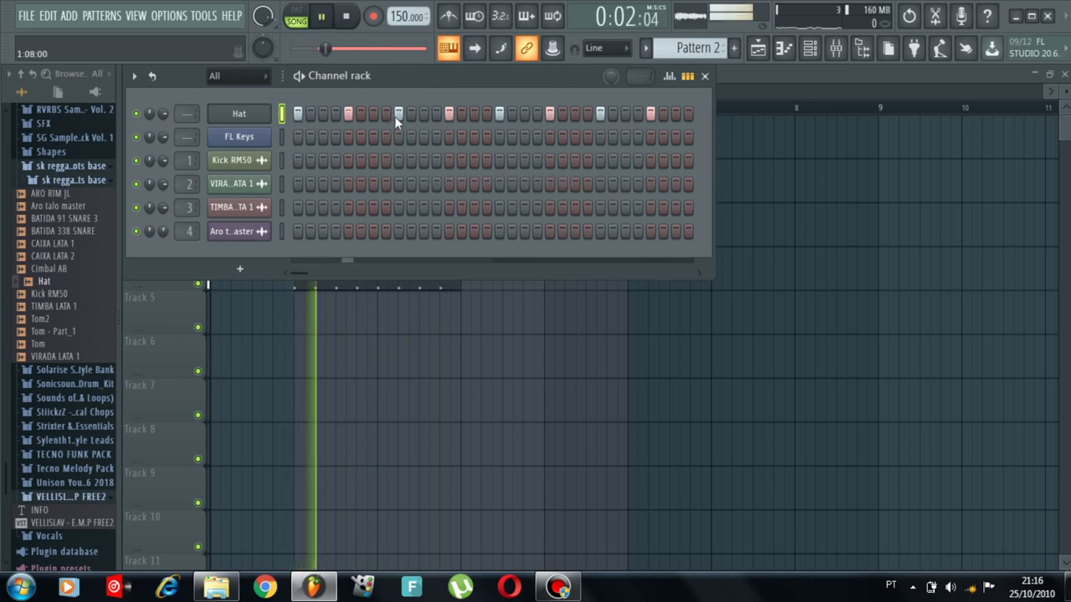
pyautogui.press('space')
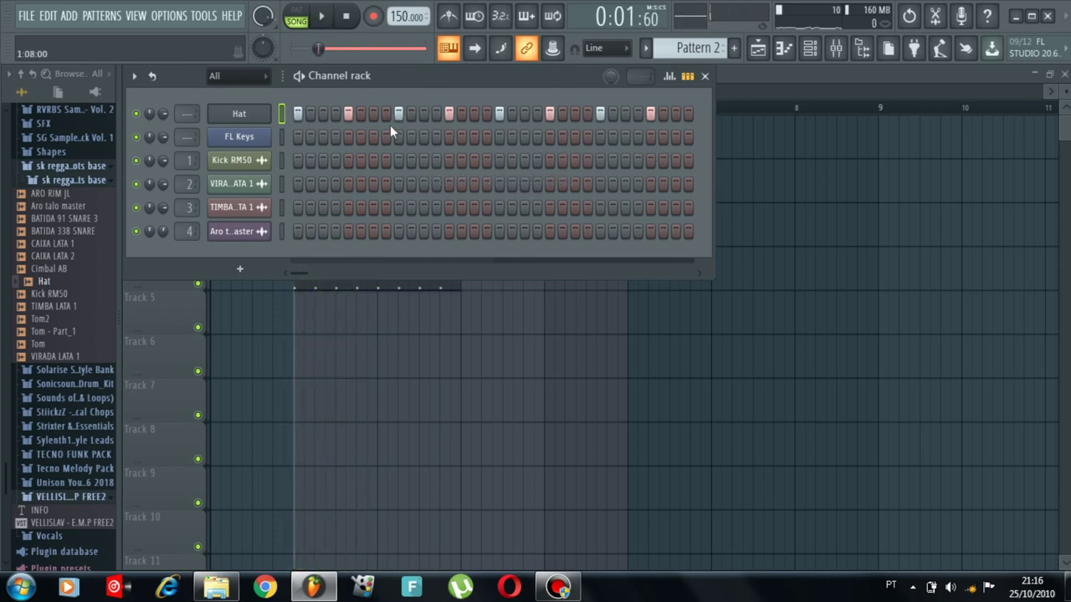
# Step: Add an extra Hat hit on step 15, try another on step 27 and remove it, and play the loop
pyautogui.click(474, 114)
pyautogui.press('space')
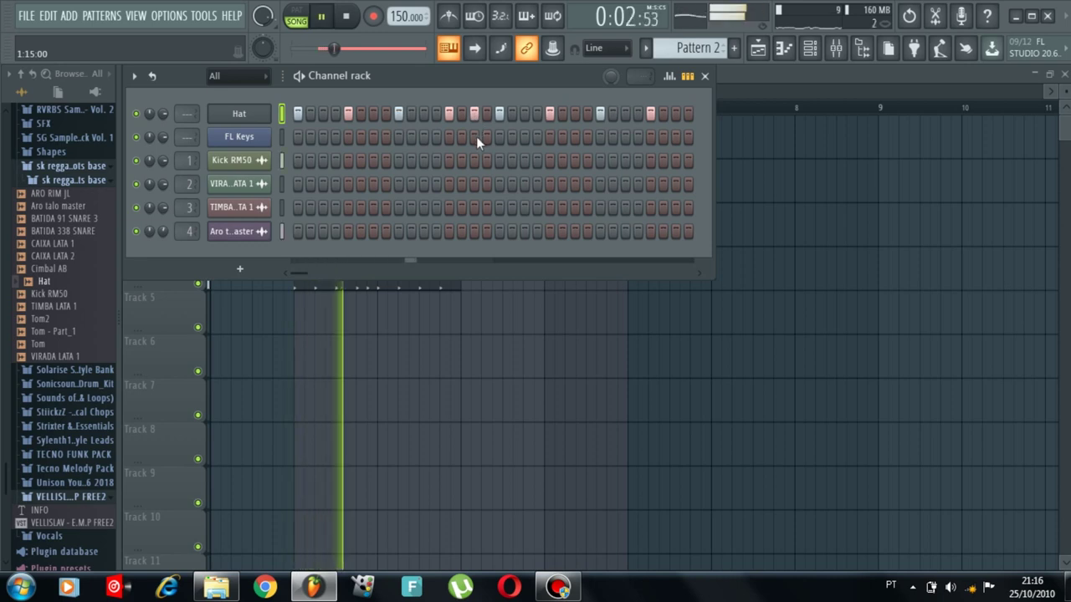
pyautogui.click(625, 115)
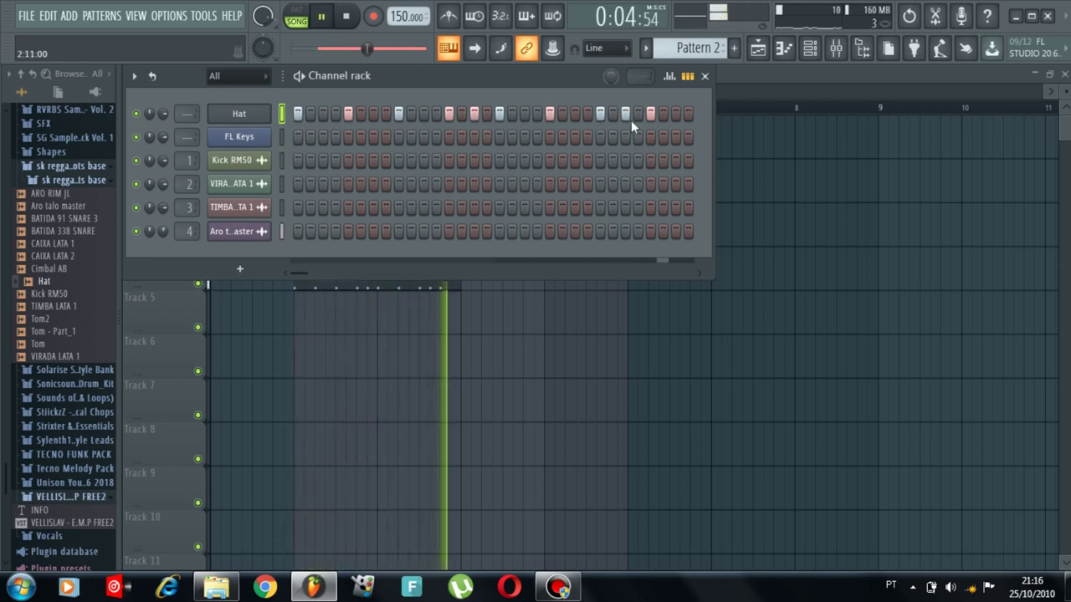
pyautogui.click(625, 115)
pyautogui.press('space')
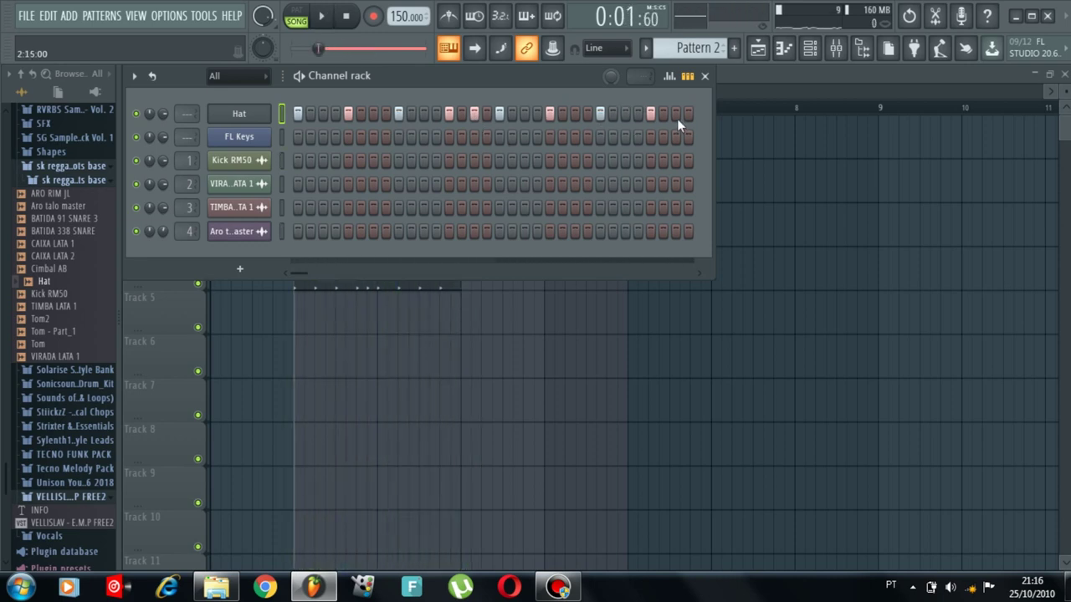
pyautogui.press('space')
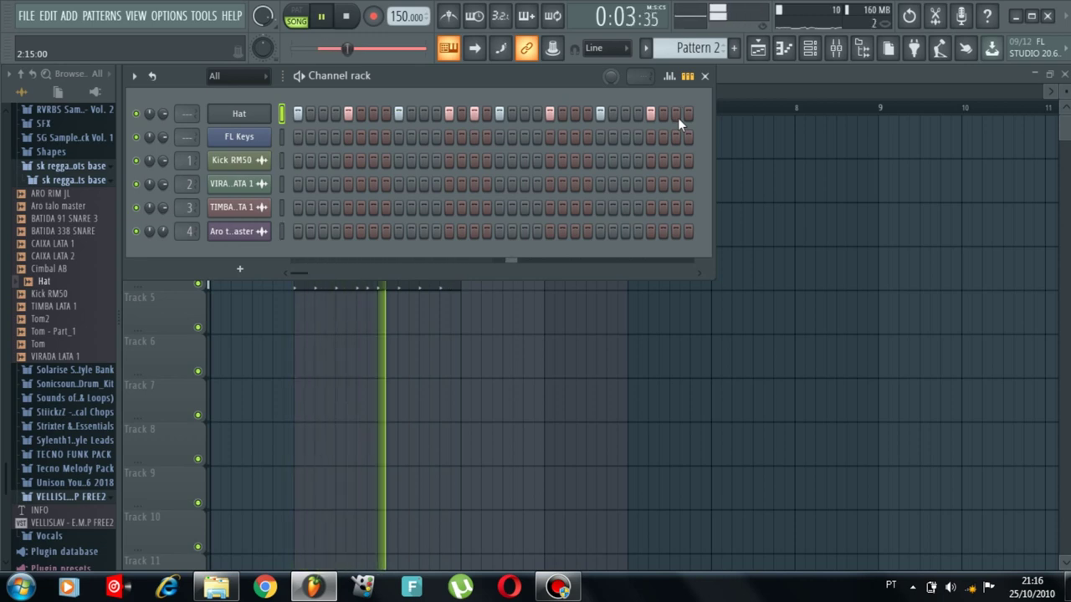
# Step: Lower the Hat channel's volume slightly and route it to mixer track 5
pyautogui.click(241, 115)
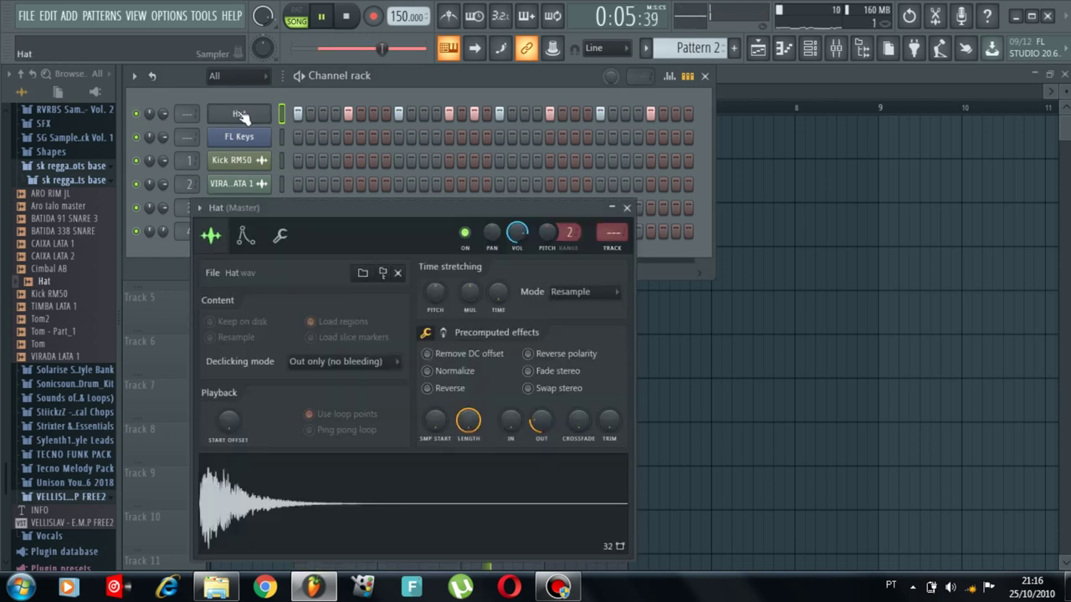
pyautogui.press('space')
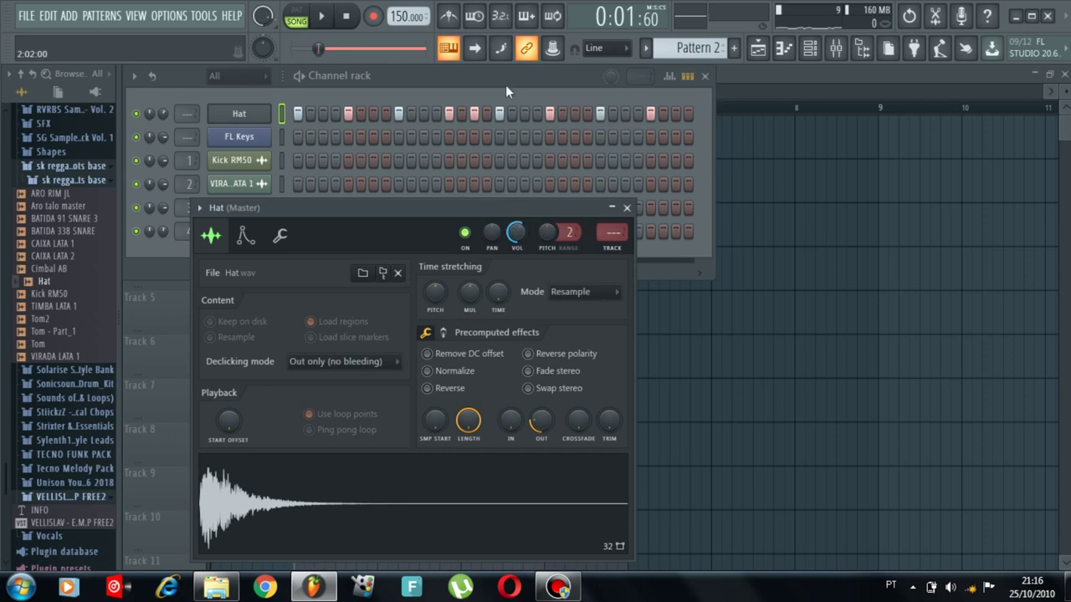
pyautogui.press('F9')
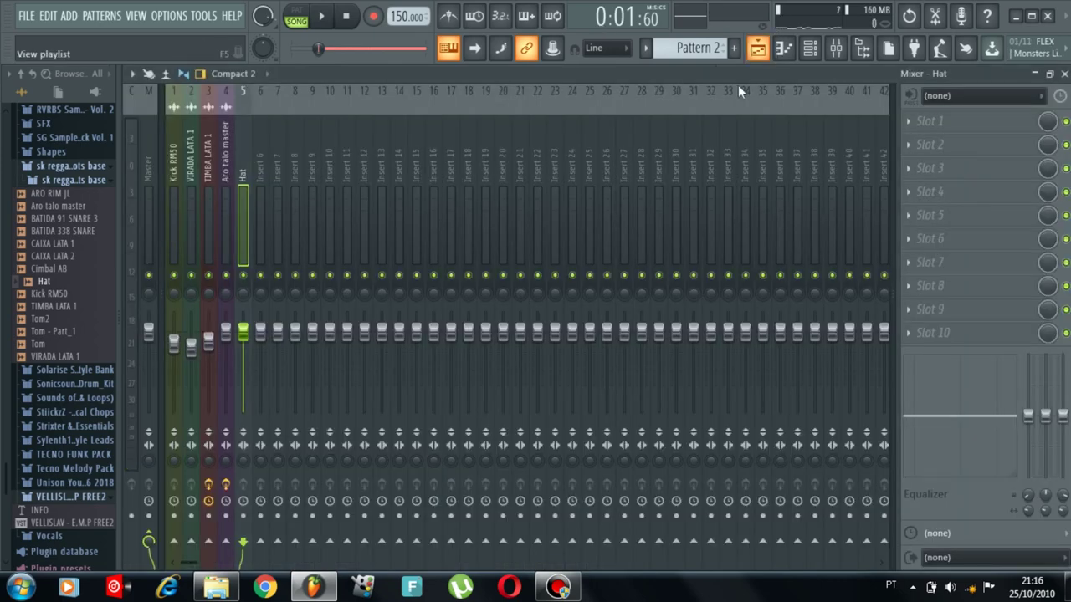
# Step: Place a second Pattern 2 clip on Track 4 at bar 4
pyautogui.press('F5')
pyautogui.click(472, 278)
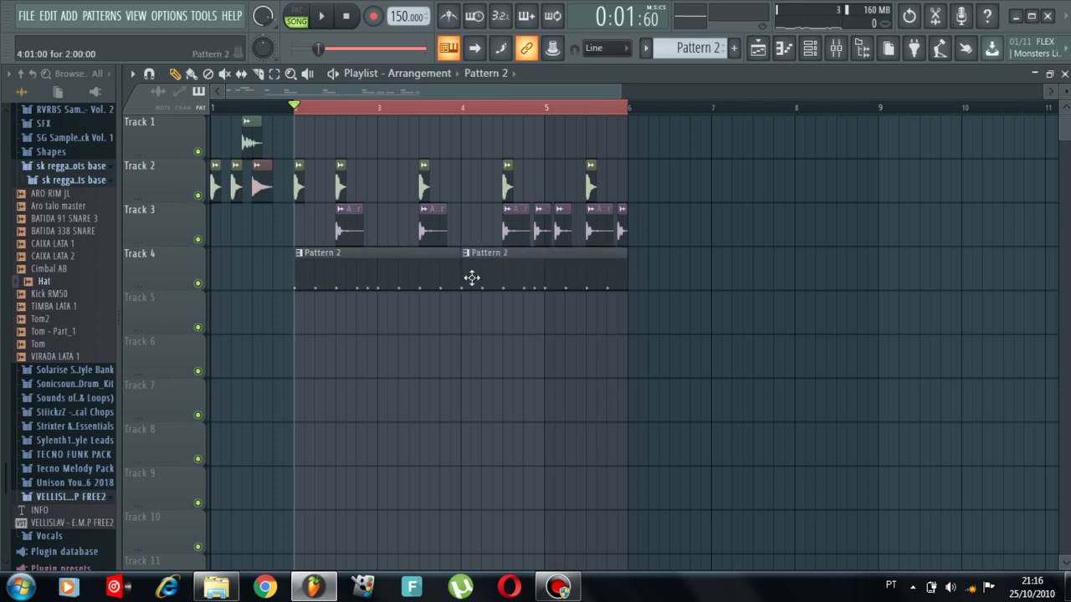
# Step: Add Cimbal AB as a new channel with a hit on step 31, and lower its volume
pyautogui.click(808, 48)
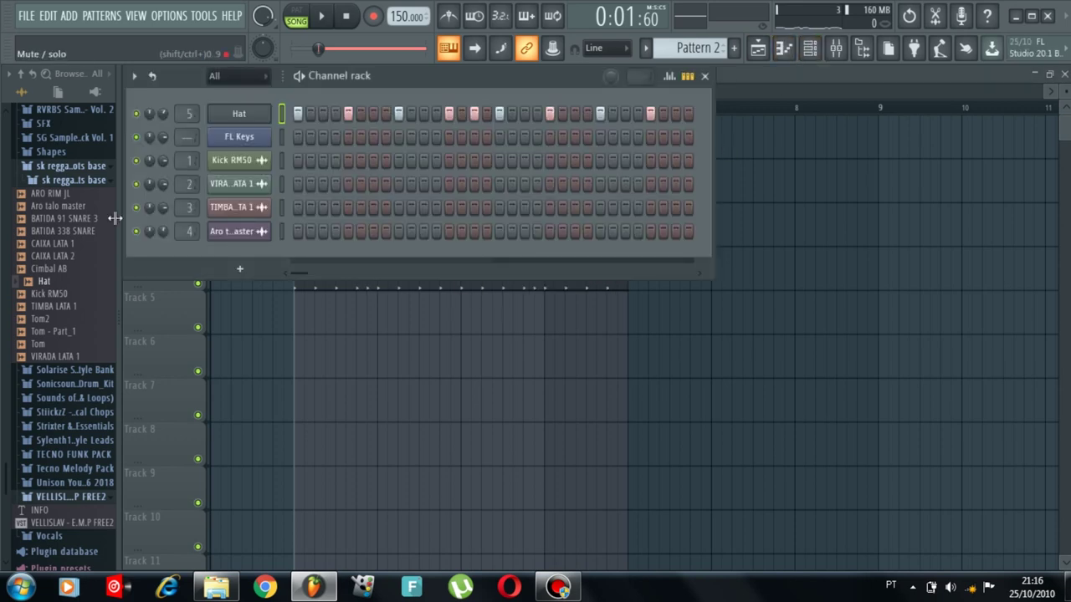
pyautogui.moveTo(48, 268); pyautogui.dragTo(239, 93)
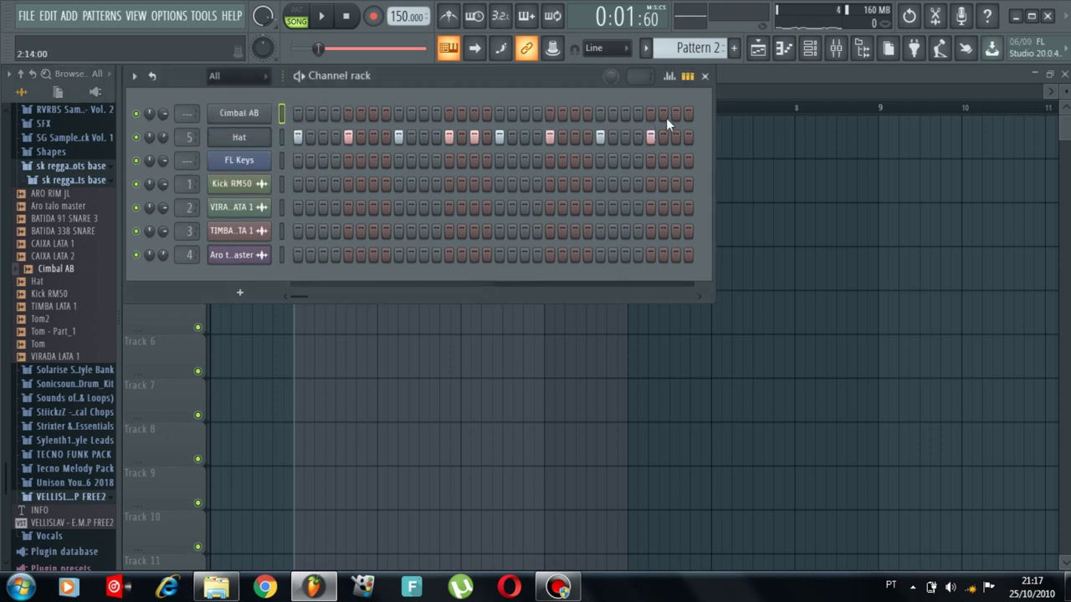
pyautogui.click(246, 117)
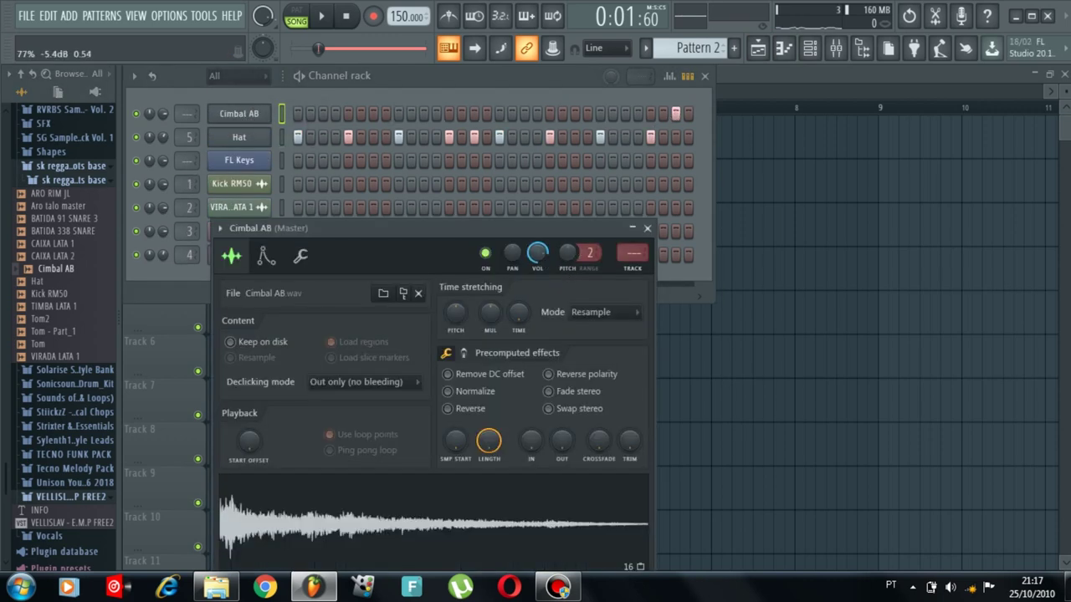
# Step: Play the loop with the Cimbal AB hit and return to the playlist arrangement
pyautogui.press('space')
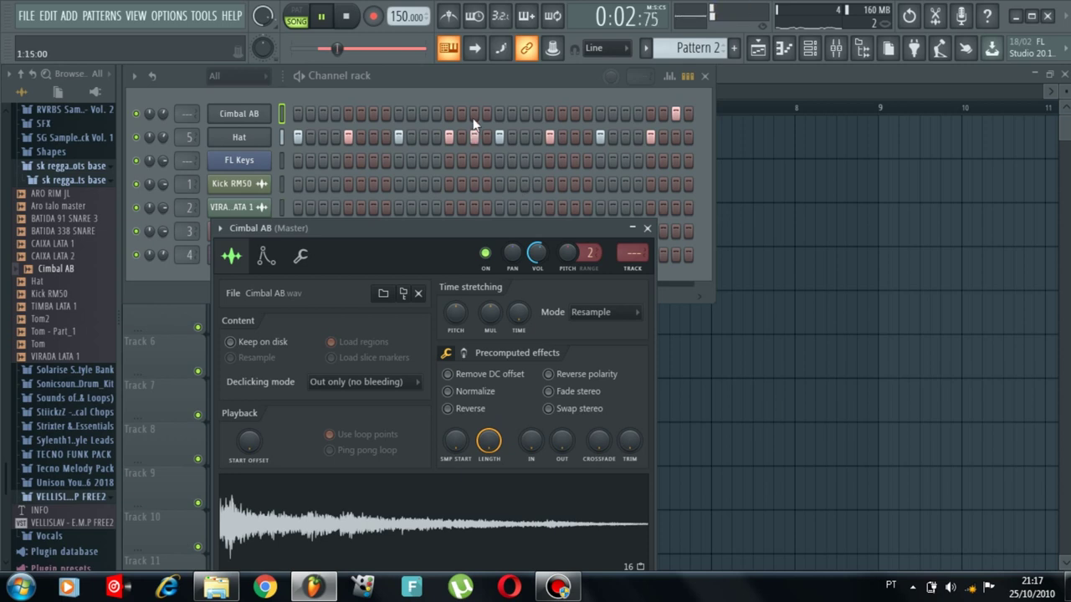
pyautogui.click(483, 82)
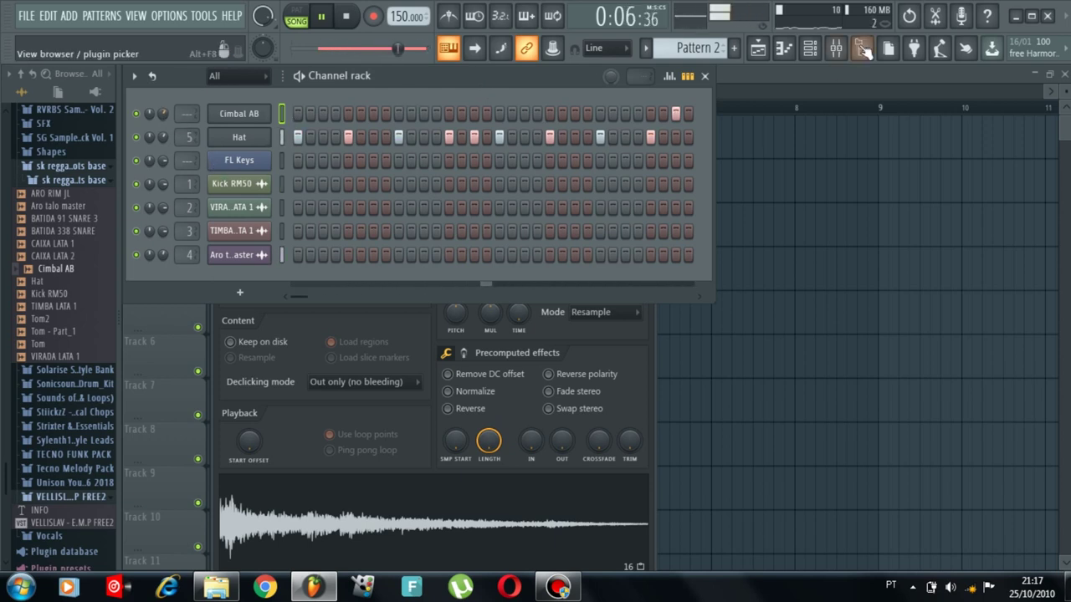
pyautogui.click(758, 48)
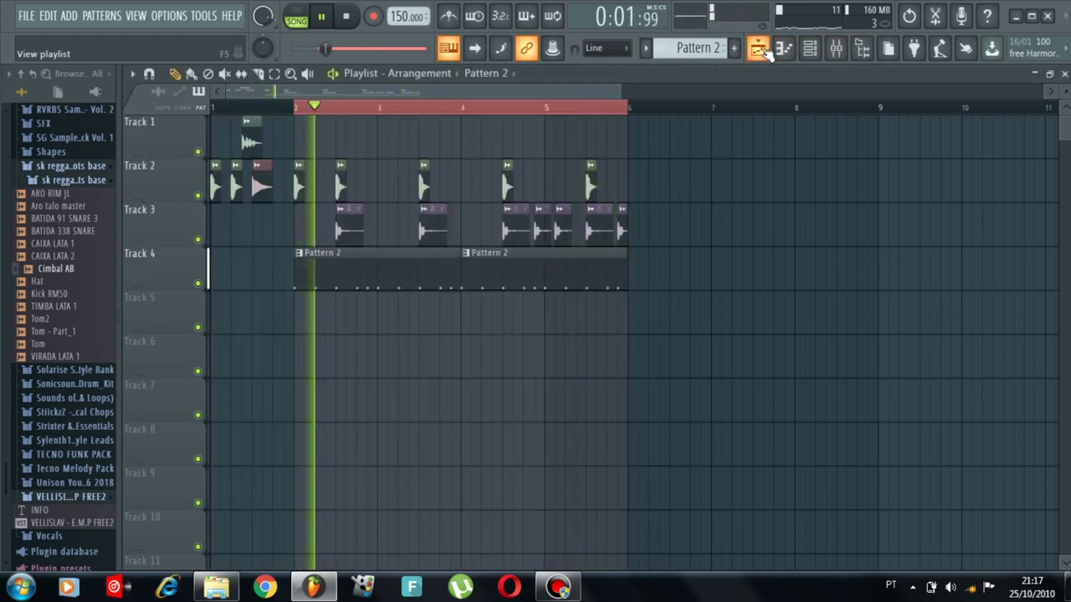
# Step: Stop playback and move both Pattern 2 clips from Track 4 down to Track 5
pyautogui.click(755, 177)
pyautogui.rightClick(756, 177)
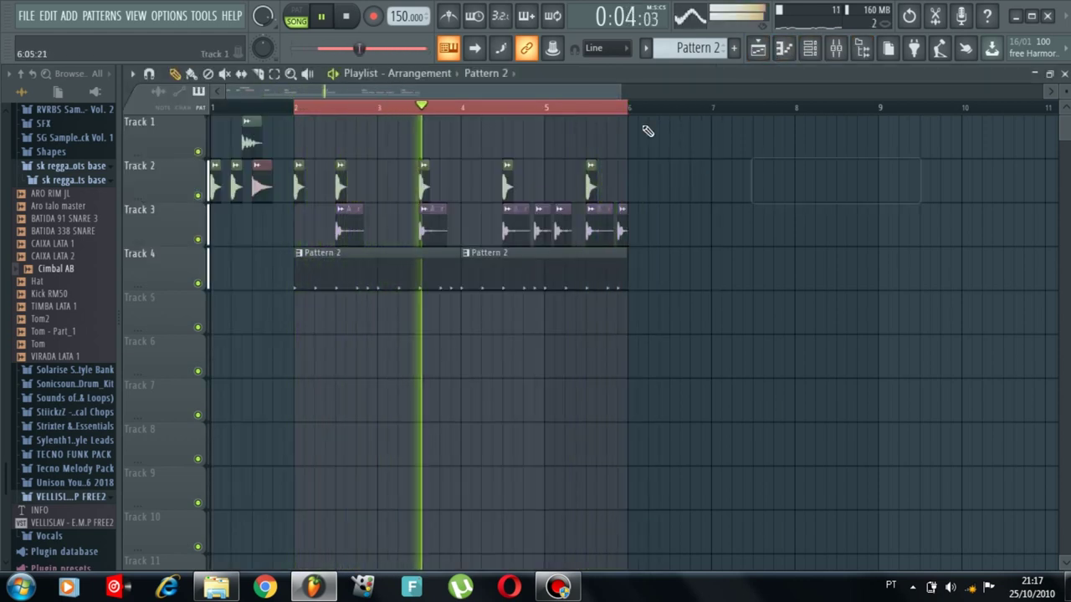
pyautogui.moveTo(626, 93); pyautogui.dragTo(545, 90)
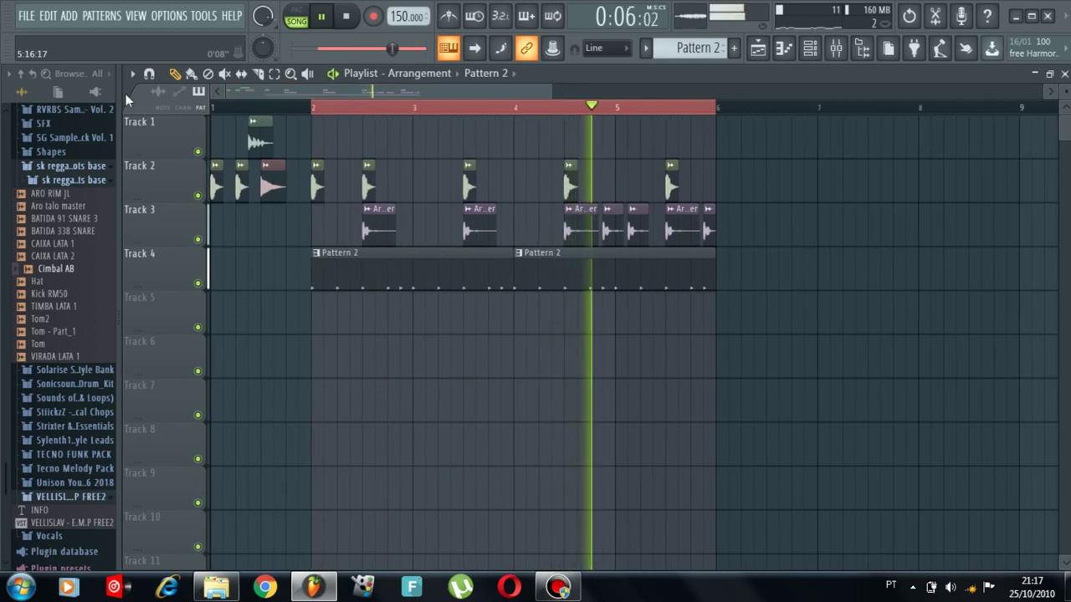
pyautogui.press('space')
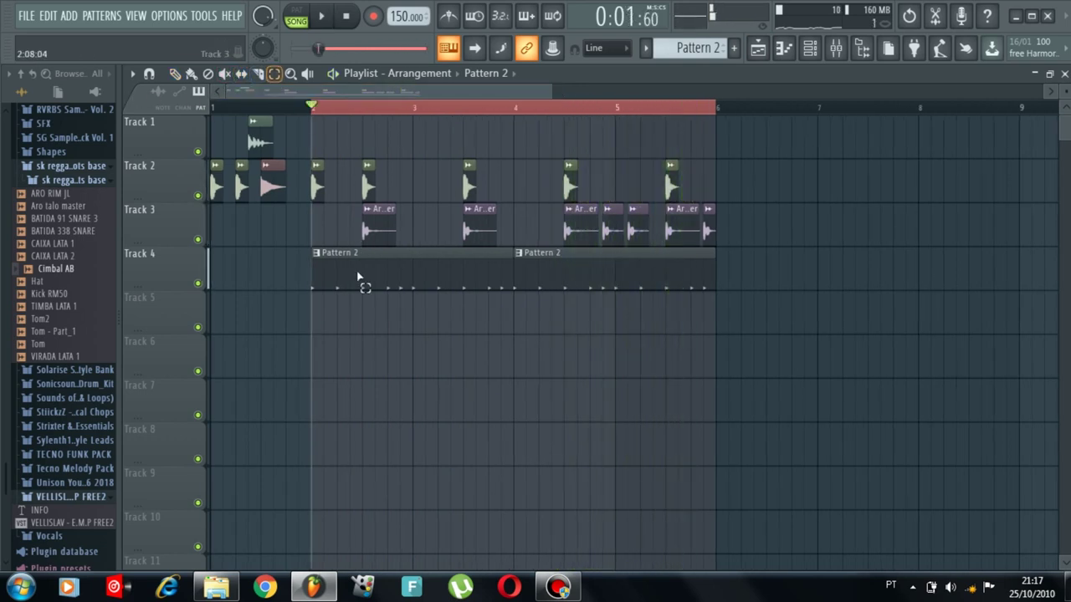
pyautogui.click(366, 283)
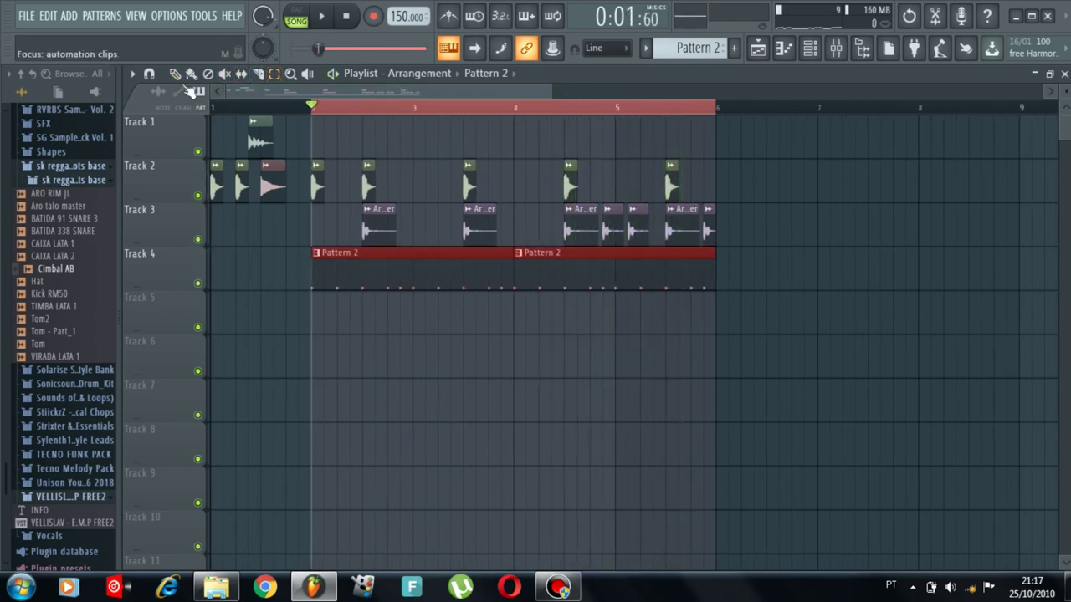
pyautogui.moveTo(368, 276); pyautogui.dragTo(370, 322)
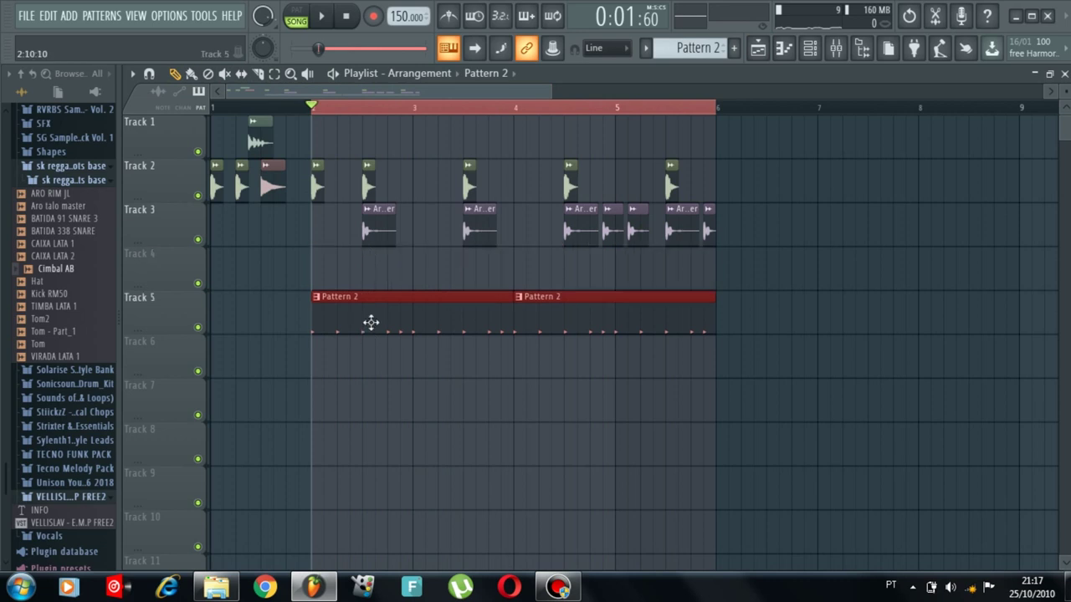
pyautogui.click(748, 278)
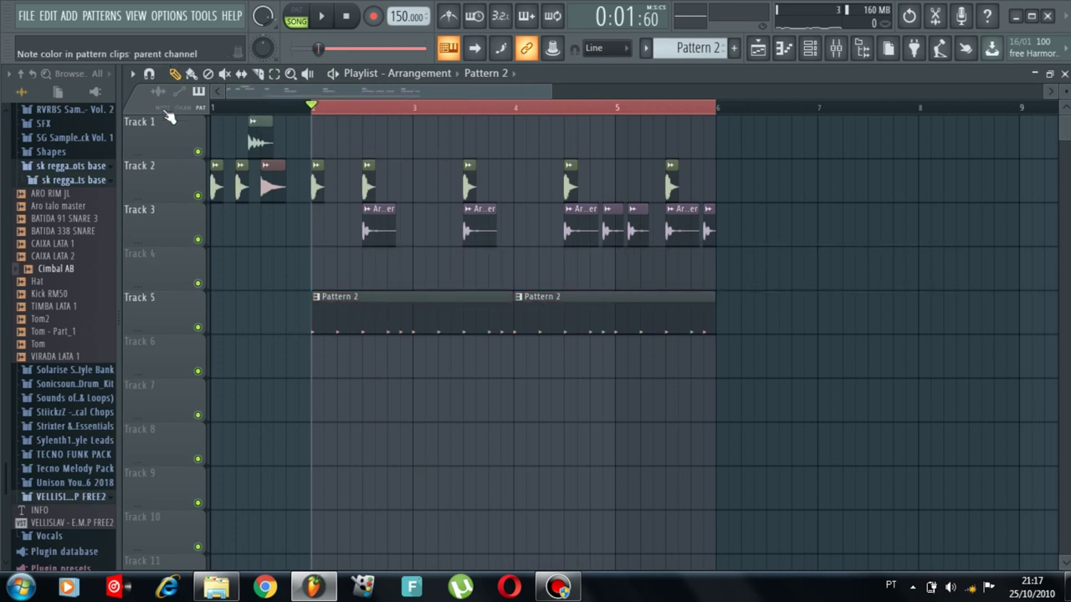
# Step: Preview the TIMBA LATA 1, Tom - Part_1 and Tom samples, and collapse the sk reggae roots base pack
pyautogui.click(50, 194)
pyautogui.click(63, 306)
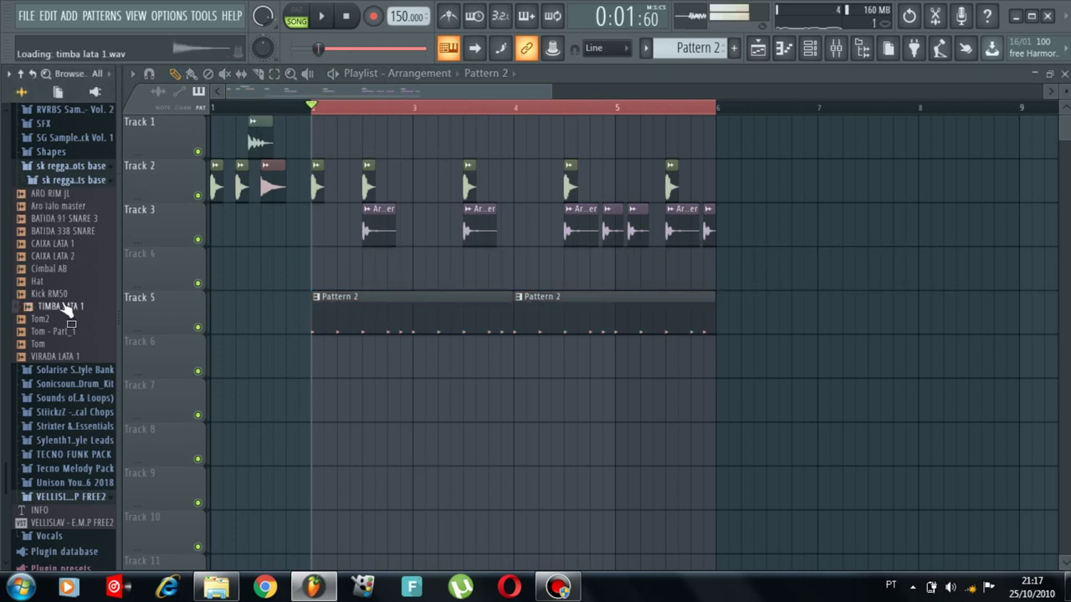
pyautogui.click(50, 331)
pyautogui.click(41, 344)
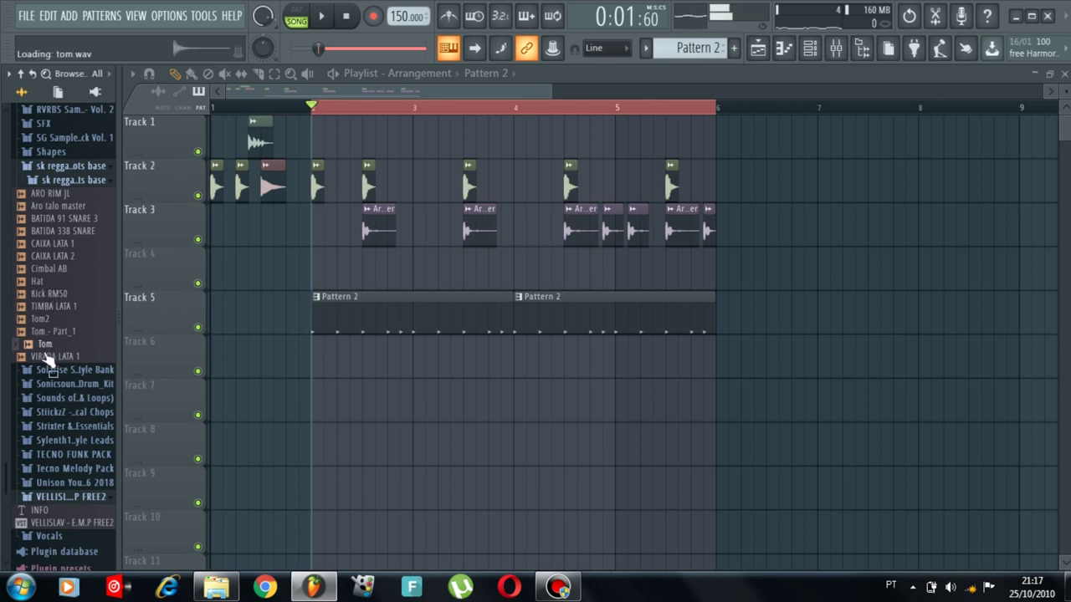
pyautogui.click(75, 167)
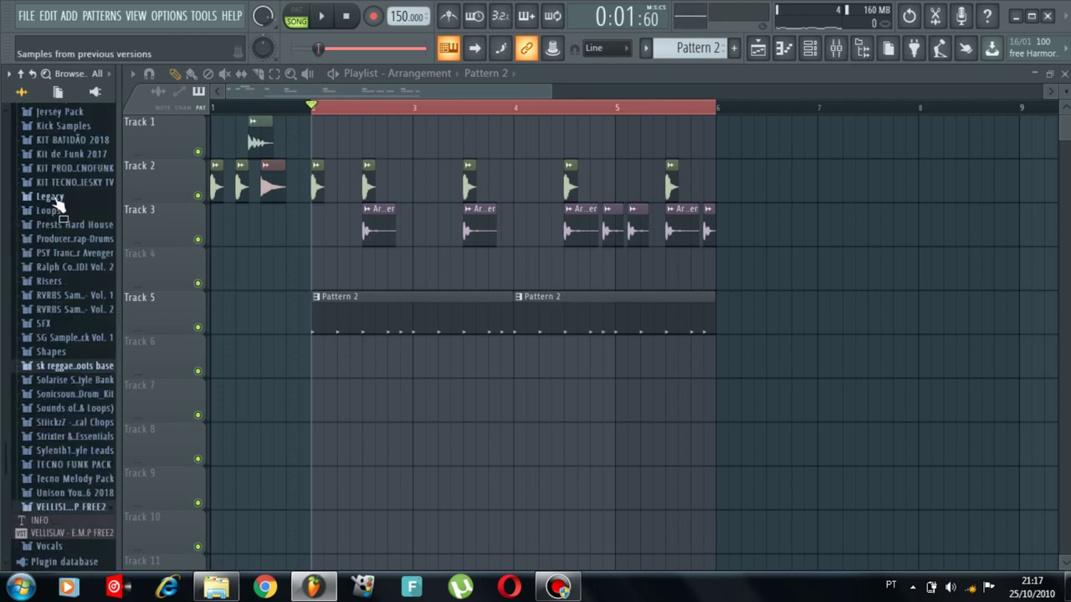
# Step: Open the (BCM) BATERIA 6 pack and preview its ARO samples
pyautogui.scroll(10, 42, 238)
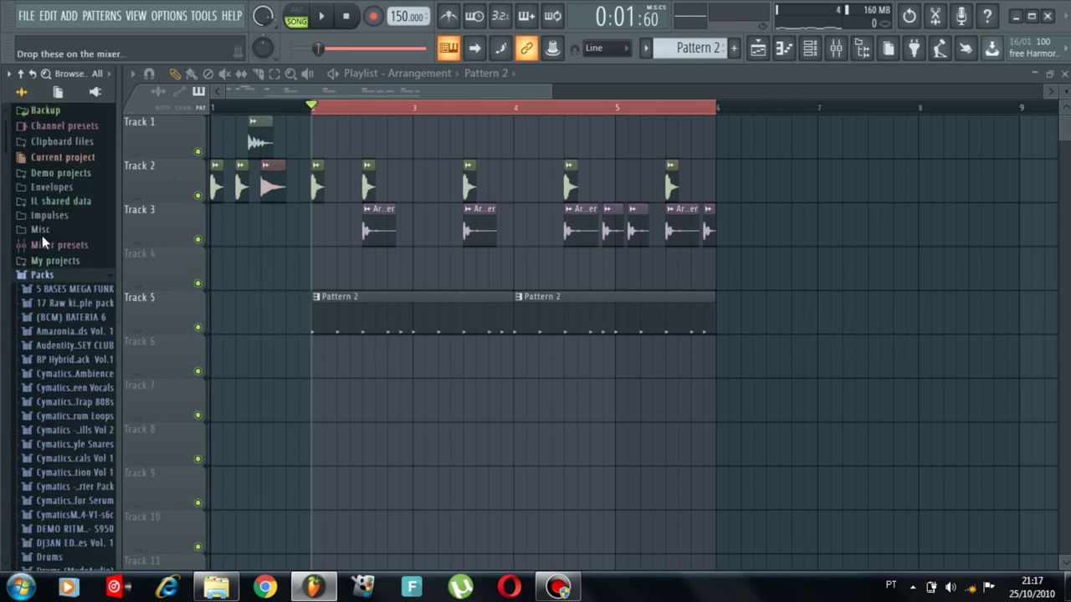
pyautogui.scroll(-5, 41, 238)
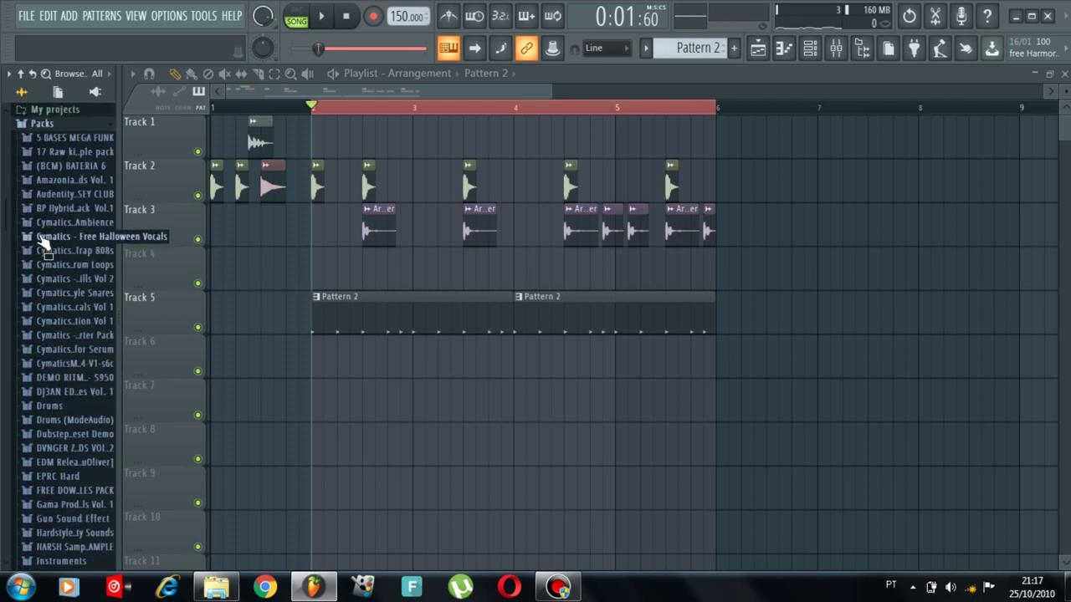
pyautogui.click(63, 167)
pyautogui.click(47, 138)
pyautogui.click(44, 125)
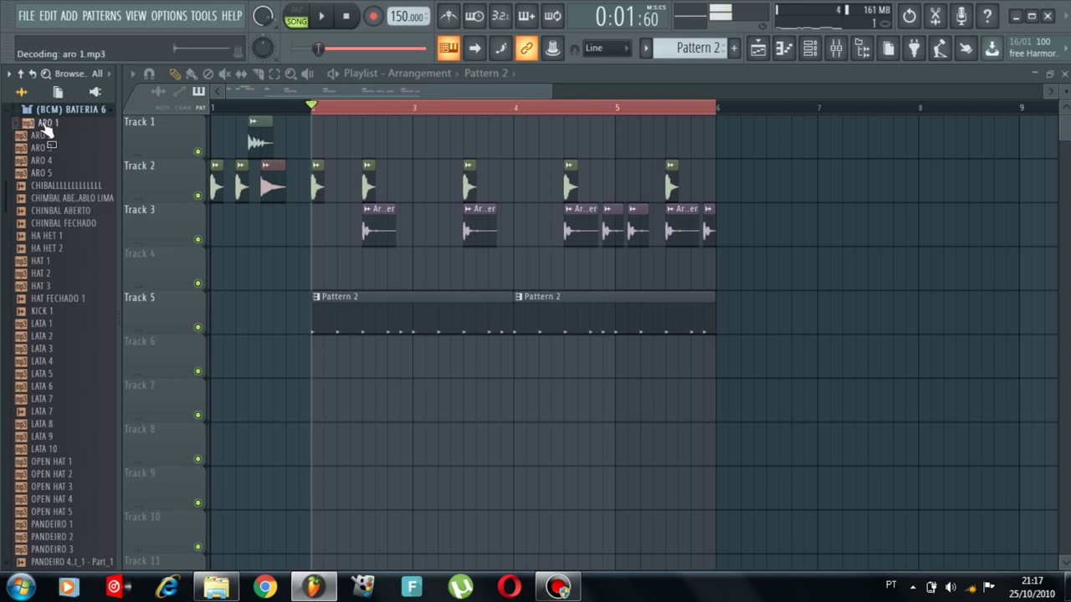
pyautogui.click(52, 150)
pyautogui.click(45, 163)
pyautogui.click(42, 172)
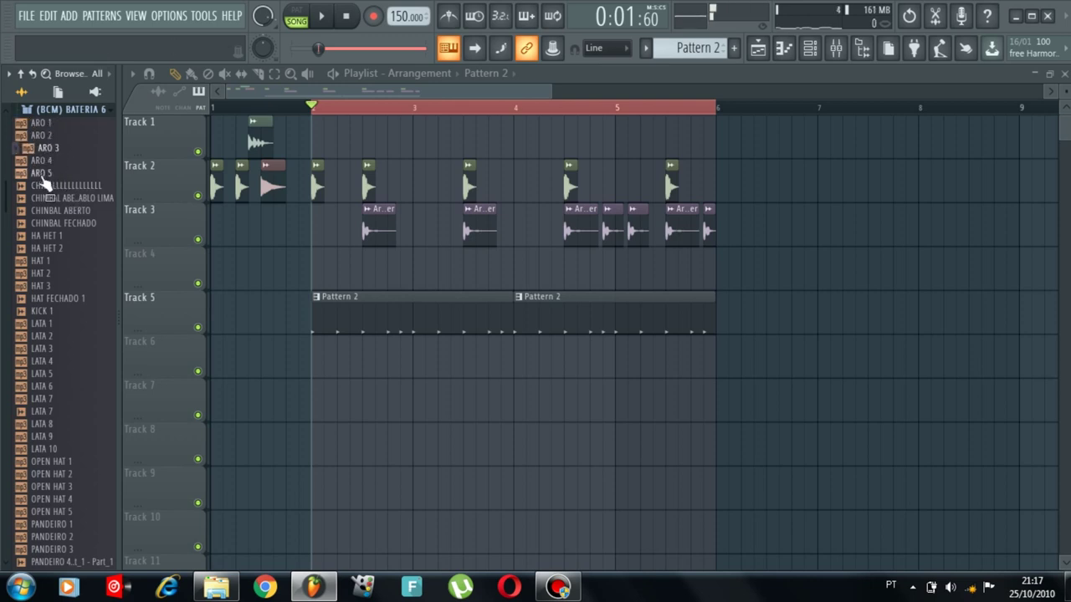
# Step: Place ARO 3 on Track 4 at bar 2 step 9 and, with snapping off, slip its audio to remove the leading silence
pyautogui.moveTo(46, 155); pyautogui.dragTo(364, 262)
pyautogui.moveTo(377, 94); pyautogui.dragTo(430, 98)
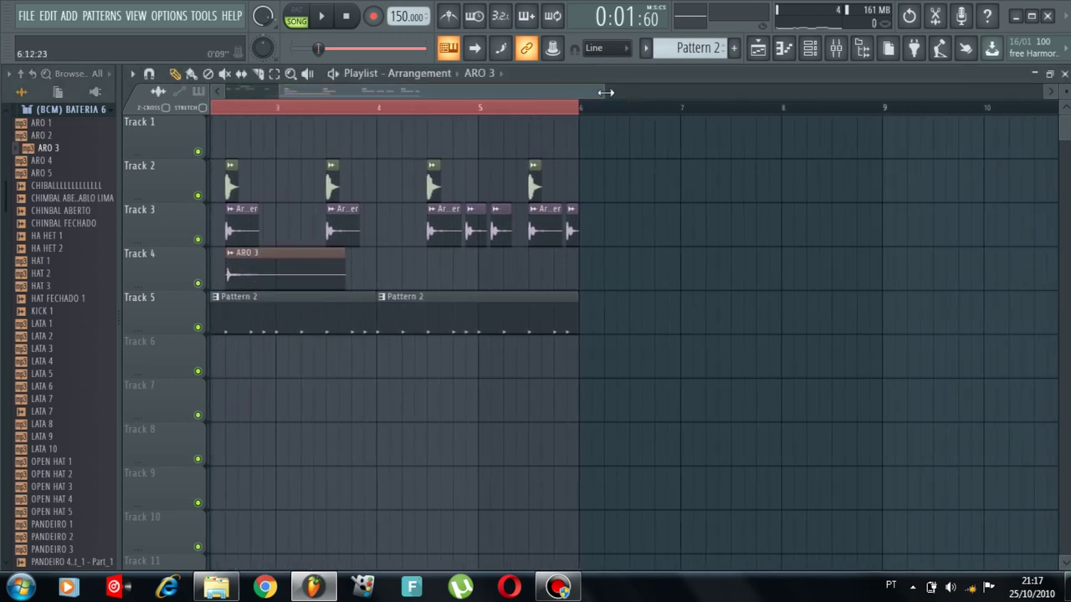
pyautogui.moveTo(606, 92); pyautogui.dragTo(289, 110)
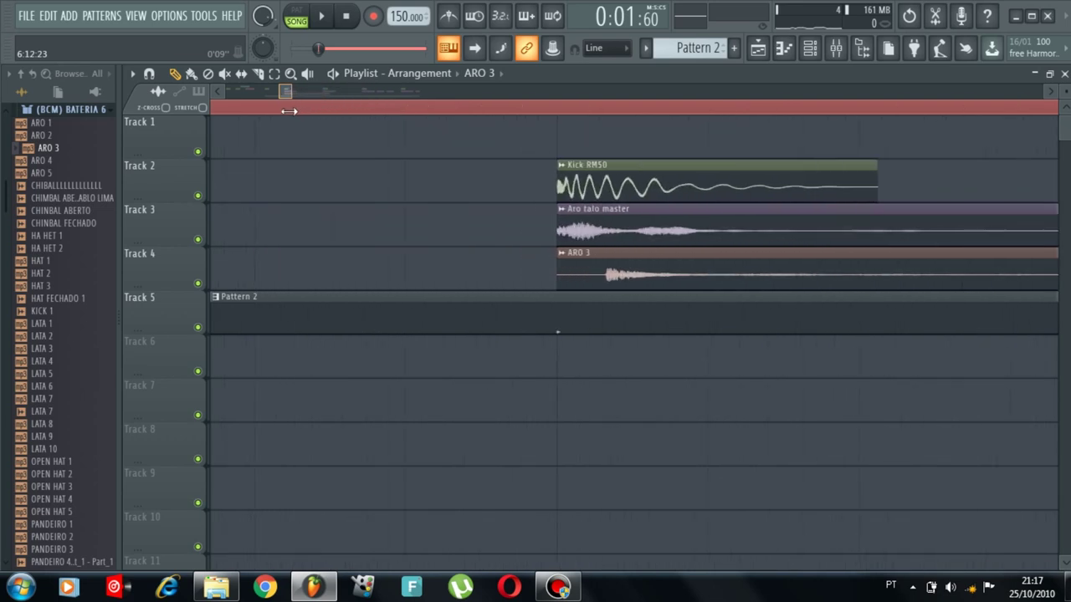
pyautogui.click(610, 47)
pyautogui.click(599, 100)
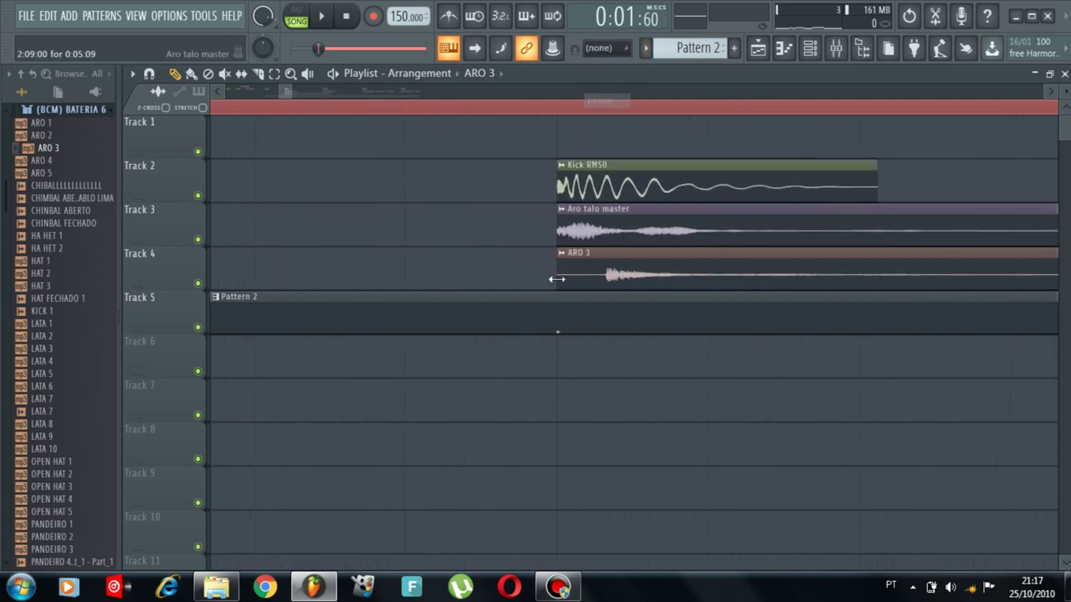
pyautogui.moveTo(557, 280)
pyautogui.mouseDown()
pyautogui.moveTo(600, 290)
pyautogui.moveTo(572, 277)
pyautogui.mouseUp()
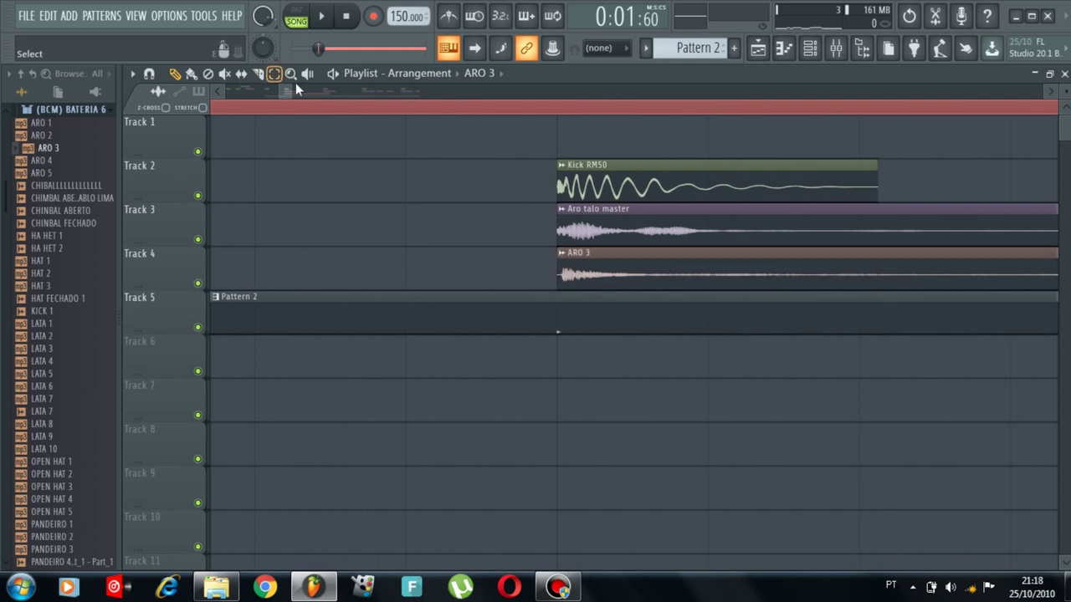
# Step: Restore Line snapping, slice the ARO 3 clip at bar 3 and delete the remainder
pyautogui.moveTo(292, 91)
pyautogui.mouseDown()
pyautogui.moveTo(536, 94)
pyautogui.moveTo(177, 90)
pyautogui.mouseUp()
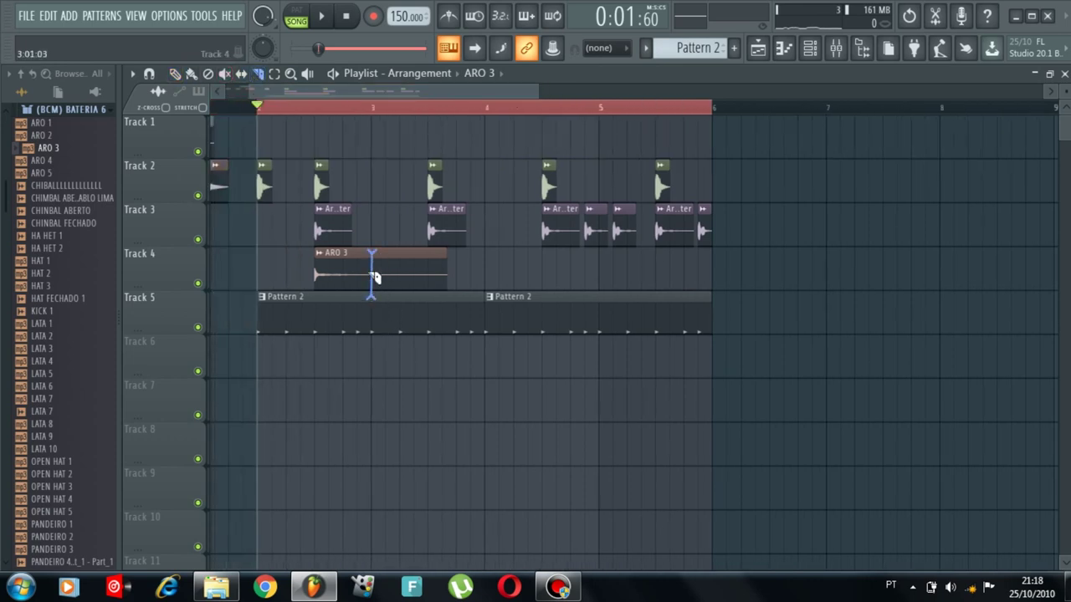
pyautogui.click(616, 52)
pyautogui.click(601, 64)
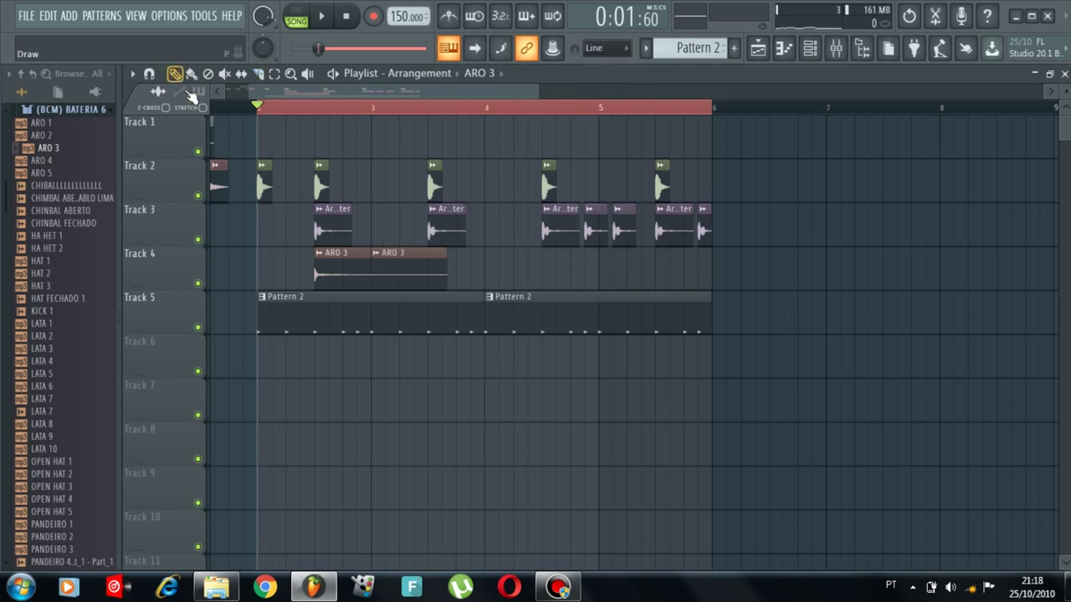
pyautogui.rightClick(422, 274)
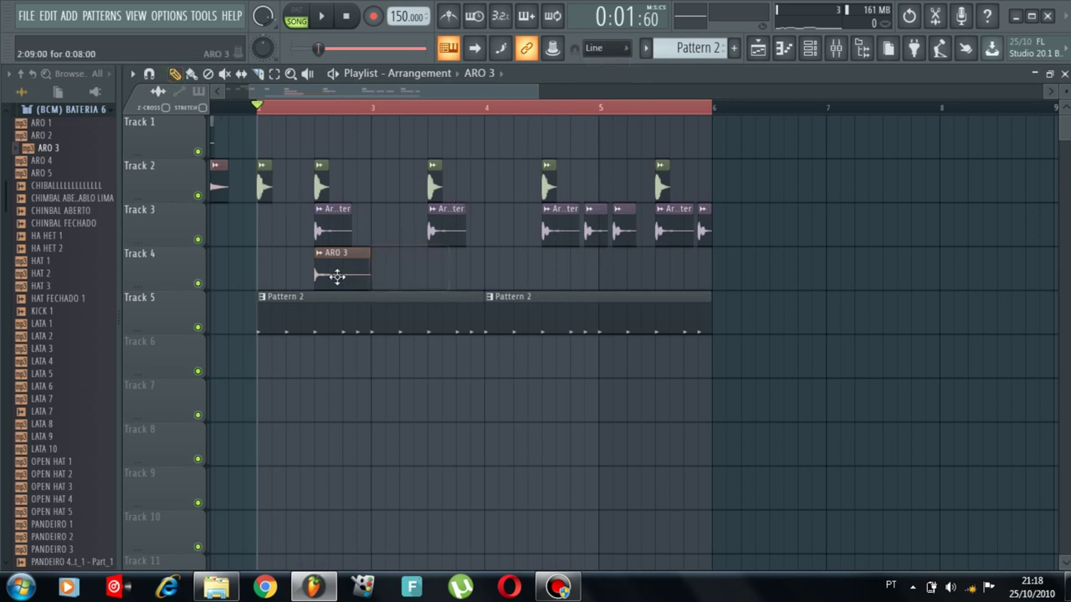
# Step: Place ARO 3 copies on Track 4 at step 9 of bars 3, 4 and 5, shortening the last two to 6 steps
pyautogui.click(431, 281)
pyautogui.click(574, 272)
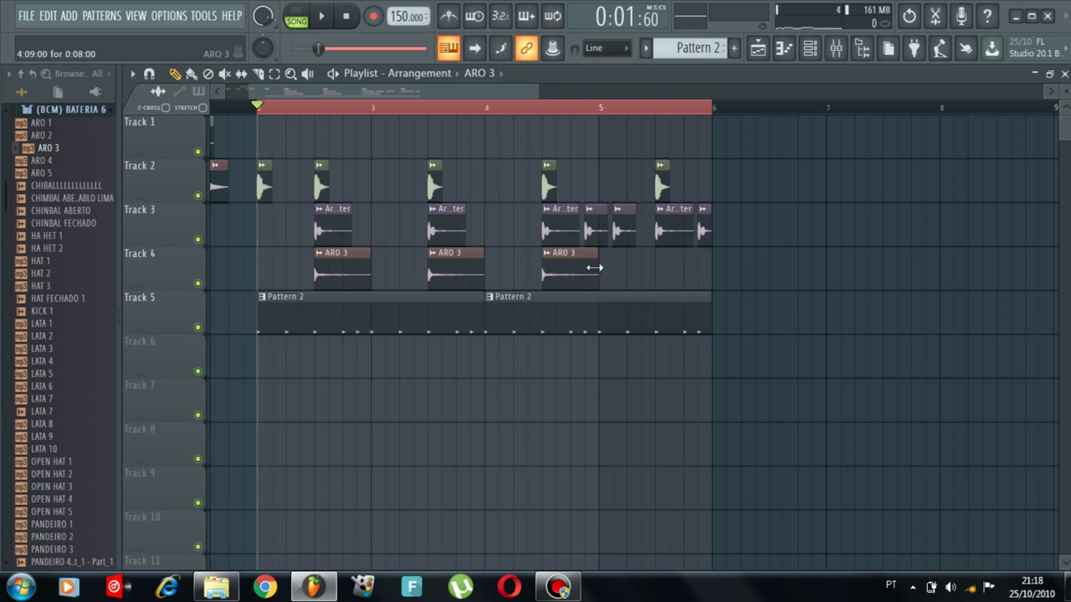
pyautogui.click(660, 277)
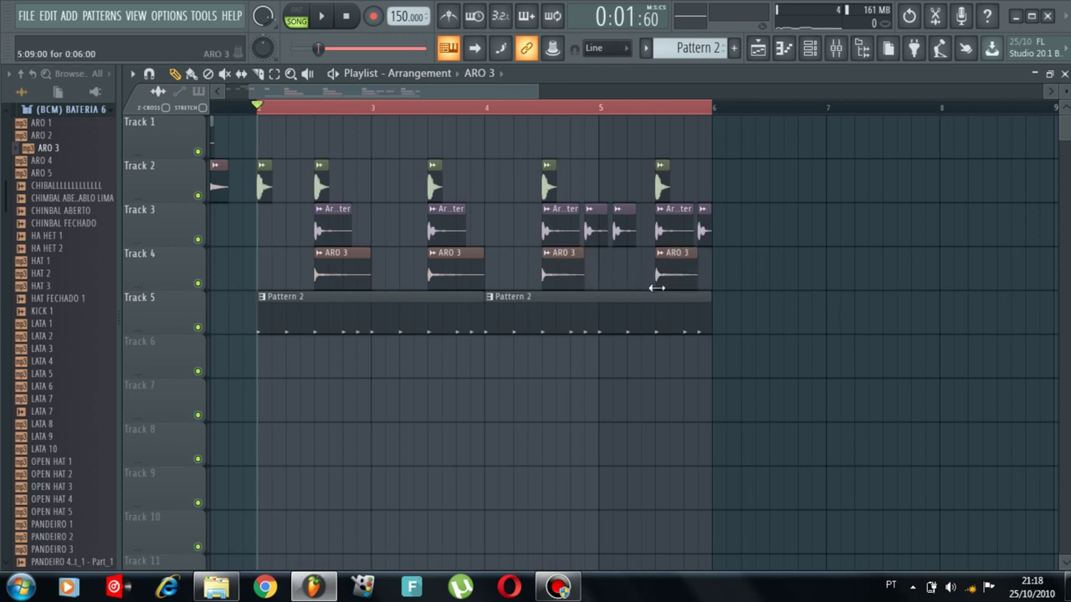
# Step: Lower the ARO 3 channel's volume, route it to mixer track 4 and play the loop
pyautogui.doubleClick(341, 231)
pyautogui.click(684, 281)
pyautogui.doubleClick(683, 281)
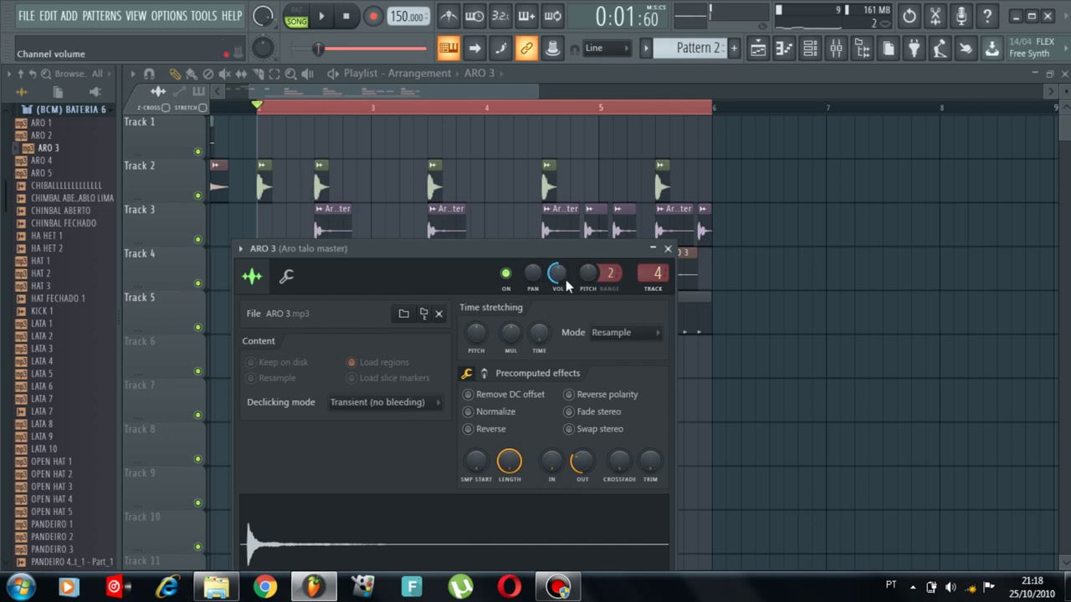
pyautogui.press('space')
pyautogui.click(433, 91)
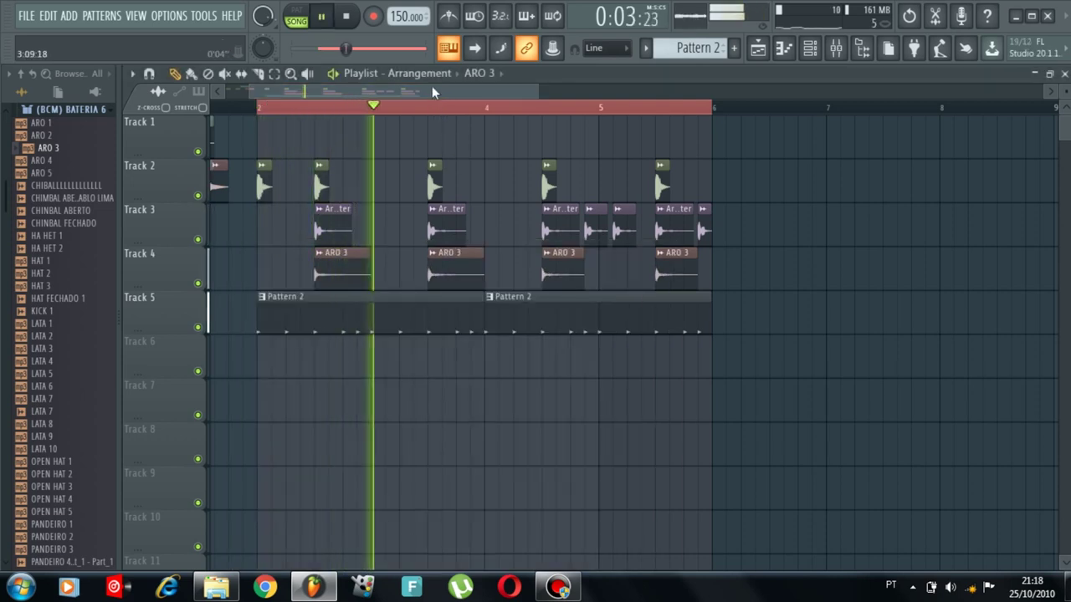
# Step: Stop playback and move both Pattern 2 clips from Track 5 down to Track 6
pyautogui.press('space')
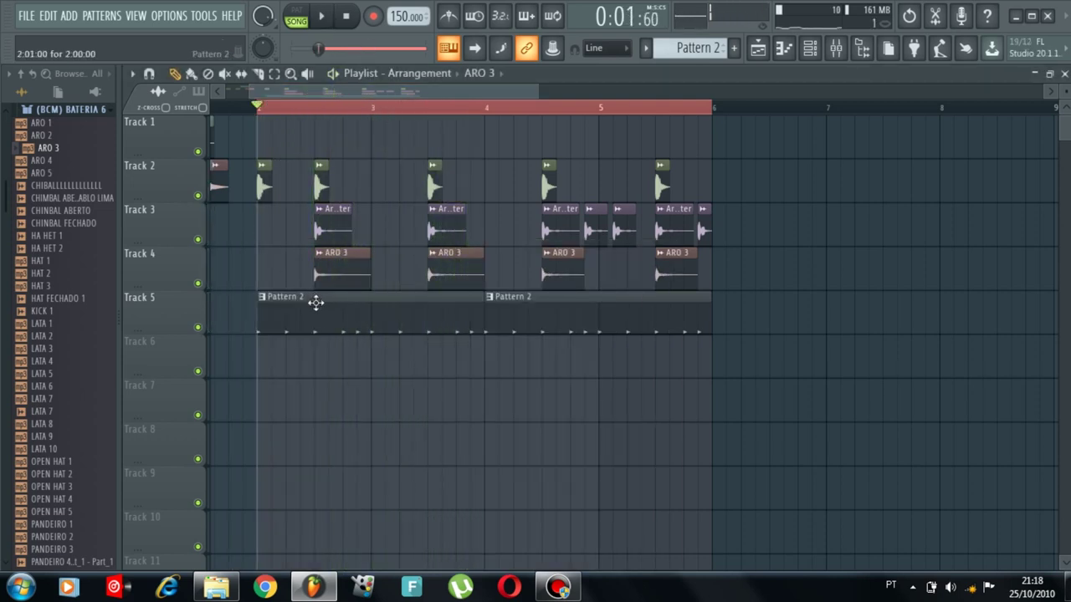
pyautogui.moveTo(316, 302); pyautogui.dragTo(318, 349)
pyautogui.moveTo(541, 320); pyautogui.dragTo(537, 373)
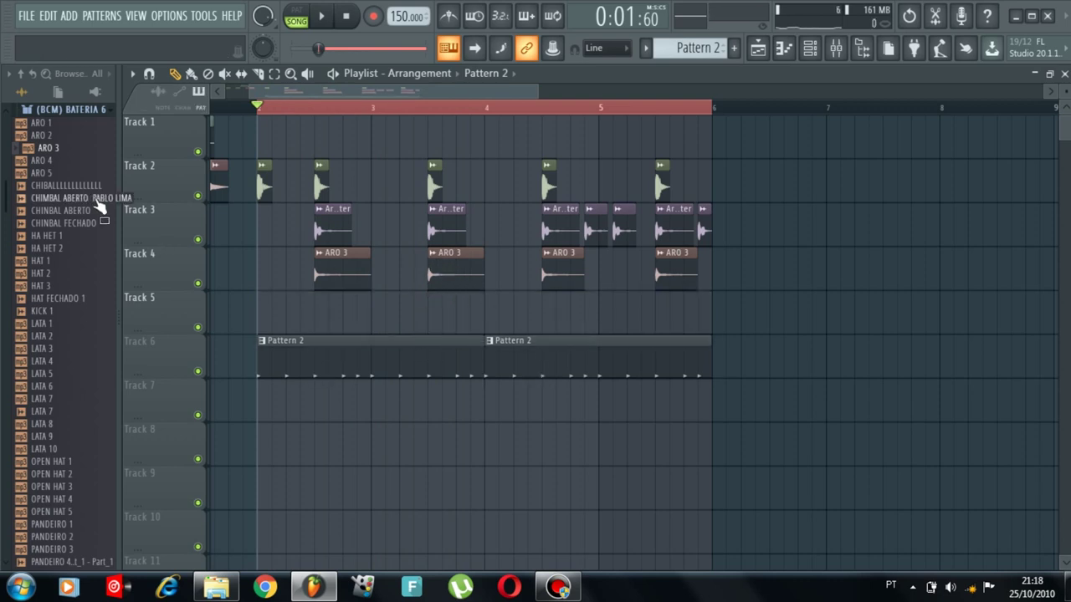
# Step: Browse the DVNGER ZOUNDS VOL.2 pack's Rawtrap Hard Psy folder and preview samples, including BellPerc
pyautogui.click(42, 148)
pyautogui.scroll(3, 59, 203)
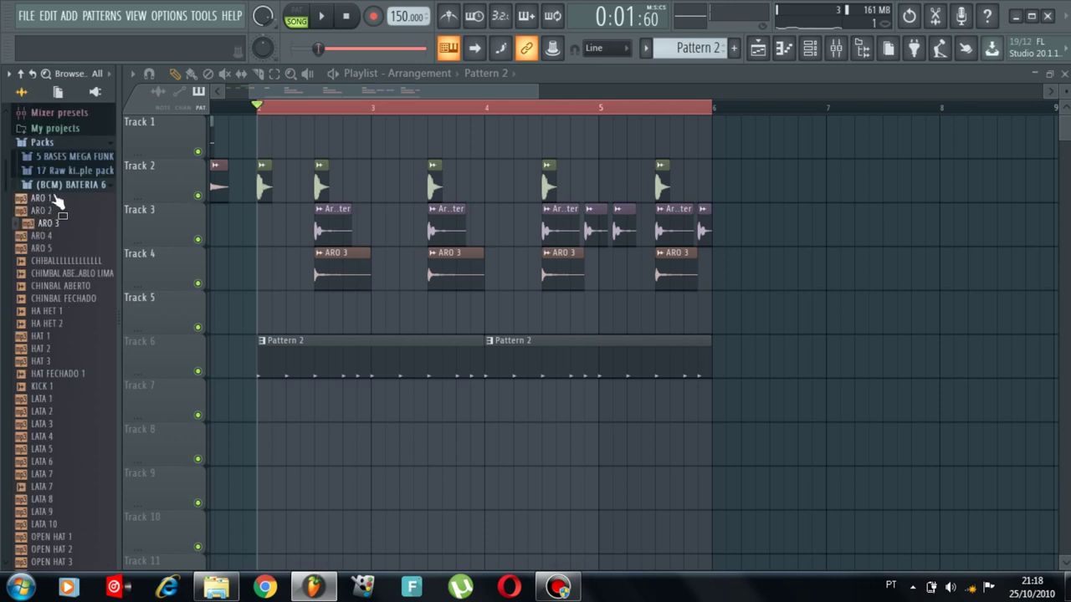
pyautogui.click(59, 185)
pyautogui.scroll(-5, 50, 292)
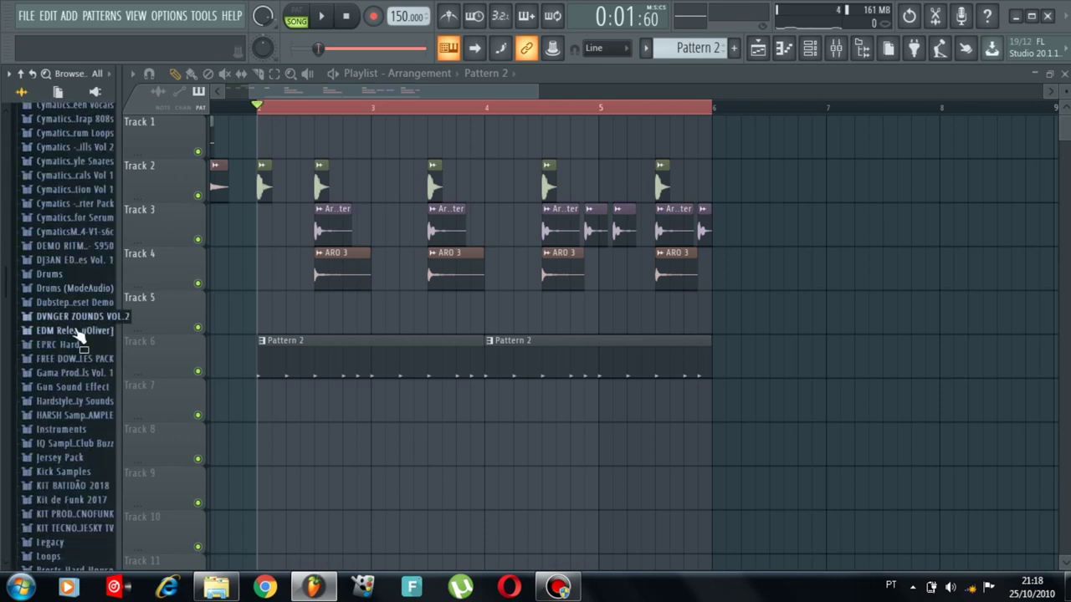
pyautogui.click(67, 316)
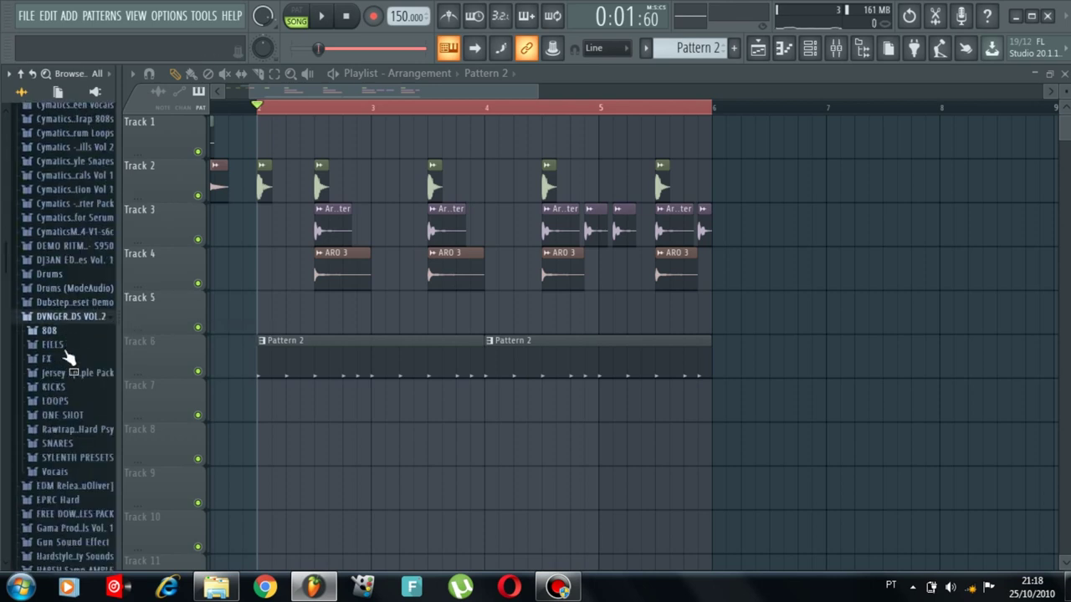
pyautogui.click(80, 460)
pyautogui.click(77, 413)
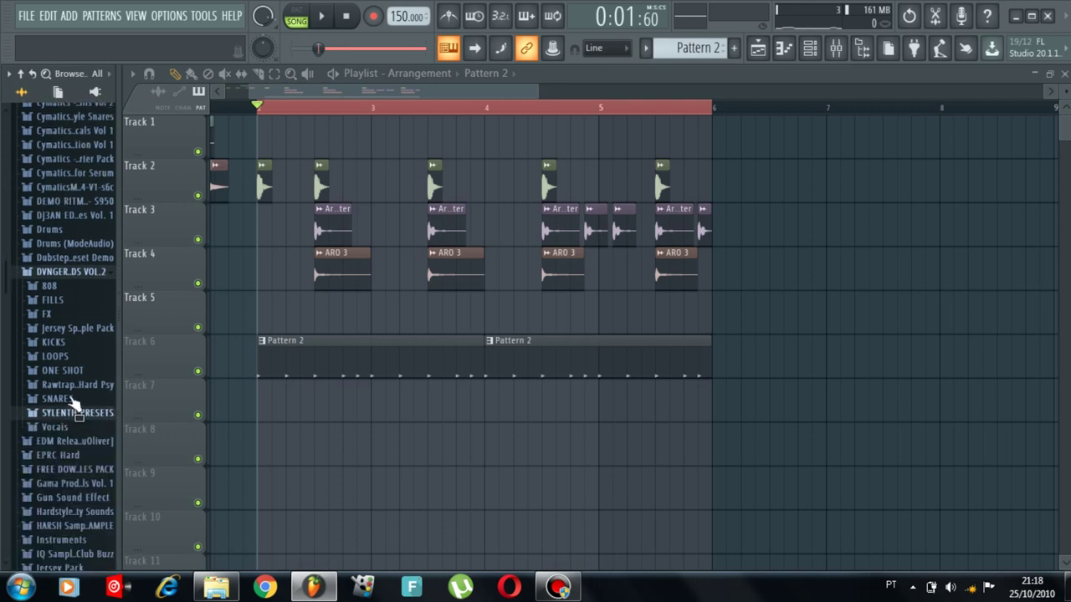
pyautogui.click(77, 385)
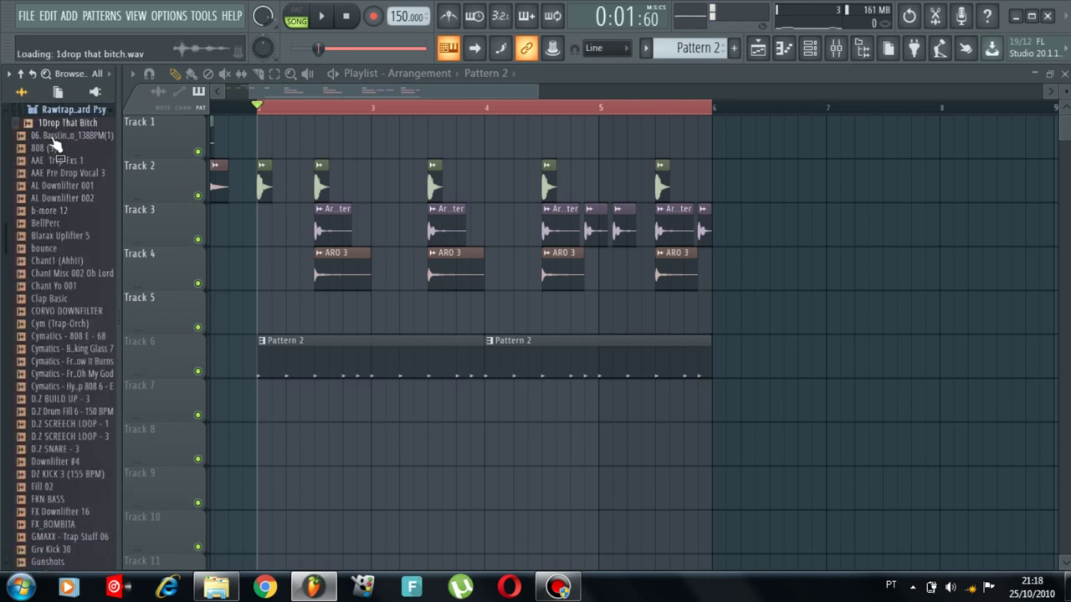
pyautogui.click(52, 223)
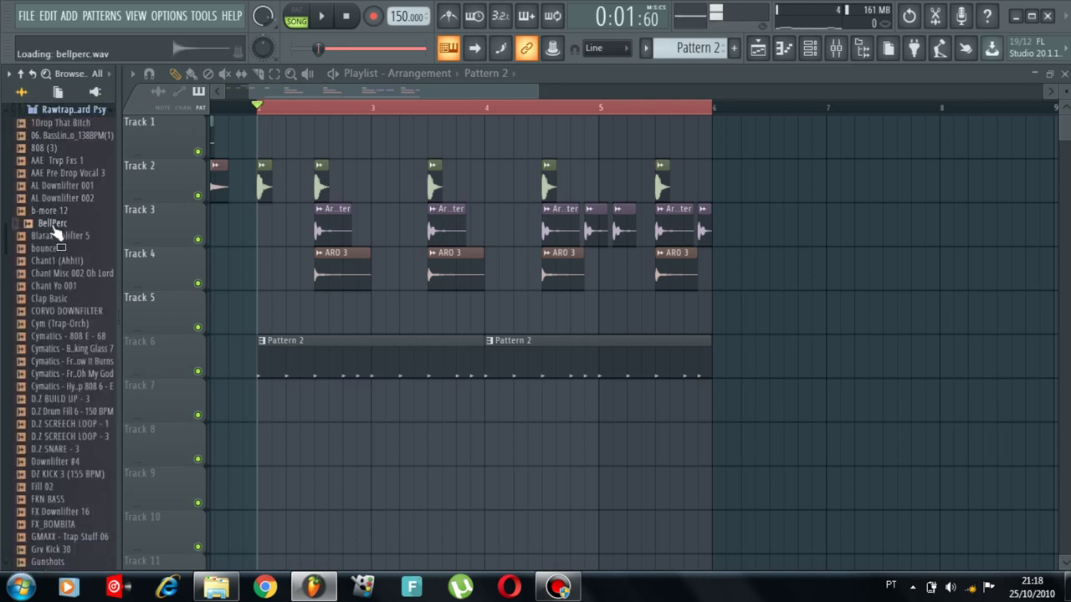
# Step: Place BellPerc clips on Track 5 at step 9 of bars 2 through 5, cutting the first clip at bar 3
pyautogui.moveTo(52, 228); pyautogui.dragTo(340, 321)
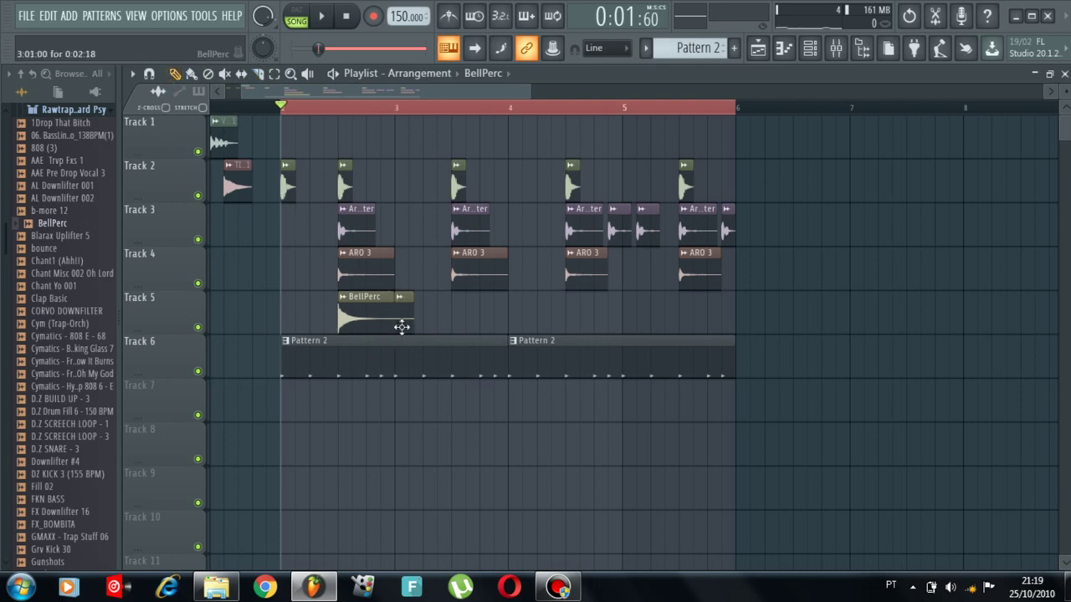
pyautogui.click(452, 328)
pyautogui.click(569, 330)
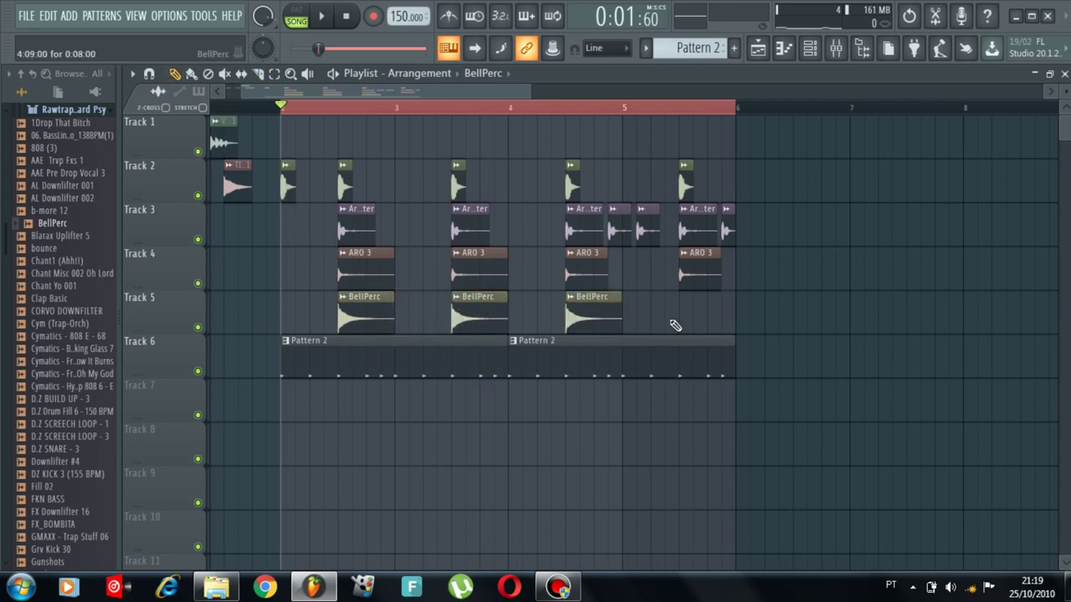
pyautogui.click(681, 326)
# Step: Give the BellPerc sample a longer fade-out and route it to mixer track 6 with the fader at 64% (-8.8 dB)
pyautogui.doubleClick(690, 320)
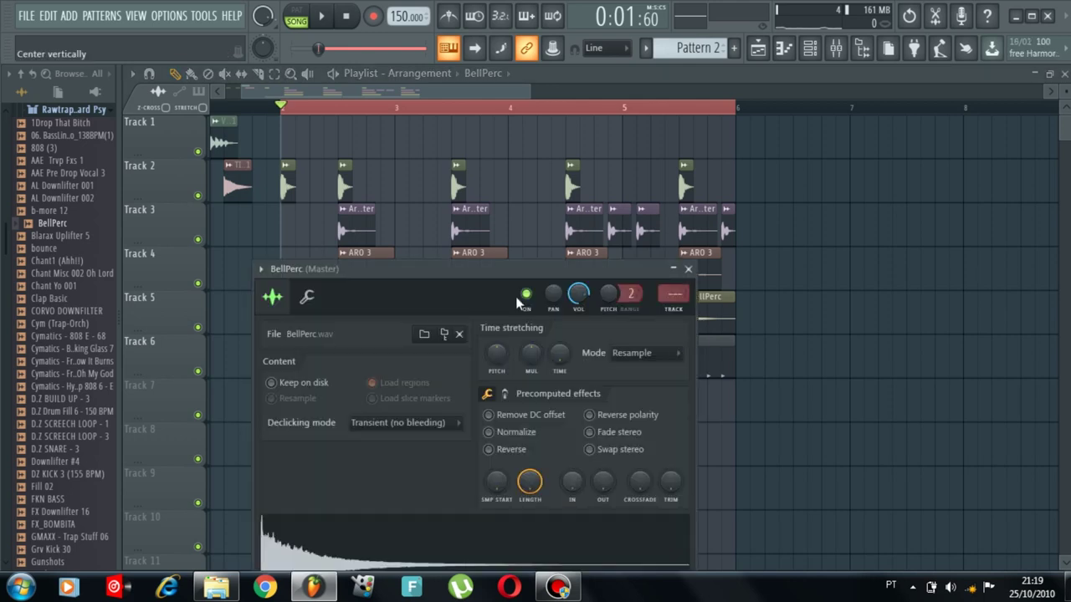
pyautogui.moveTo(509, 271); pyautogui.dragTo(506, 140)
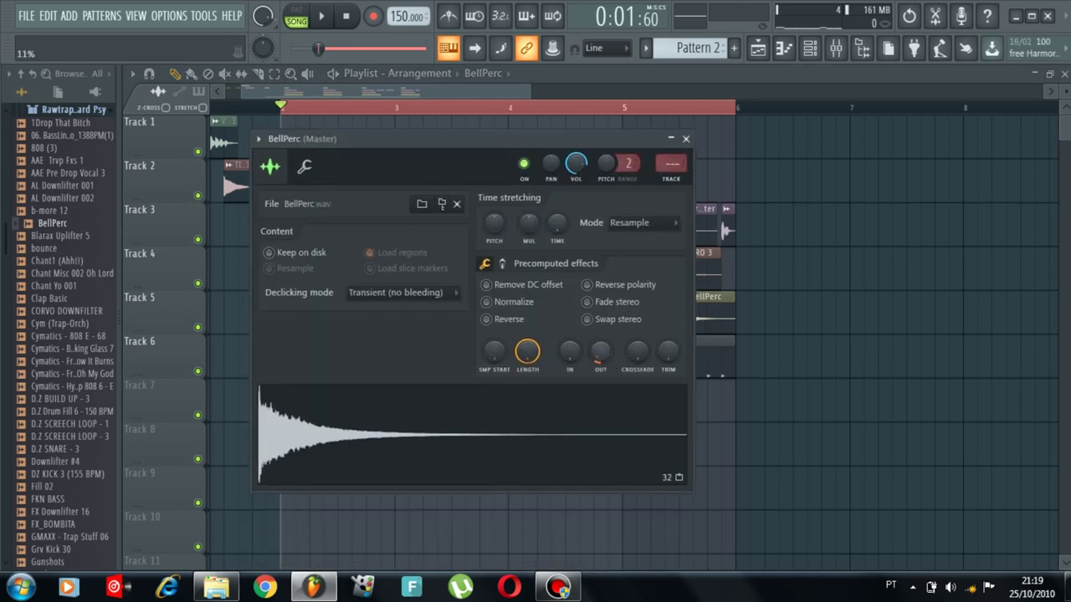
pyautogui.moveTo(602, 353); pyautogui.dragTo(602, 302)
pyautogui.click(508, 406)
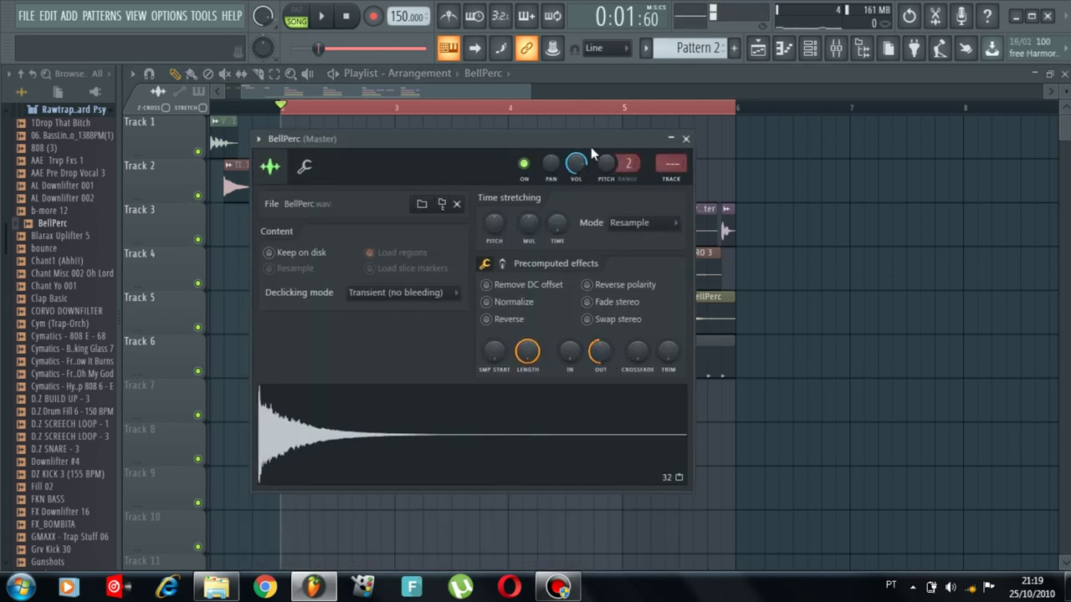
pyautogui.press('F9')
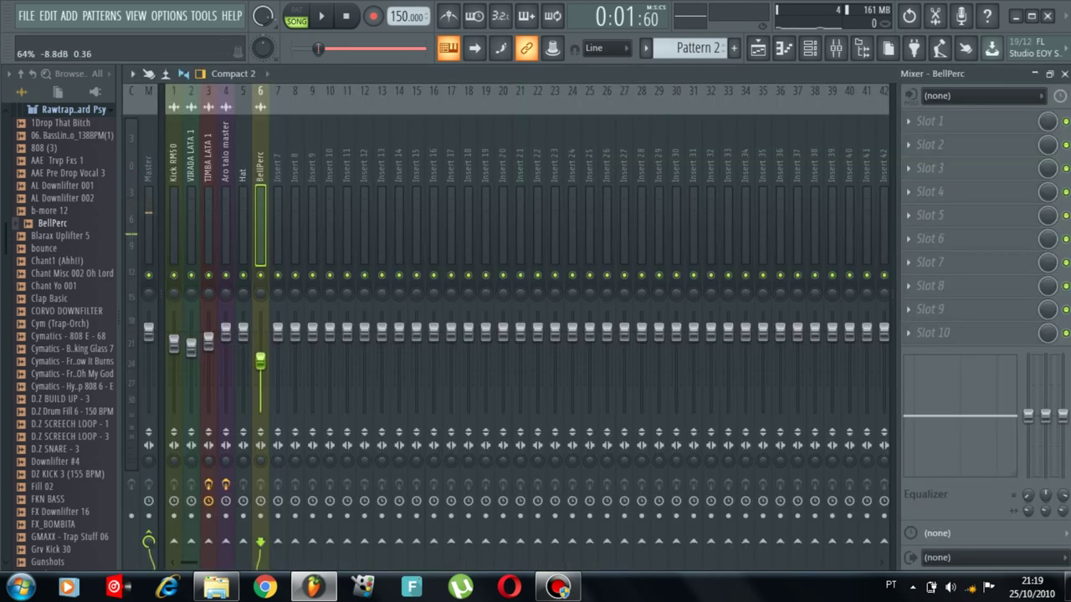
pyautogui.click(757, 48)
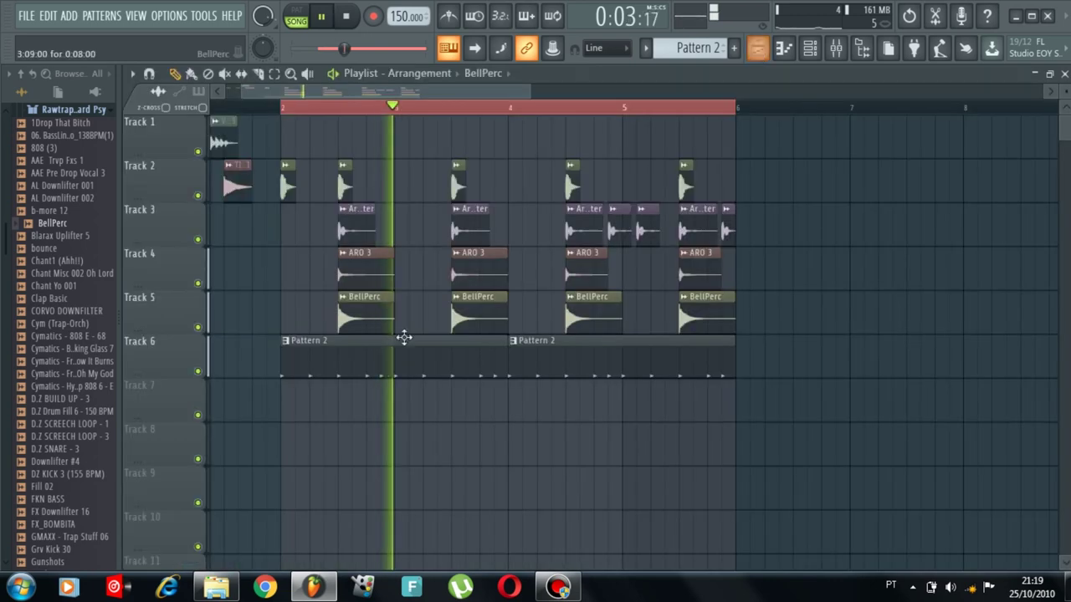
# Step: Play the four-bar loop to check the mix and reduce the height of the playlist tracks
pyautogui.press('space')
pyautogui.press('space')
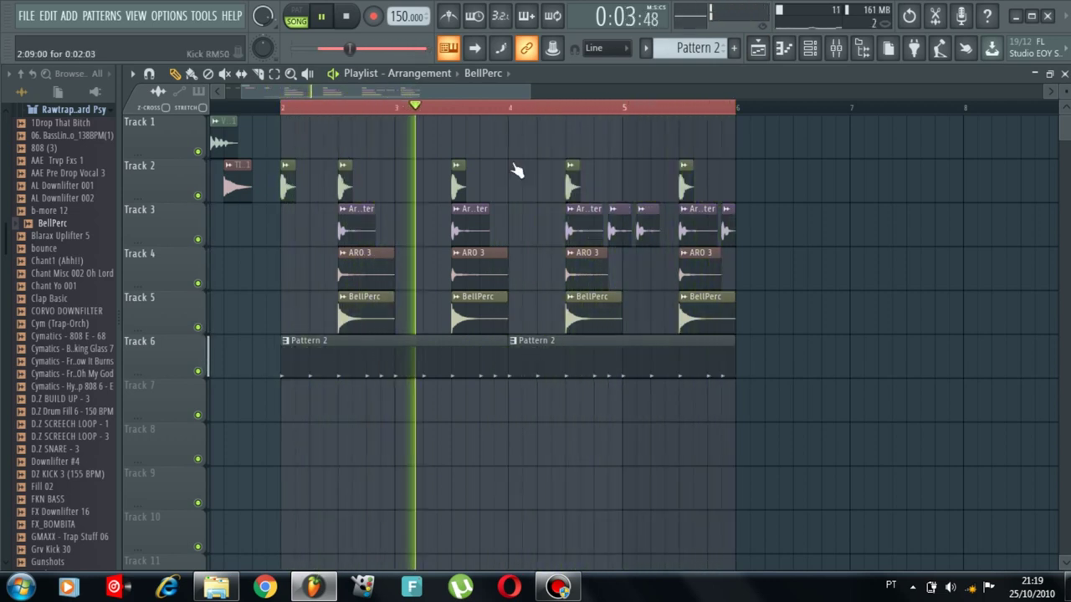
pyautogui.moveTo(1066, 106); pyautogui.dragTo(1065, 116)
pyautogui.press('space')
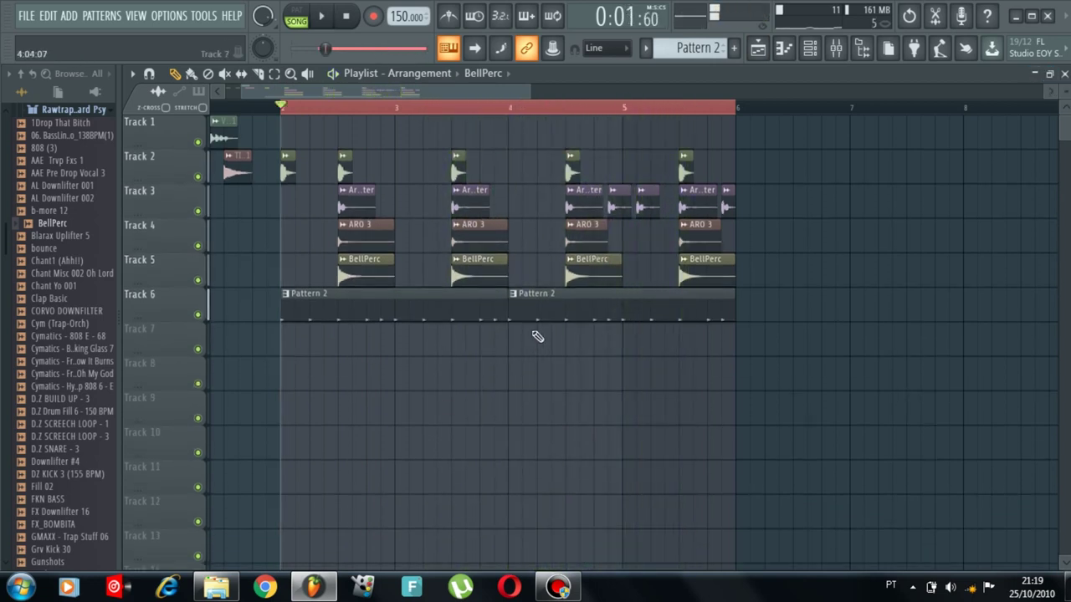
# Step: Display all channels in the channel rack, play Pattern 2 and adjust the Hat sample's fade-out
pyautogui.click(817, 56)
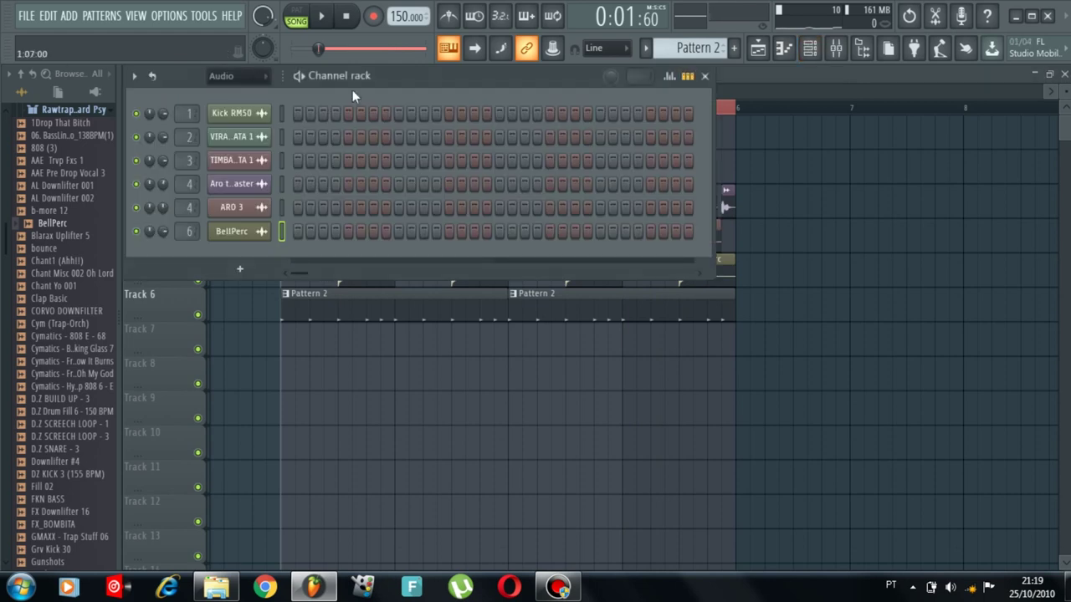
pyautogui.click(299, 79)
pyautogui.click(244, 79)
pyautogui.click(237, 93)
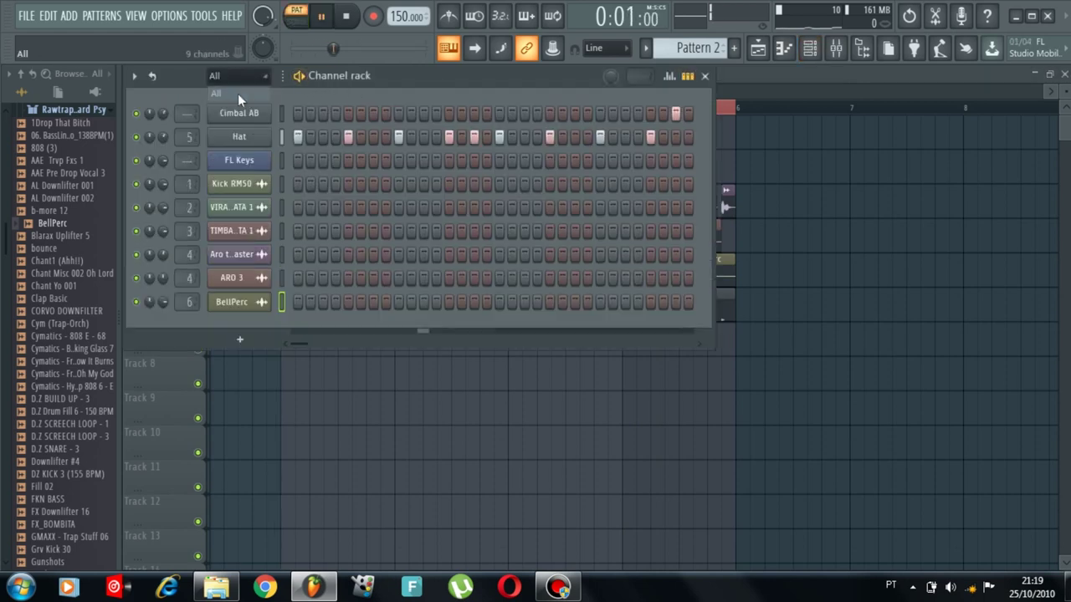
pyautogui.click(243, 138)
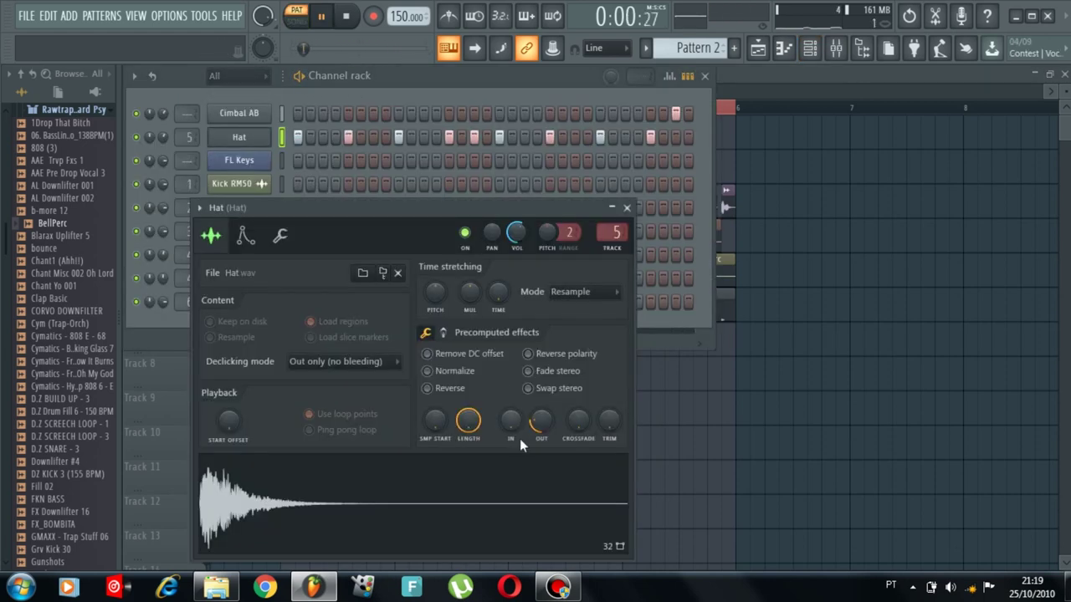
pyautogui.moveTo(545, 426); pyautogui.dragTo(545, 424)
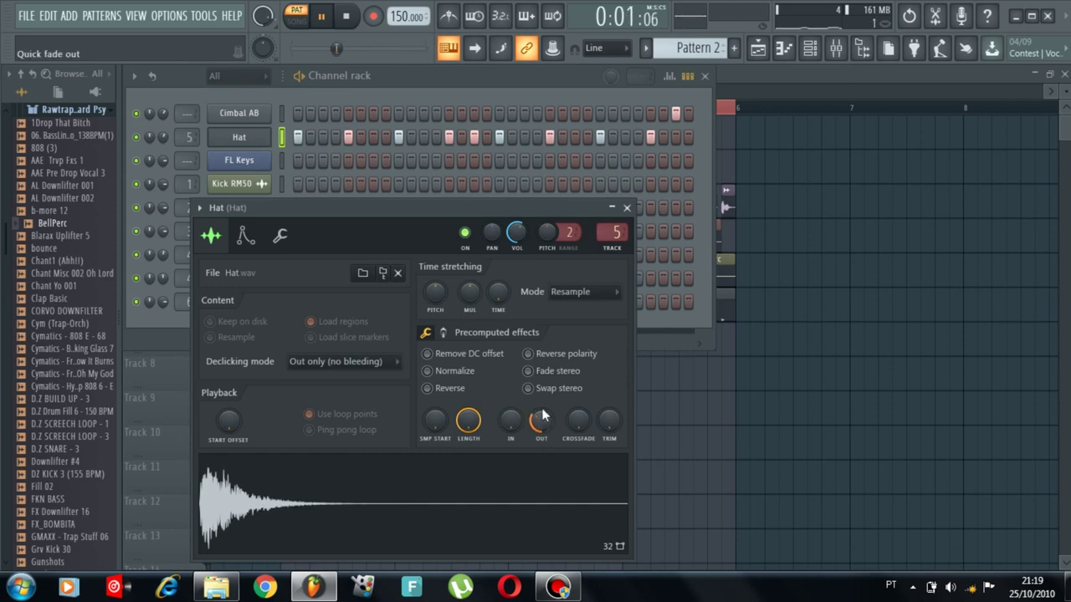
# Step: Route the Hat to mixer track 7 with a Soundgoodizer at a reduced amount and lower the track's fader
pyautogui.press('F9')
pyautogui.click(928, 121)
pyautogui.moveTo(916, 142)
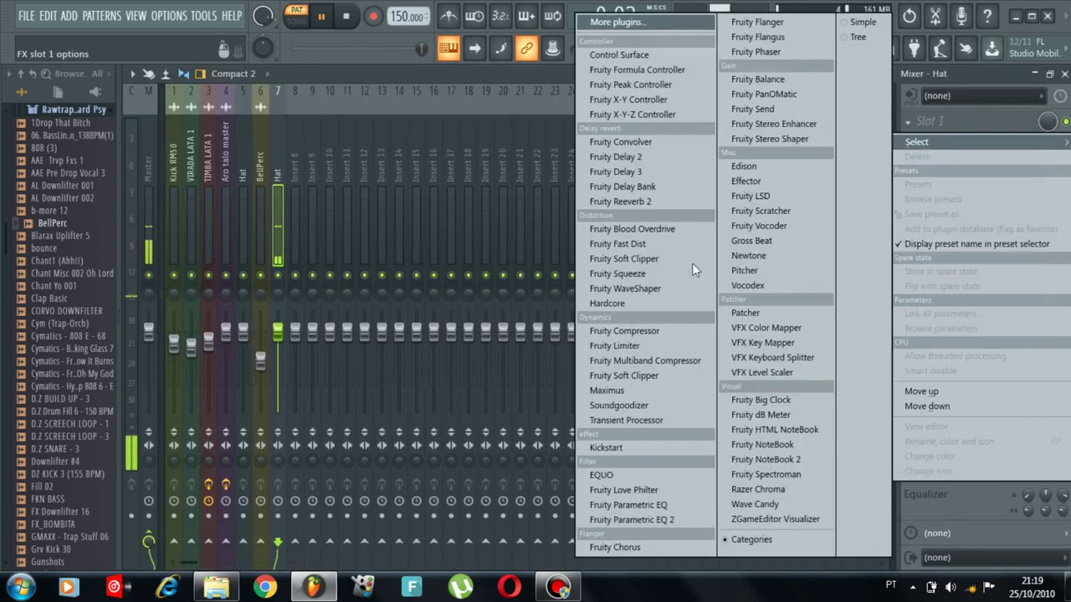
pyautogui.click(619, 405)
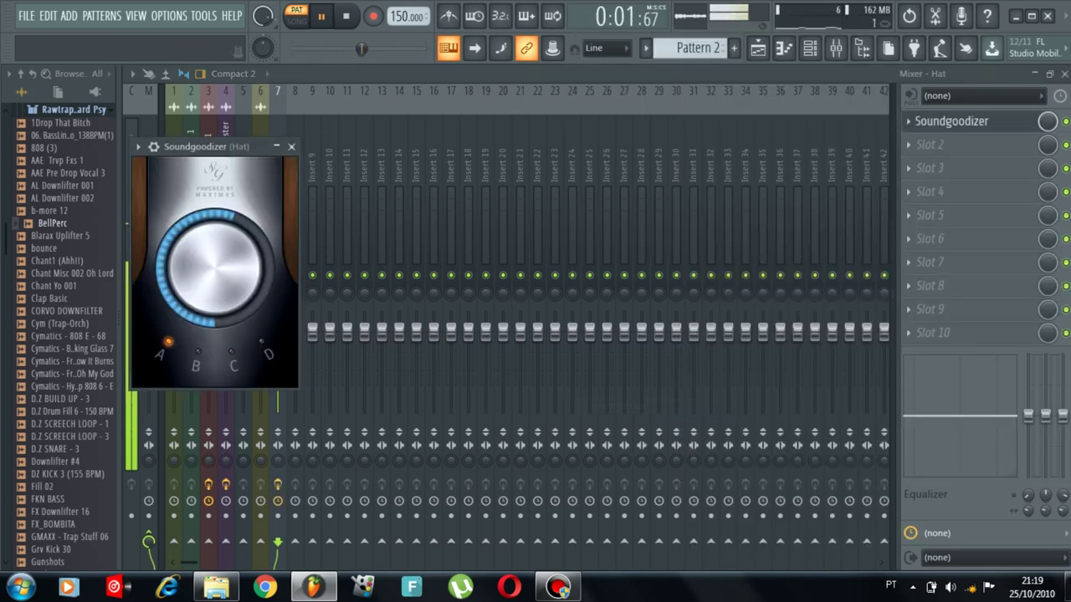
pyautogui.moveTo(214, 285); pyautogui.dragTo(214, 318)
pyautogui.click(291, 146)
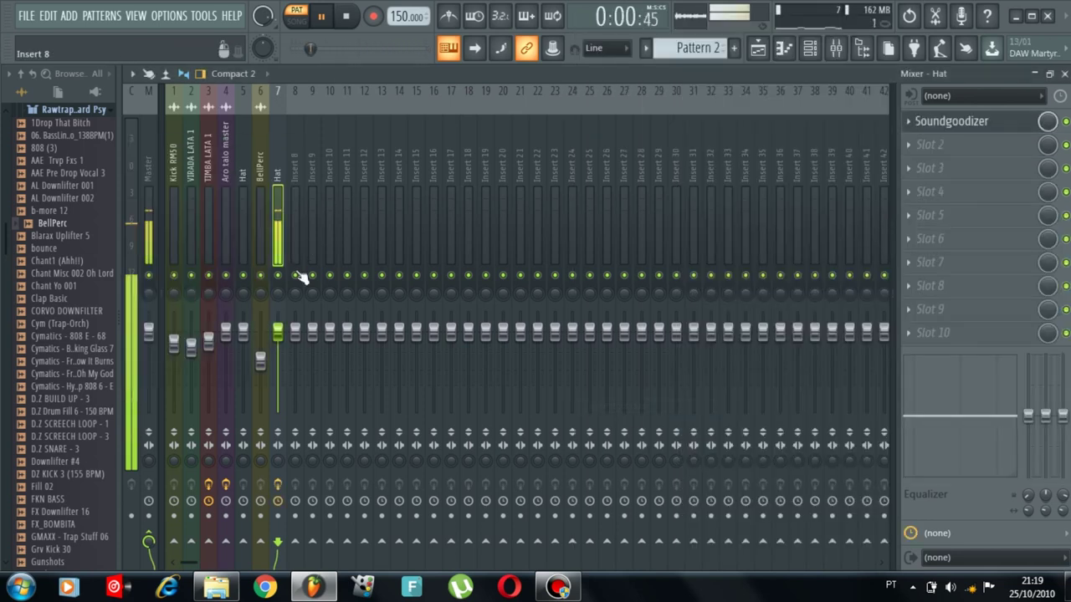
pyautogui.moveTo(278, 332); pyautogui.dragTo(277, 346)
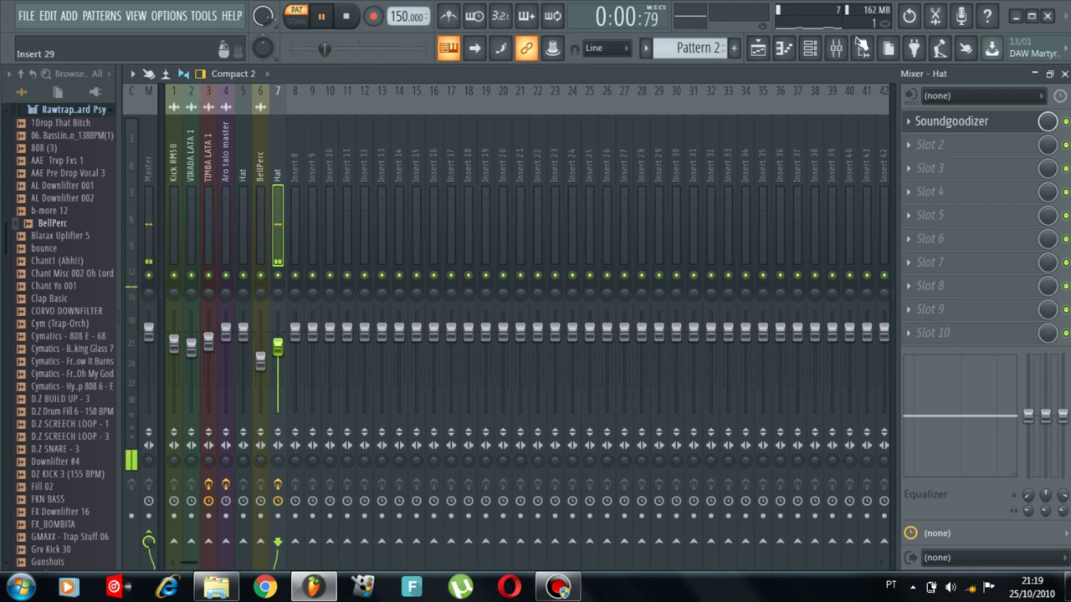
# Step: Play the playlist loop, reset the Kick RM50 channel's volume and open its mixer track
pyautogui.click(757, 47)
pyautogui.press('space')
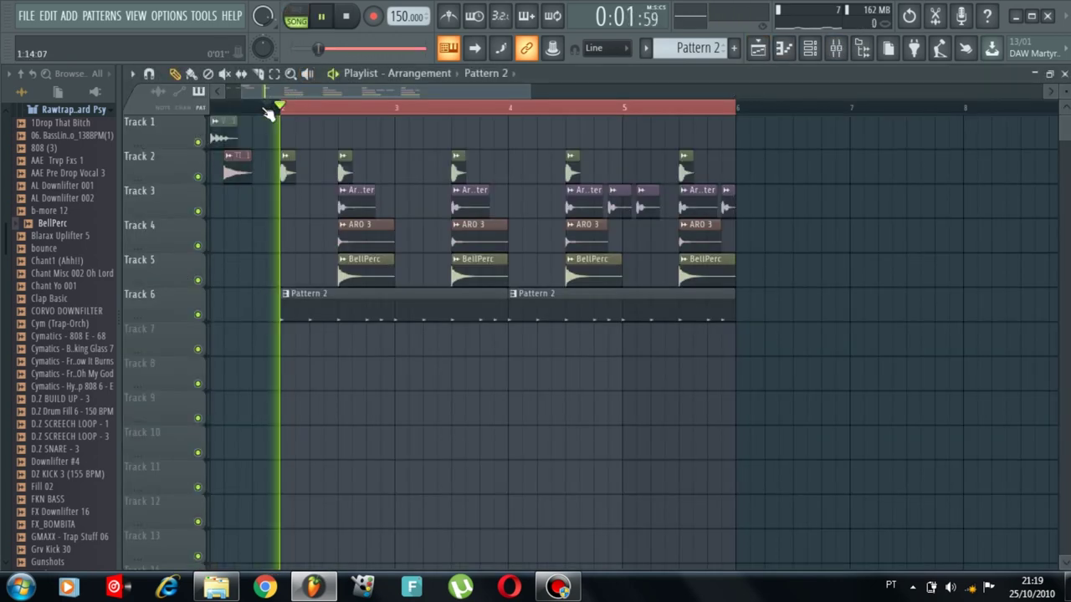
pyautogui.doubleClick(284, 172)
pyautogui.rightClick(583, 170)
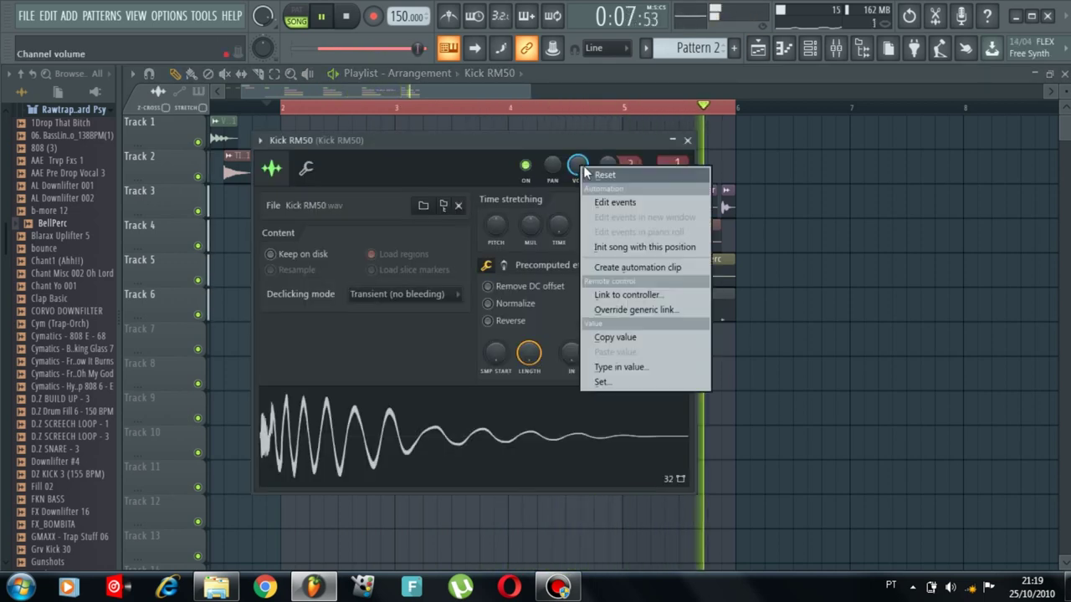
pyautogui.click(601, 174)
pyautogui.doubleClick(676, 167)
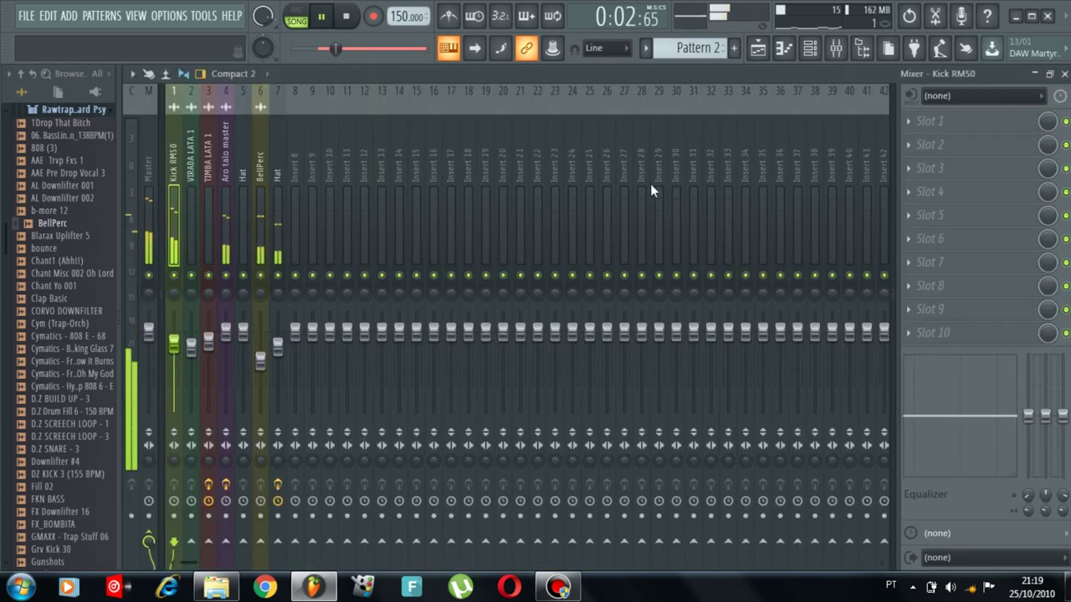
# Step: Set the Aro talo master mixer fader to 96% (-1.0 dB) and return to the playlist
pyautogui.click(225, 335)
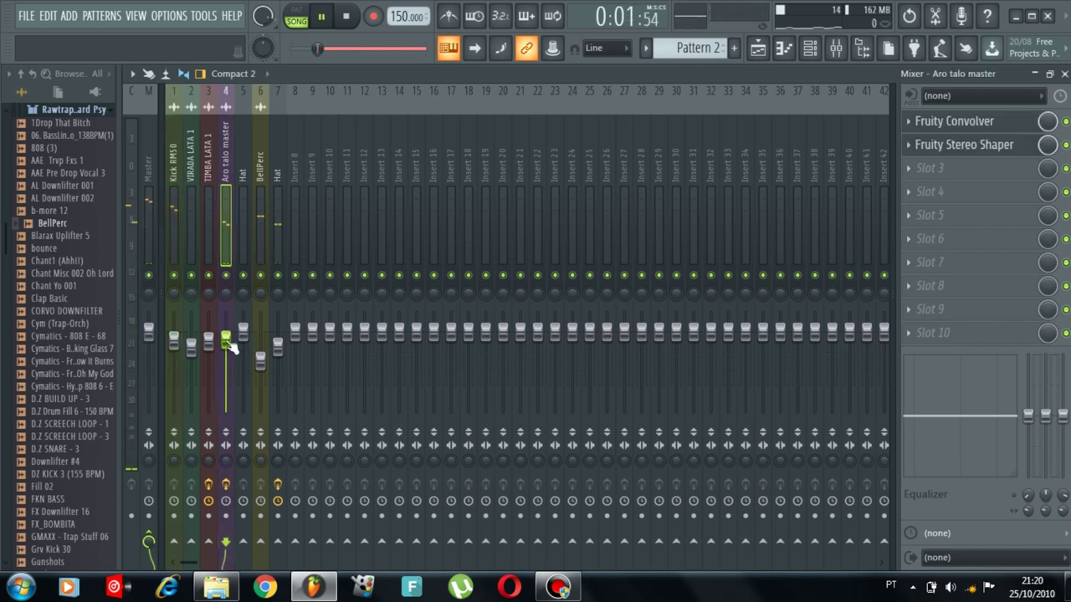
pyautogui.moveTo(231, 347); pyautogui.dragTo(232, 343)
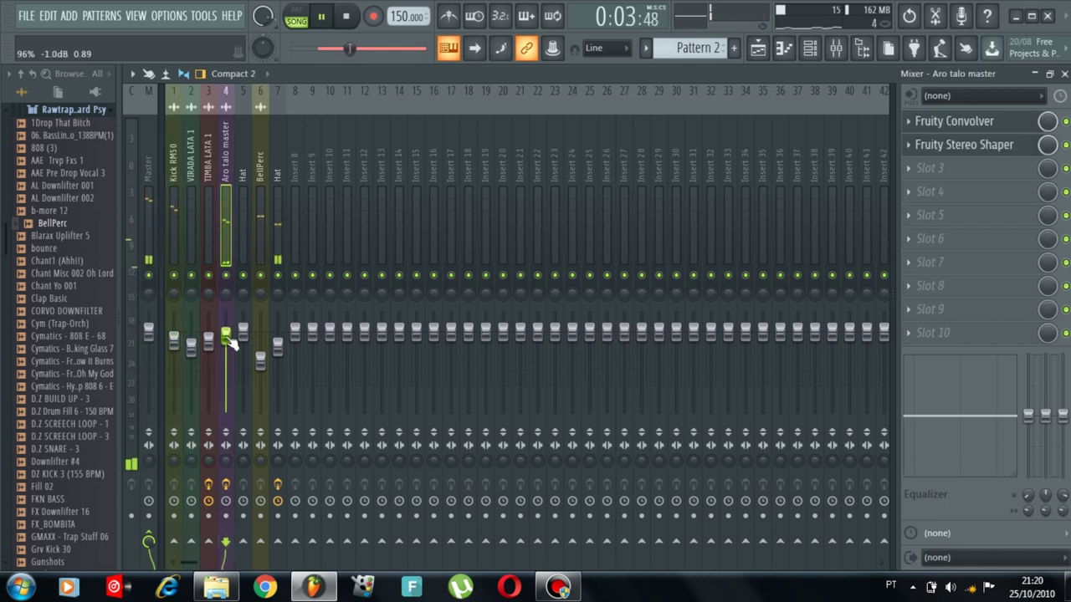
pyautogui.click(757, 48)
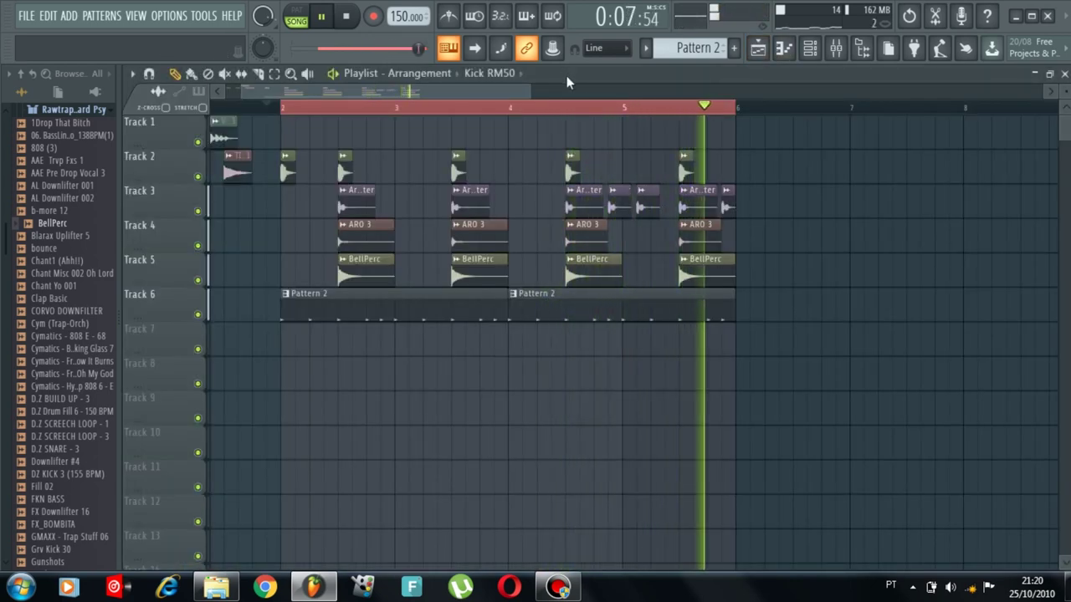
# Step: Stop playback, clear the playlist's loop selection and return to the start of the song
pyautogui.press('space')
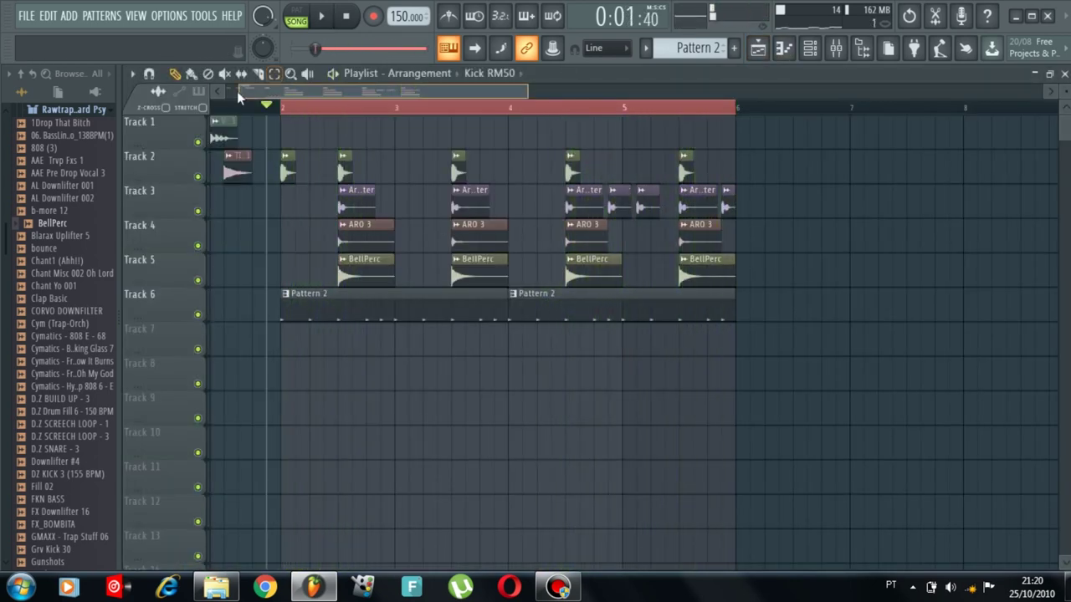
pyautogui.moveTo(237, 91); pyautogui.dragTo(220, 113)
pyautogui.click(216, 109)
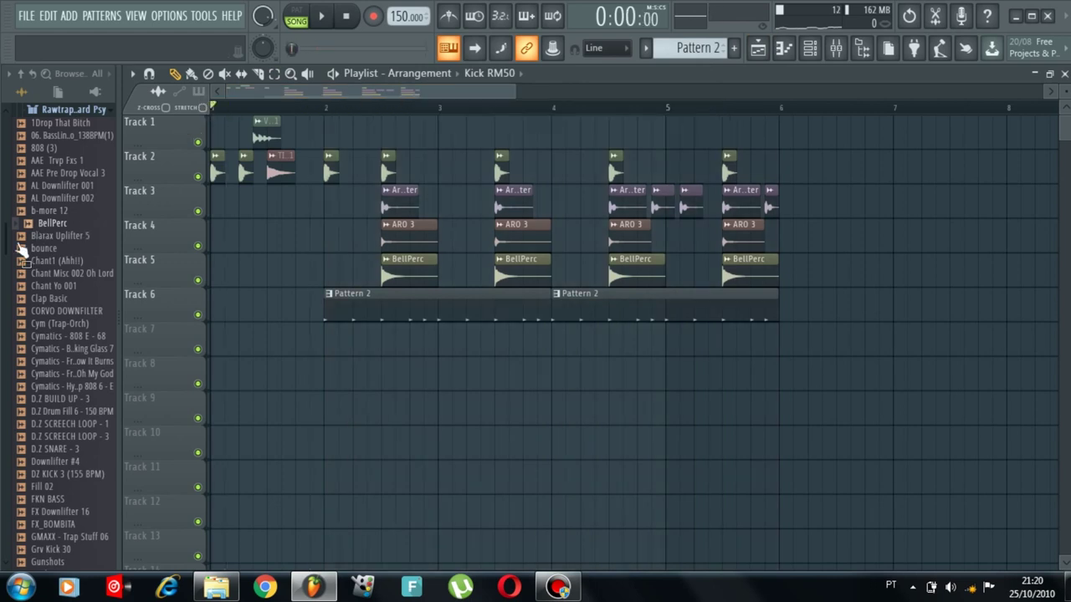
# Step: Place SG_PratoRIGGO_01 - Part_1 from SG Sample Pack Vol. 1's KIT BREGA FUNK folder on Track 1 at bar 2
pyautogui.scroll(4, 22, 251)
pyautogui.click(58, 261)
pyautogui.click(68, 144)
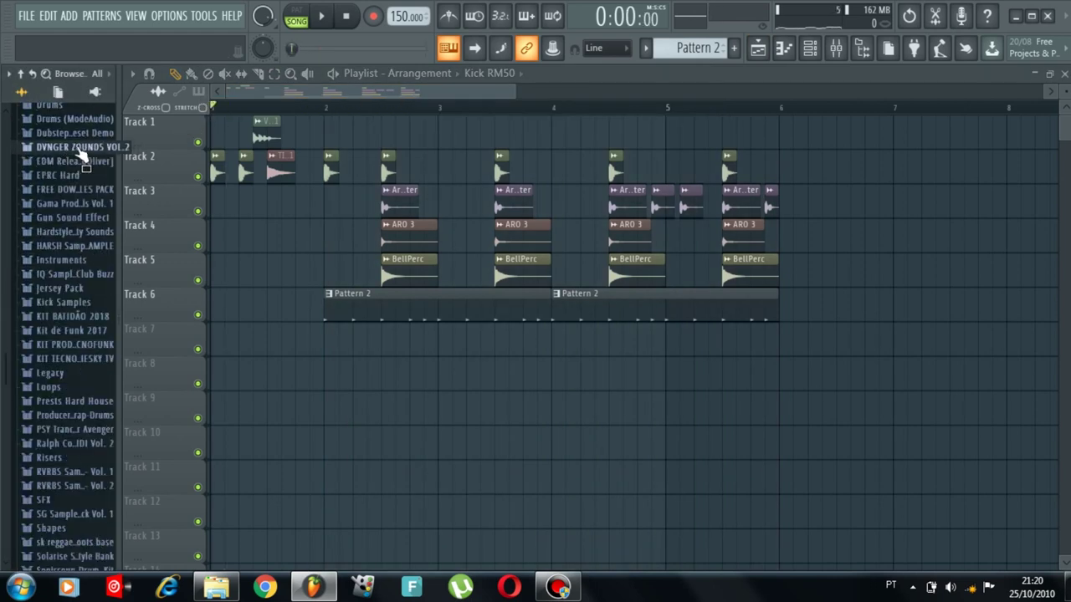
pyautogui.scroll(-5, 24, 338)
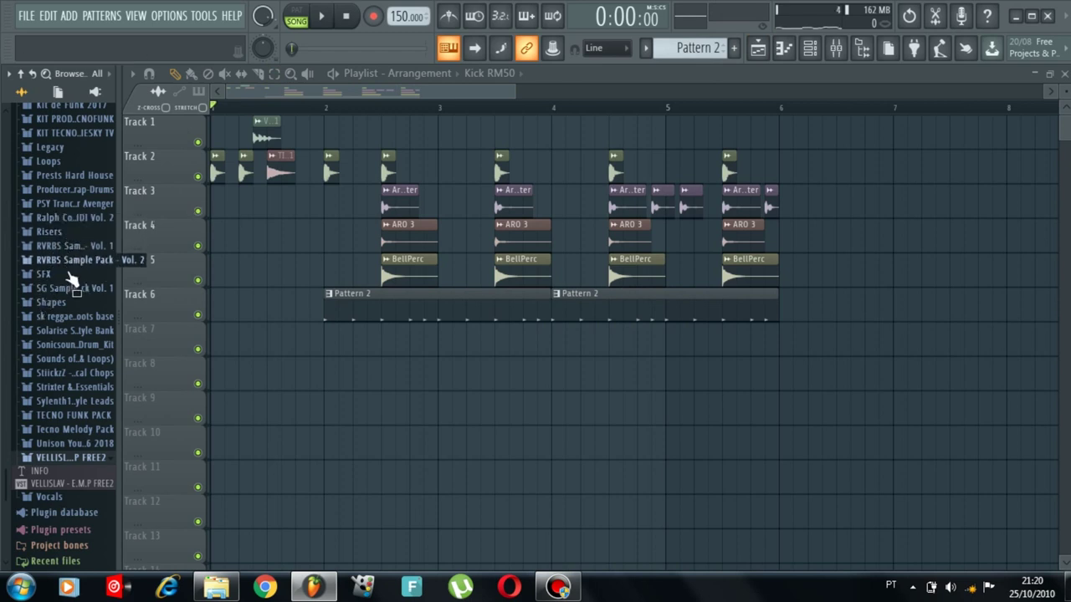
pyautogui.click(71, 288)
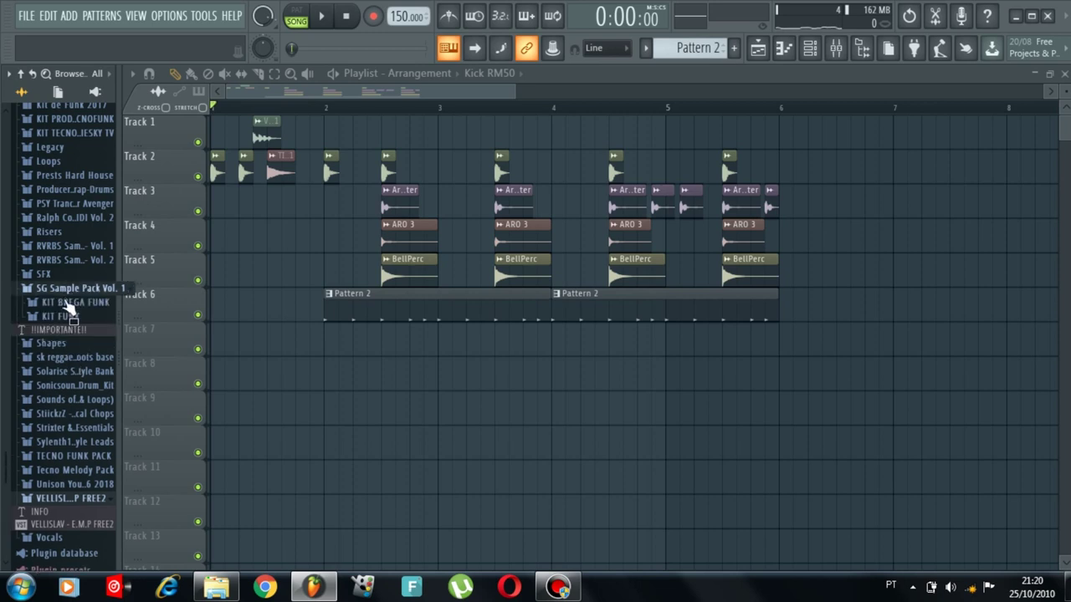
pyautogui.click(67, 303)
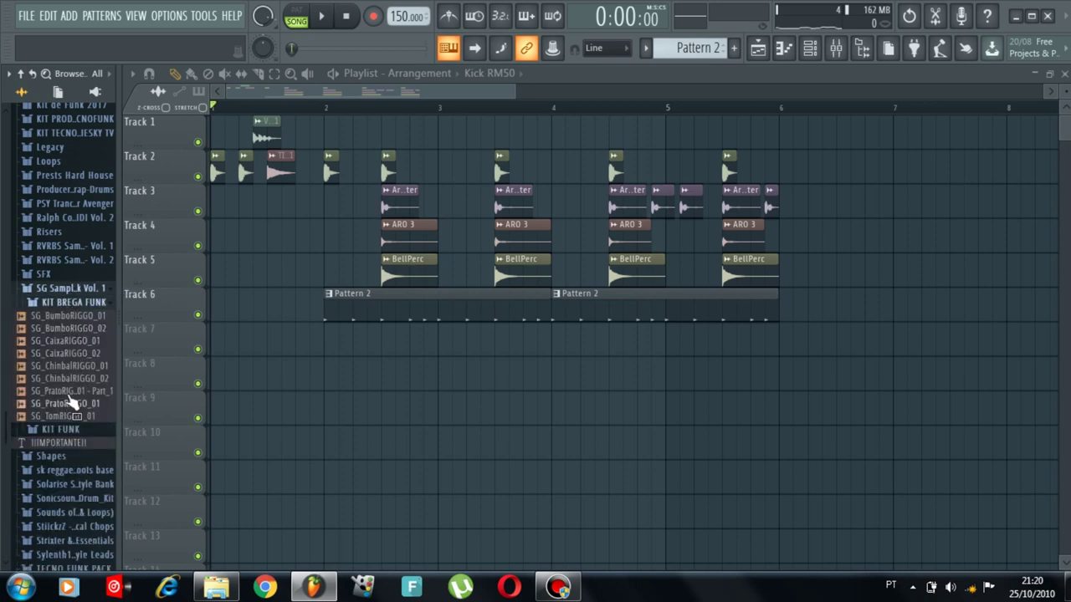
pyautogui.moveTo(71, 390); pyautogui.dragTo(326, 122)
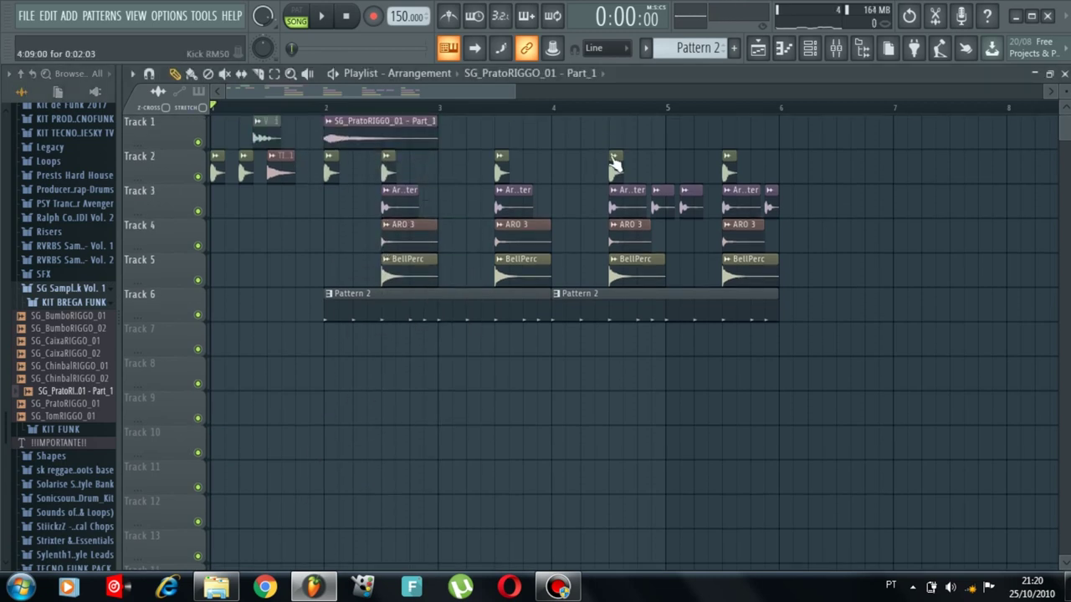
# Step: Set the SG_PratoRIGGO_01 - Part_1 fade-out to 29% and route it to mixer track 8 at 62% (-9.2 dB), auditioning the song
pyautogui.doubleClick(373, 134)
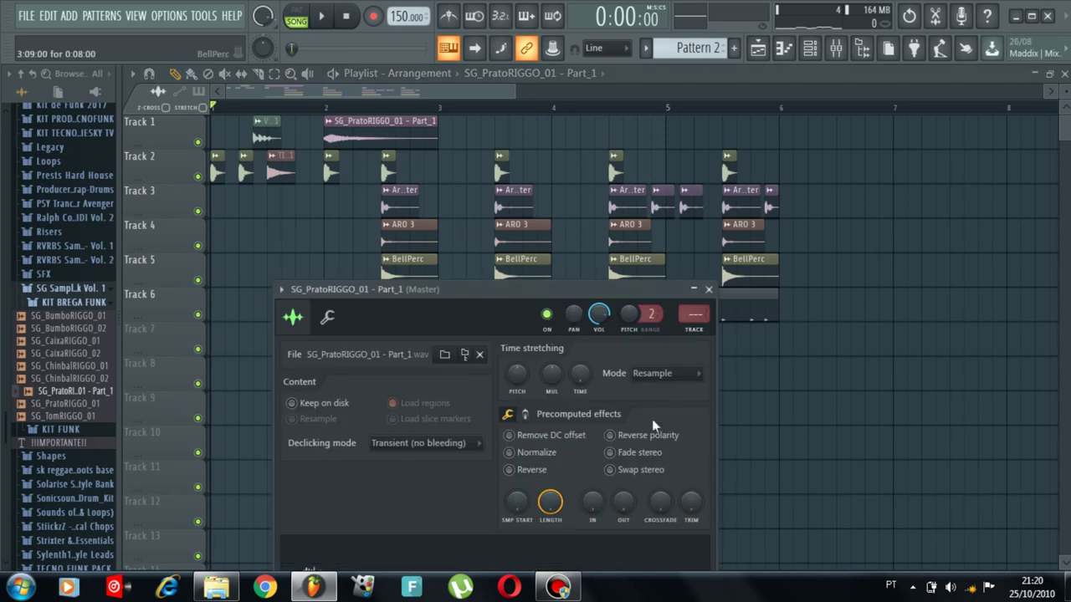
pyautogui.moveTo(536, 293); pyautogui.dragTo(532, 164)
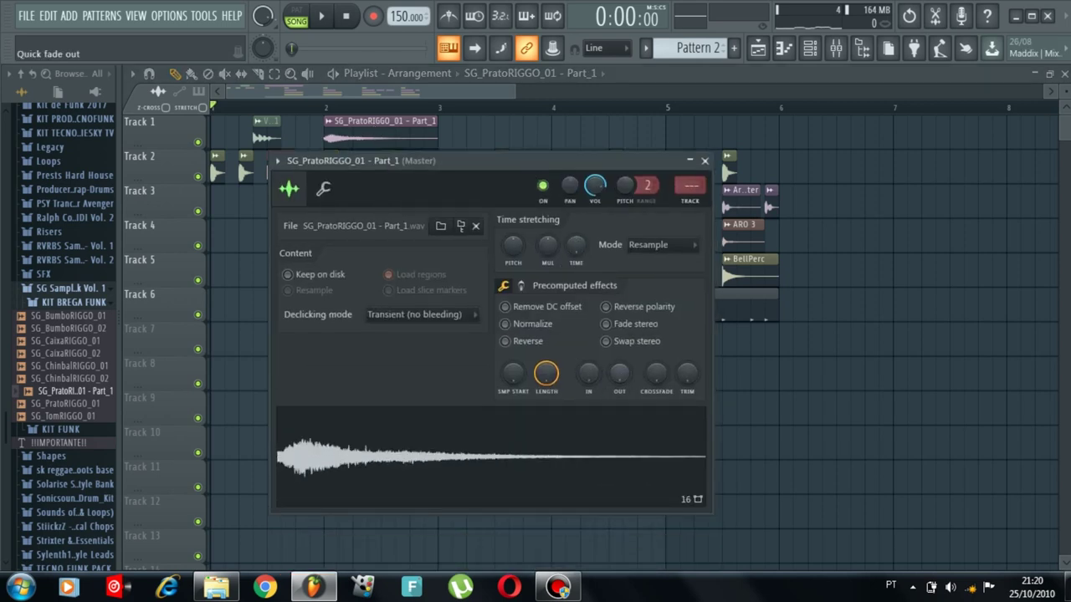
pyautogui.moveTo(619, 374); pyautogui.dragTo(620, 358)
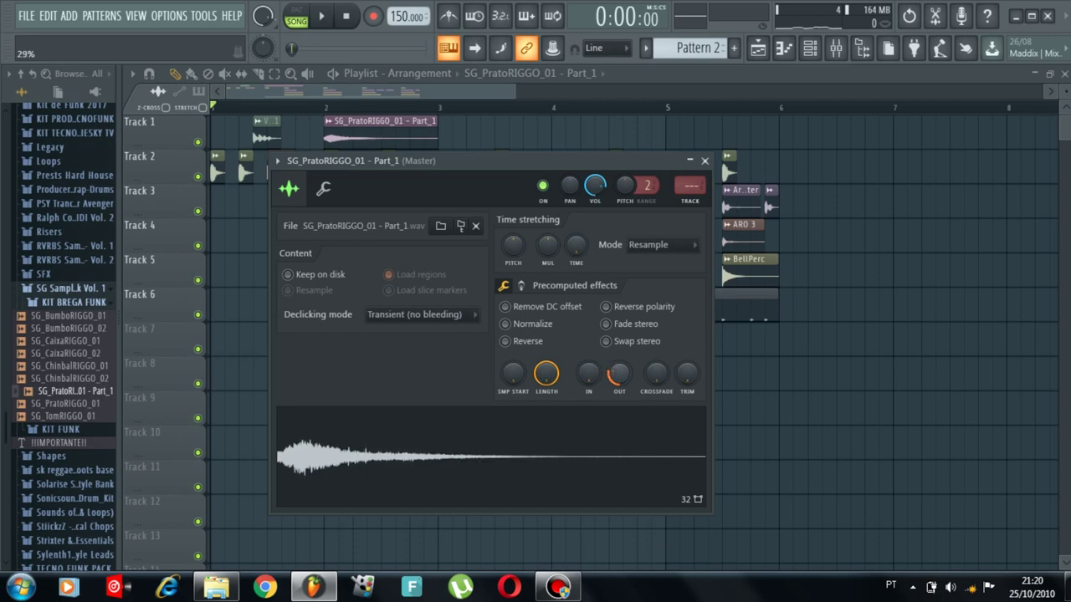
pyautogui.press('F9')
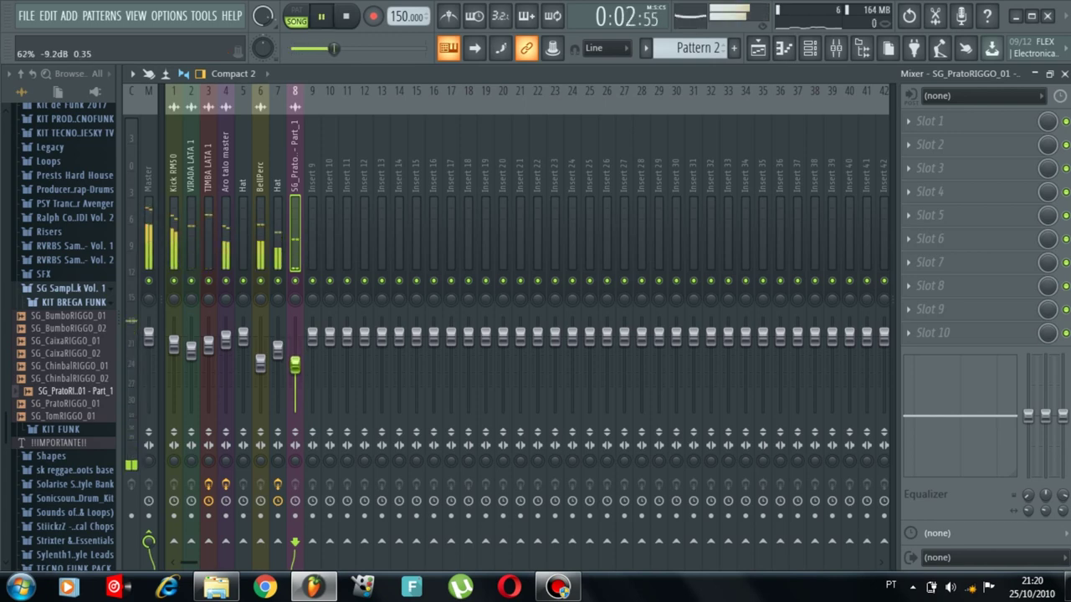
pyautogui.click(776, 56)
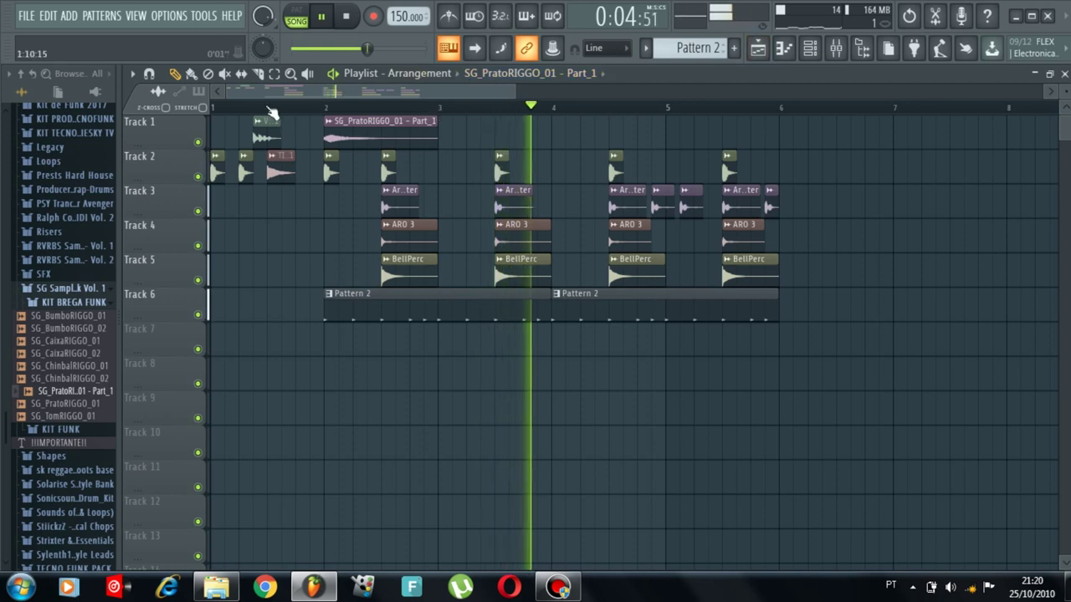
pyautogui.press('space')
# Step: Show all channels in the channel rack and route Cimbal AB to mixer track 9
pyautogui.click(258, 74)
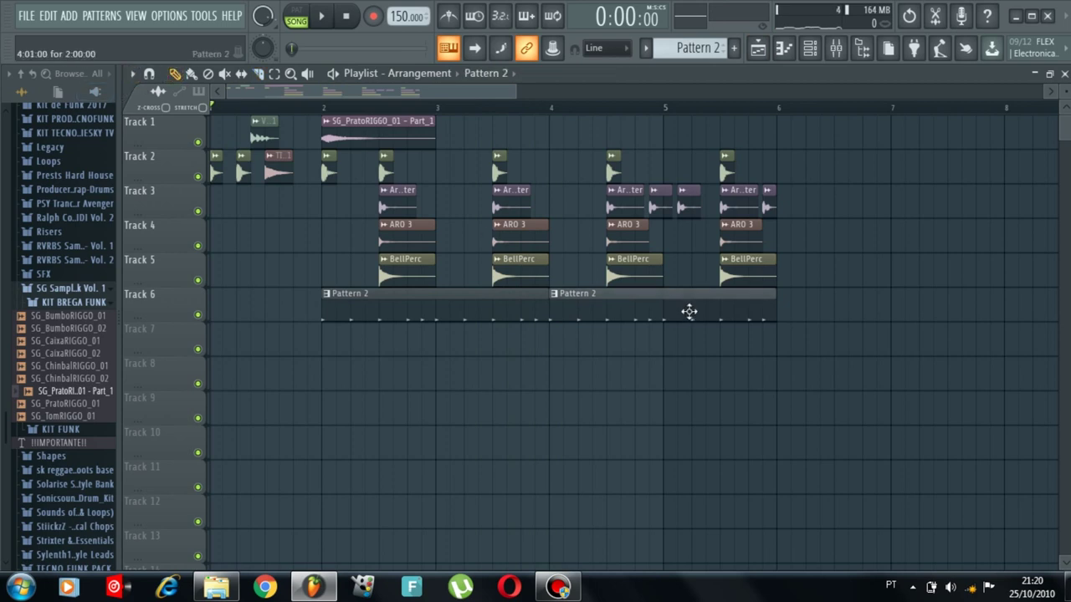
pyautogui.click(810, 48)
pyautogui.click(299, 77)
pyautogui.click(253, 78)
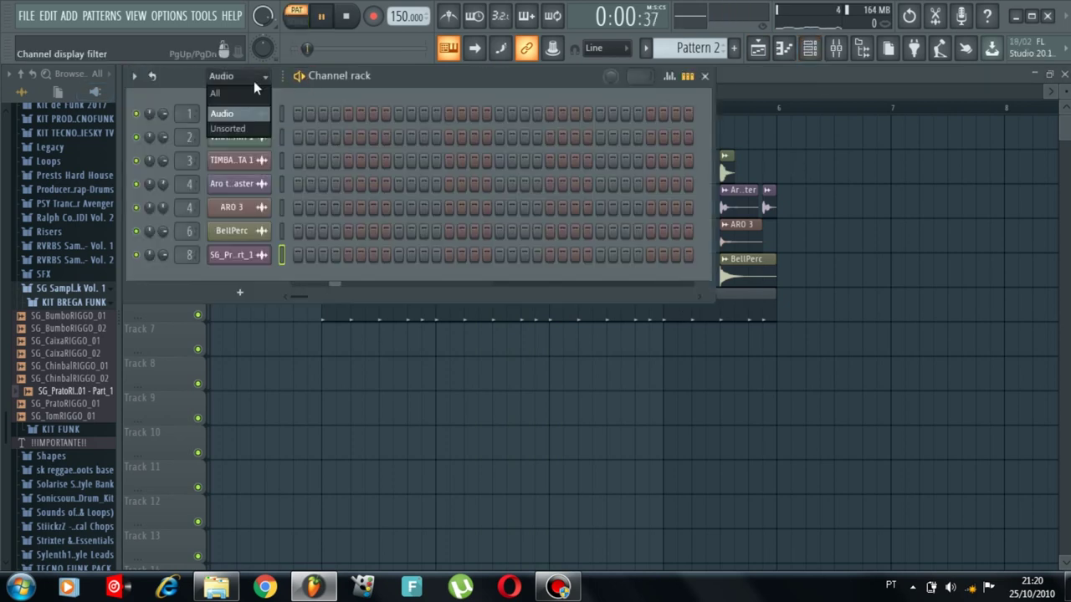
pyautogui.click(254, 94)
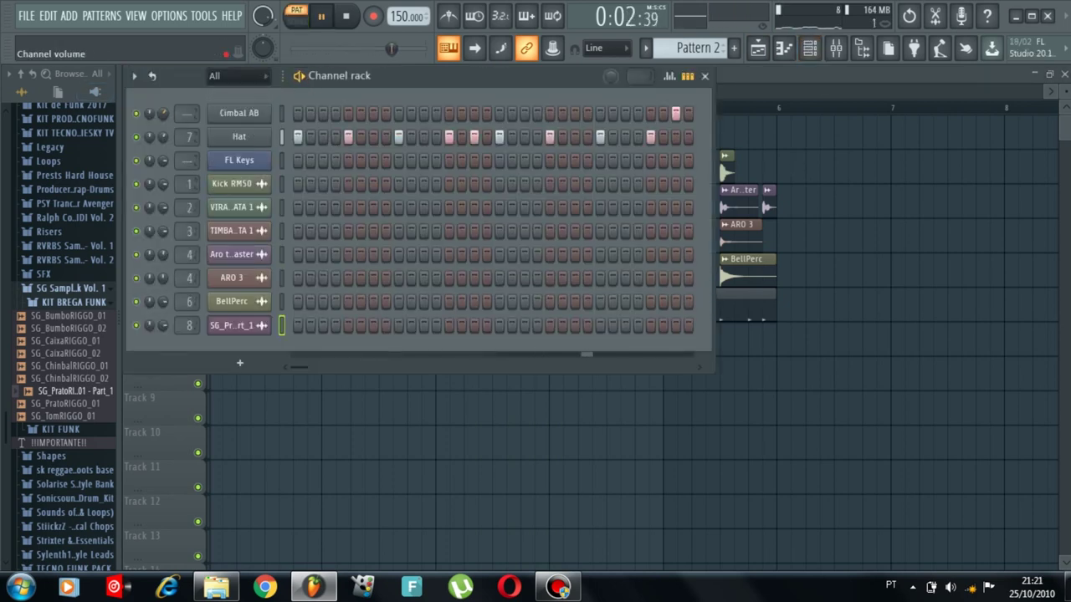
pyautogui.click(239, 114)
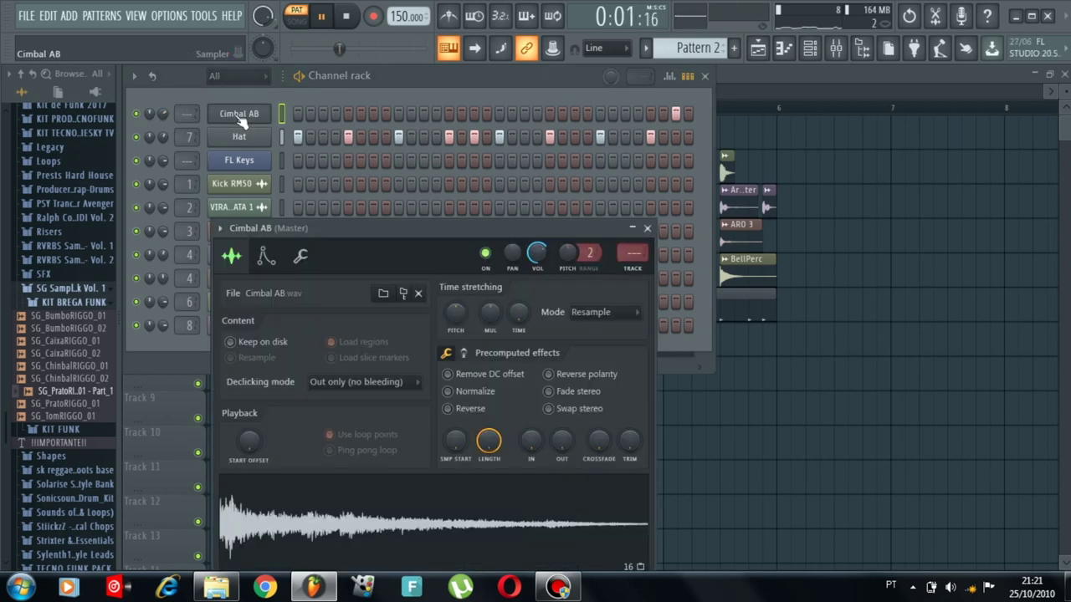
pyautogui.press('F9')
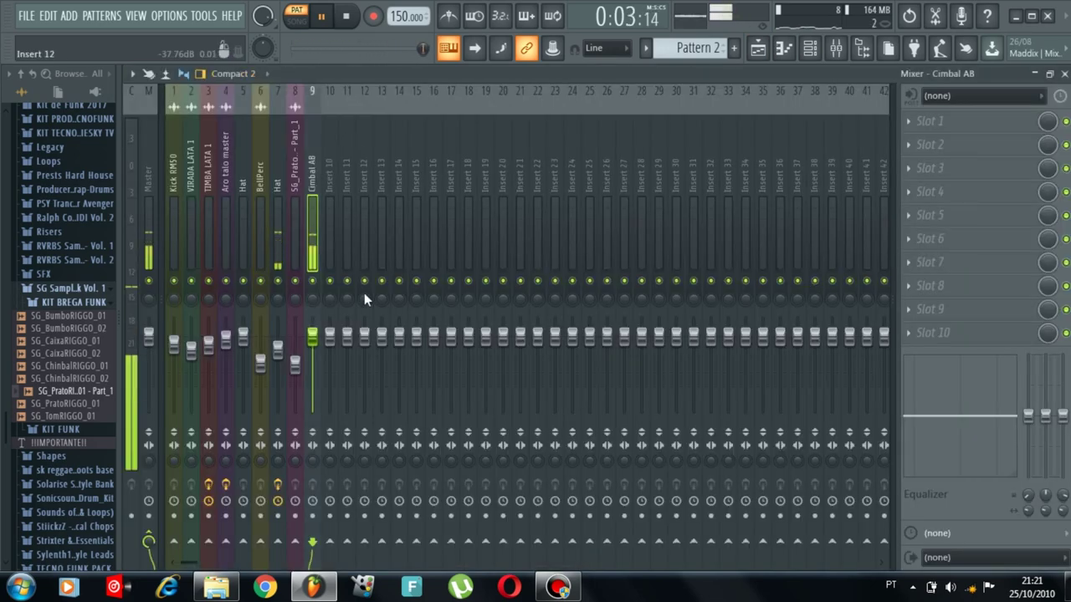
# Step: Move the SG_PratoRIGGO_01 - Part_1 clip to Track 8, add another there at bar 1, and audition the song in the playlist
pyautogui.click(758, 50)
pyautogui.click(212, 109)
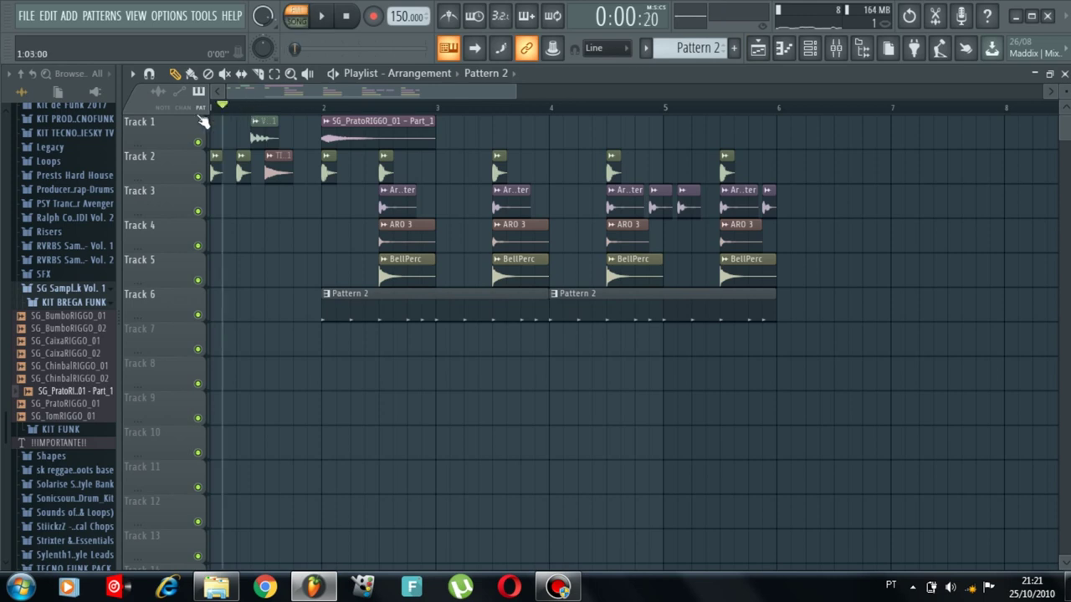
pyautogui.press('space')
pyautogui.moveTo(364, 139); pyautogui.dragTo(365, 394)
pyautogui.click(220, 390)
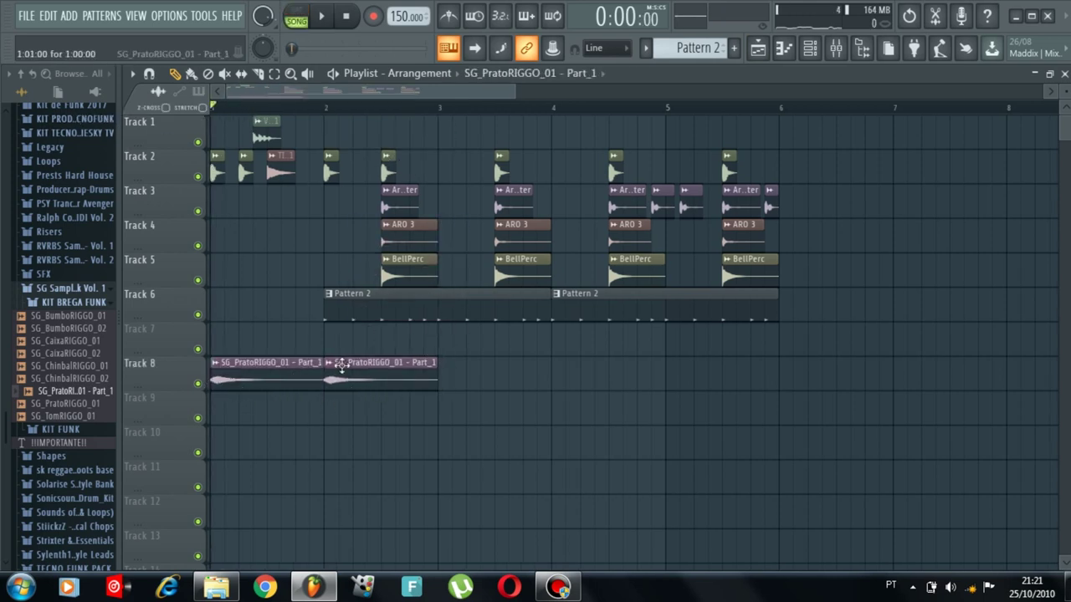
pyautogui.press('space')
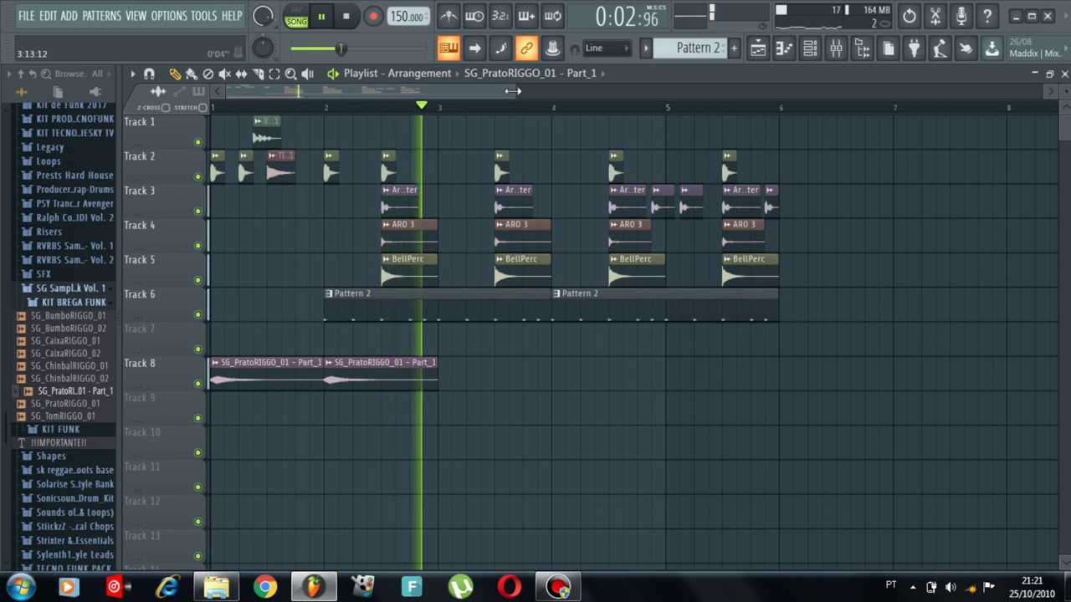
pyautogui.moveTo(516, 92); pyautogui.dragTo(530, 94)
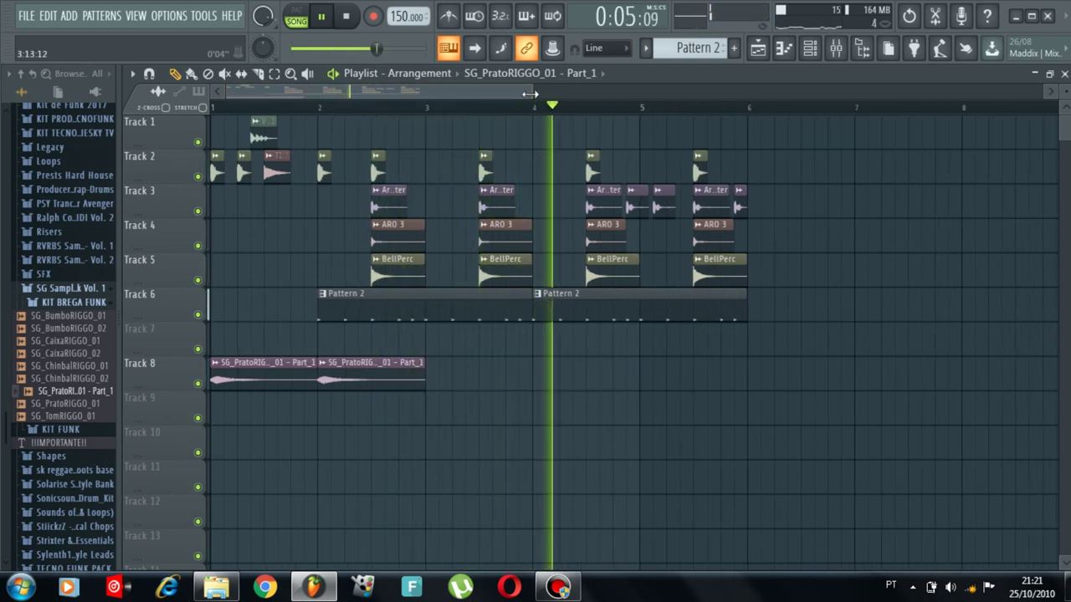
pyautogui.press('space')
# Step: Save the project in the Documents folder as PROJETO YOUTUBE
pyautogui.click(23, 17)
pyautogui.click(41, 98)
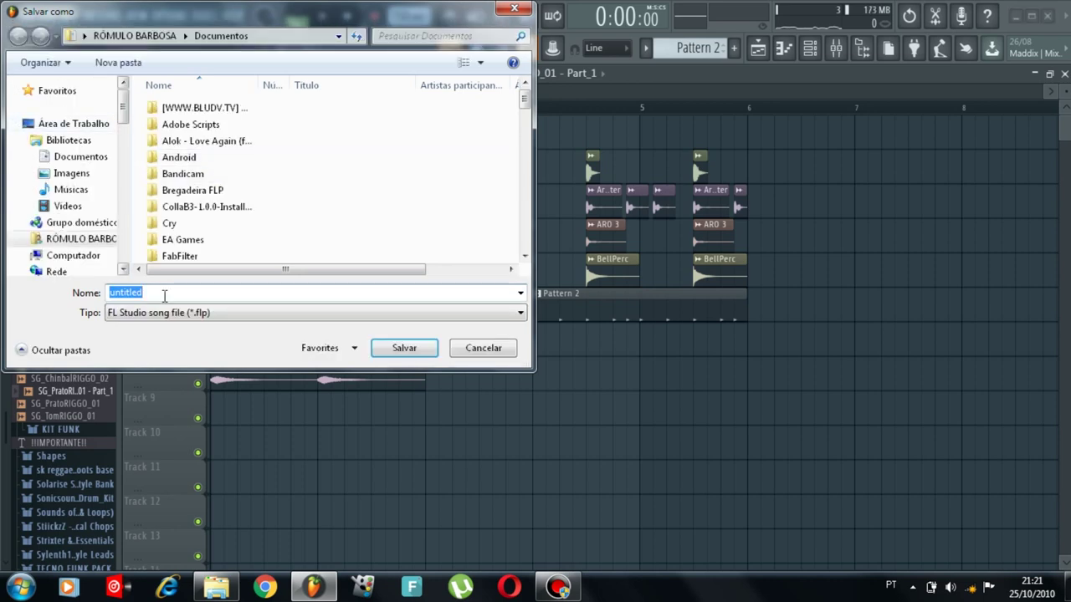
pyautogui.write('P')
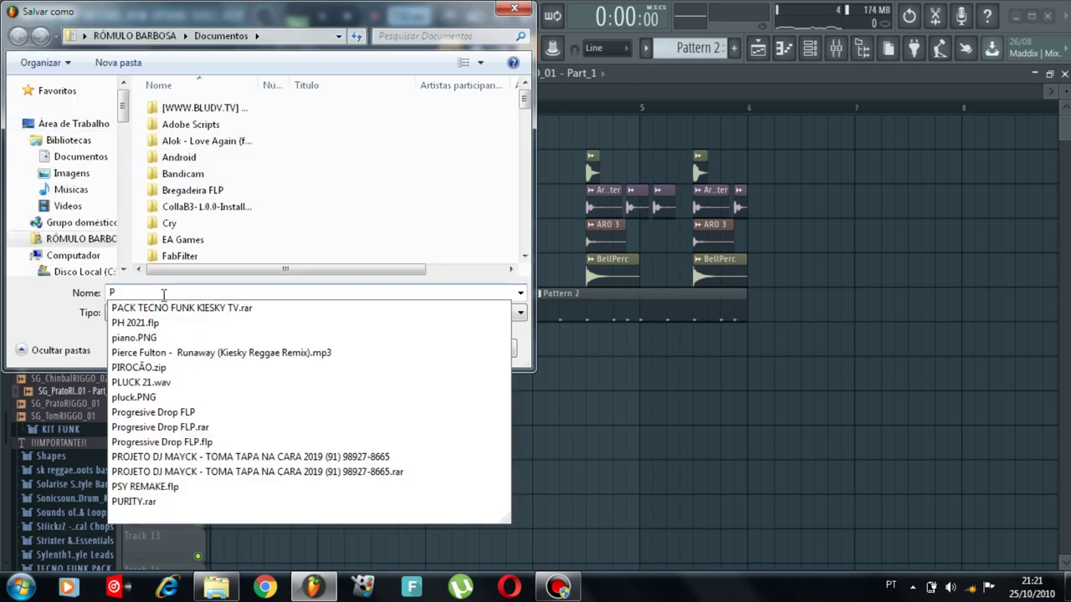
pyautogui.write('RO')
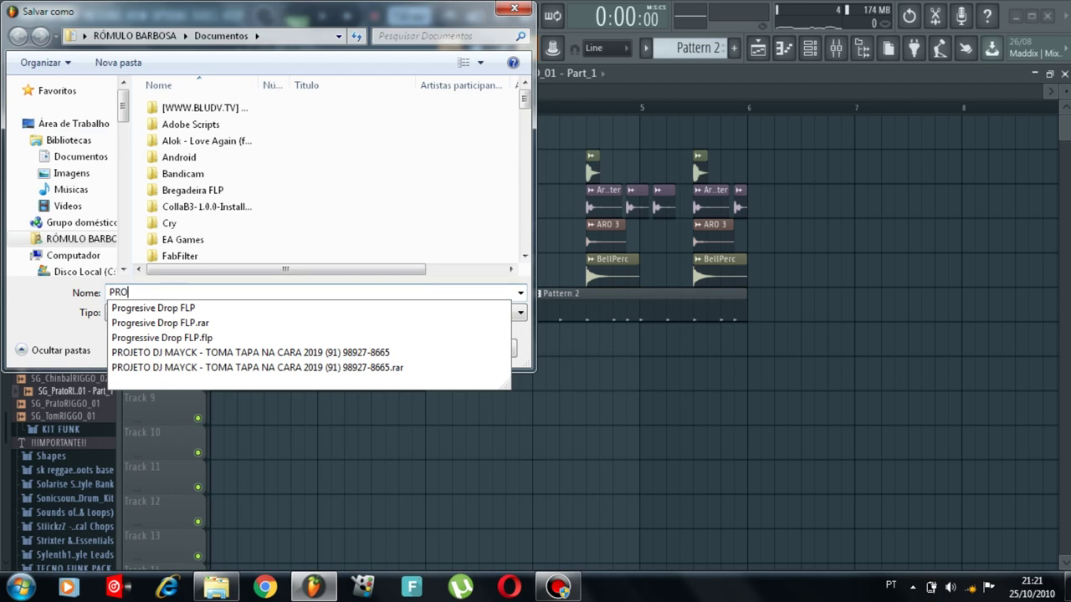
pyautogui.write('JETO')
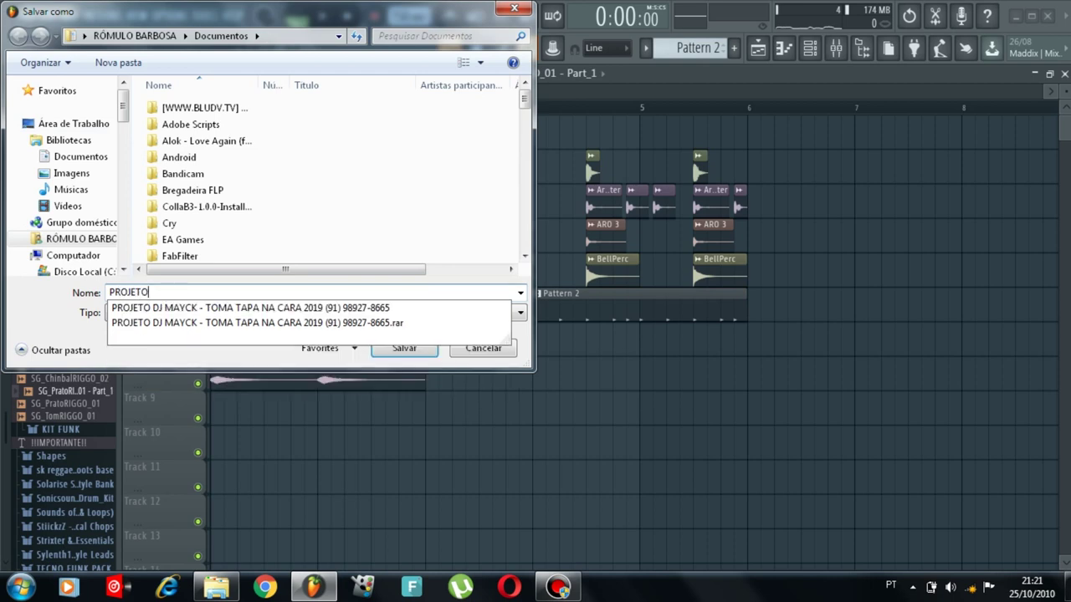
pyautogui.write(' Y')
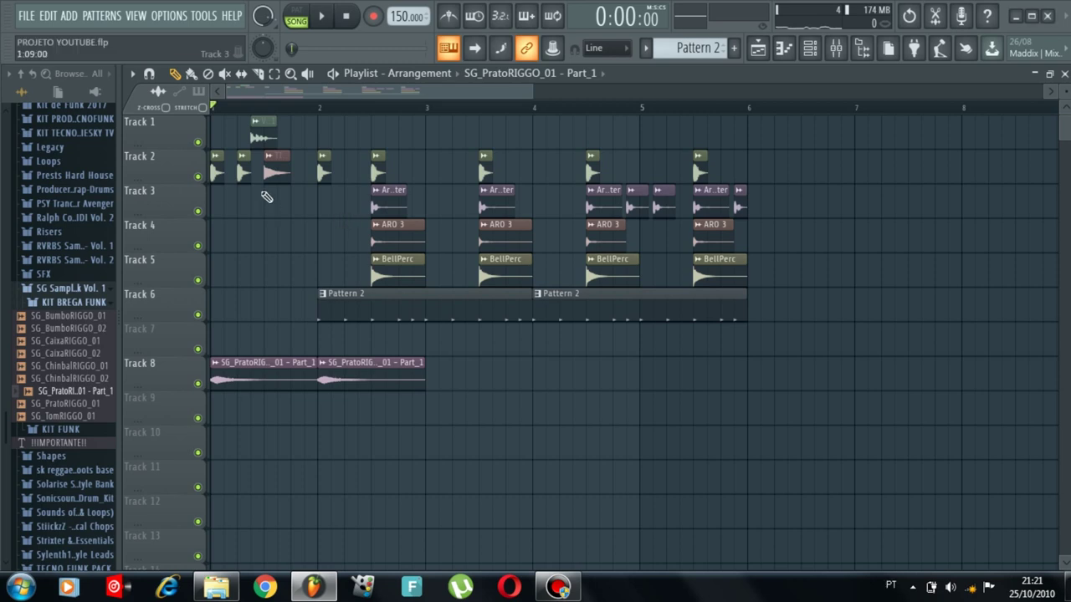
# Step: Audition the song and place another SG_PratoRIGGO_01 - Part_1 clip on Track 8 at bar 6
pyautogui.press('space')
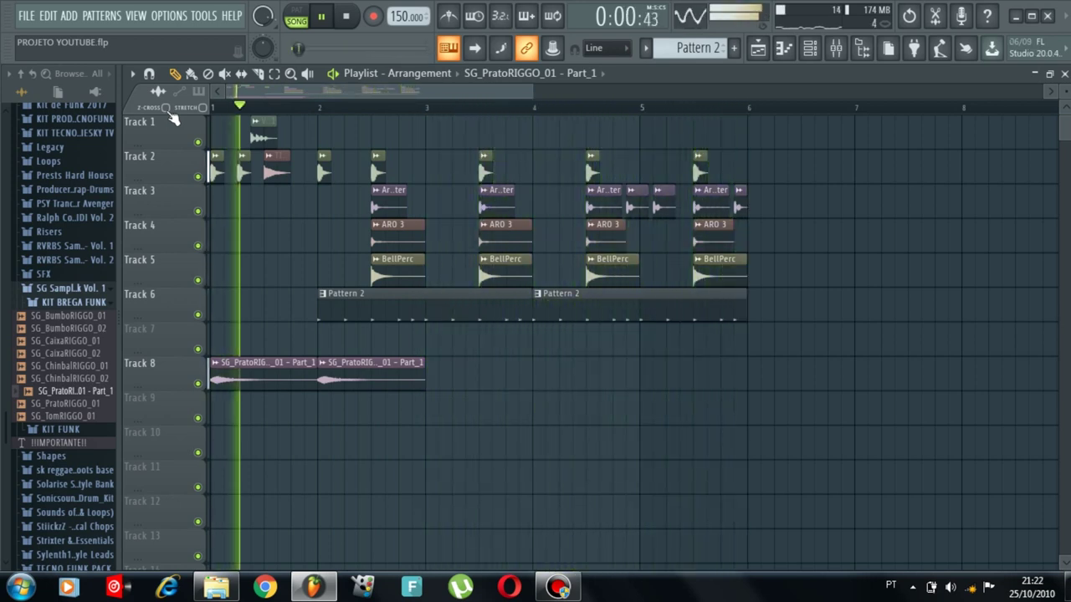
pyautogui.moveTo(531, 96); pyautogui.dragTo(632, 99)
pyautogui.press('space')
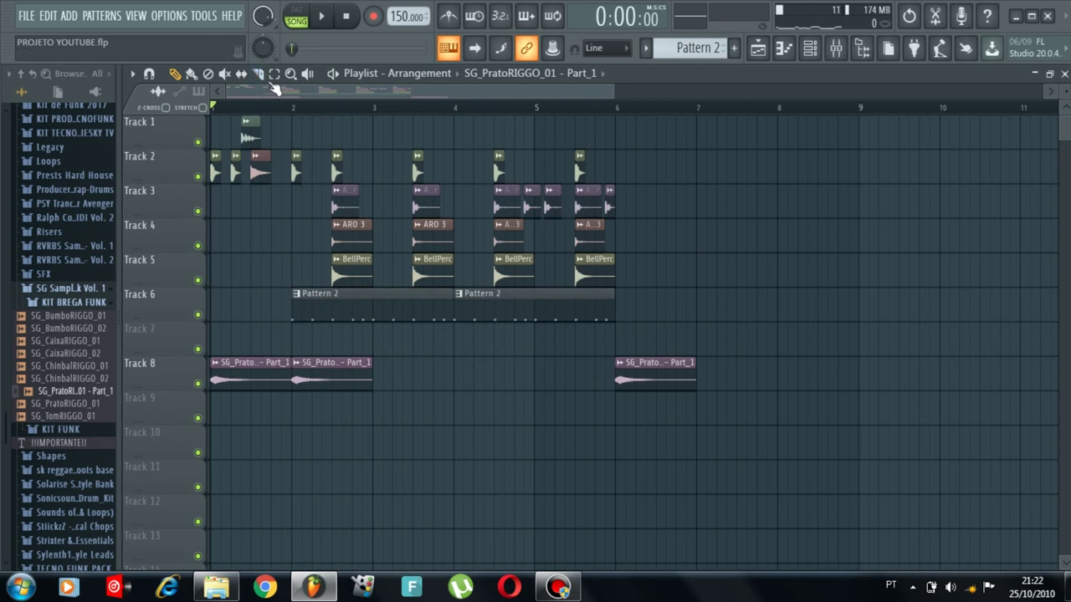
# Step: Duplicate the Track 2 to Track 6 clips from bars 2–5 to start at bar 6, and audition the extended beat
pyautogui.moveTo(631, 357); pyautogui.dragTo(290, 108)
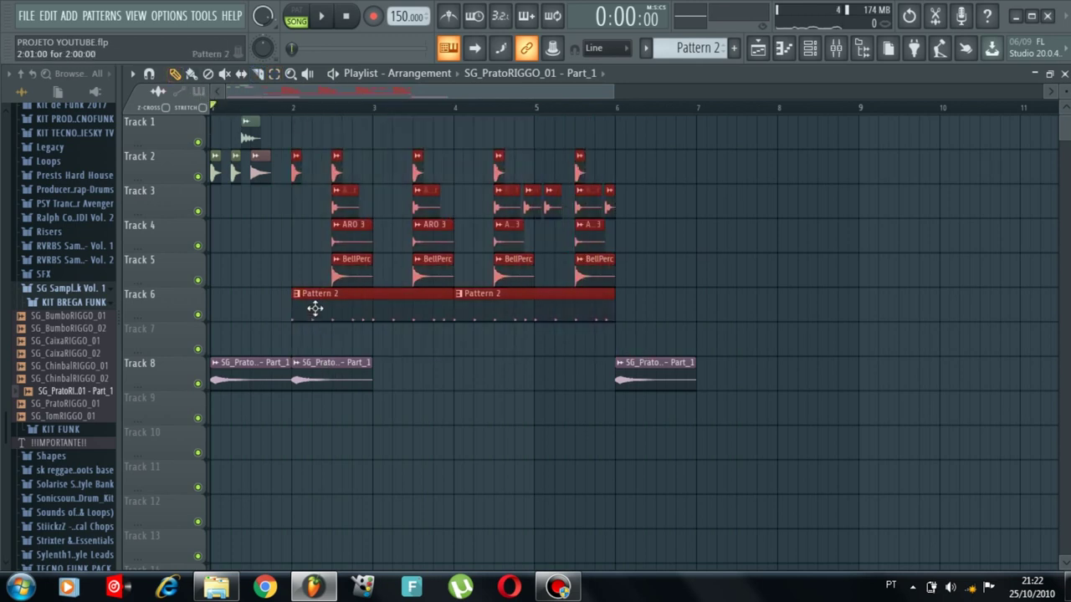
pyautogui.moveTo(315, 308); pyautogui.dragTo(633, 323)
pyautogui.click(789, 369)
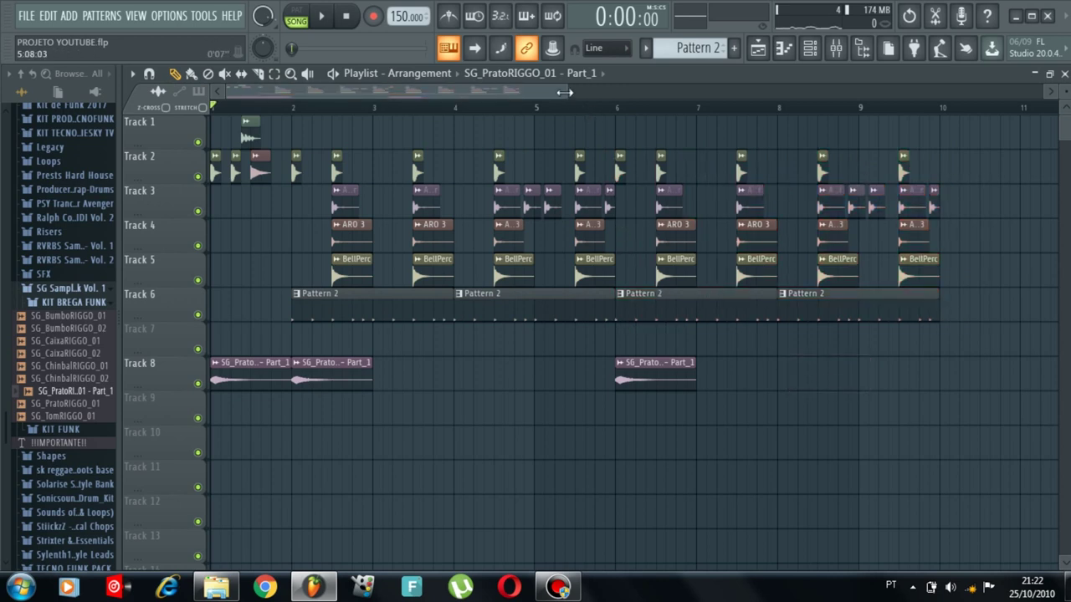
pyautogui.moveTo(562, 92); pyautogui.dragTo(638, 111)
pyautogui.press('space')
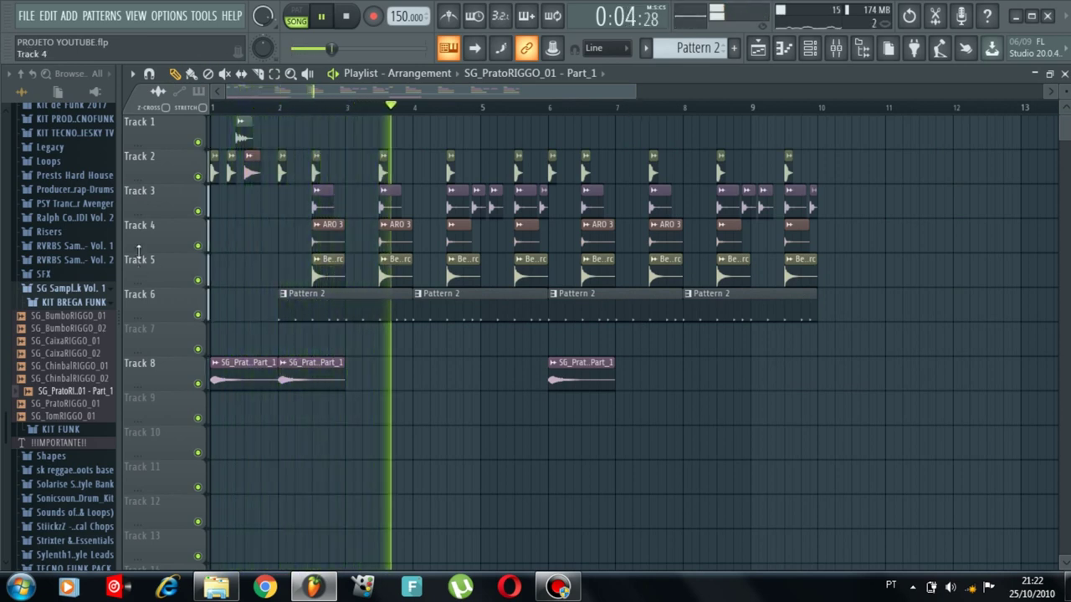
# Step: Copy the bar 2 SG_PratoRIGGO_01 - Part_1 clip to Track 7, make it unique as a sample, reverse it and move it to bar 1
pyautogui.click(56, 304)
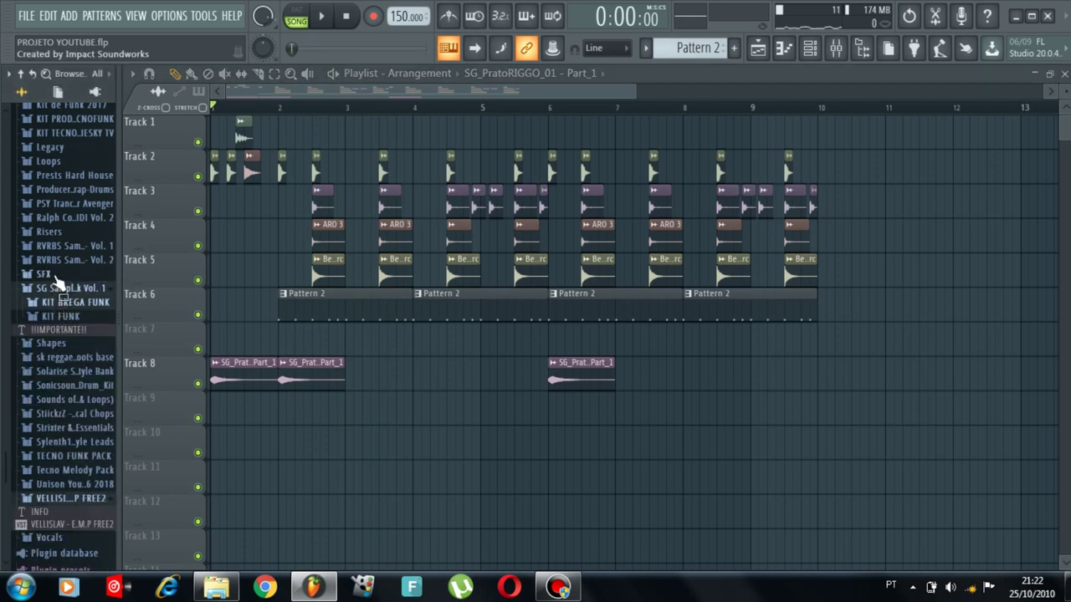
pyautogui.scroll(4, 57, 282)
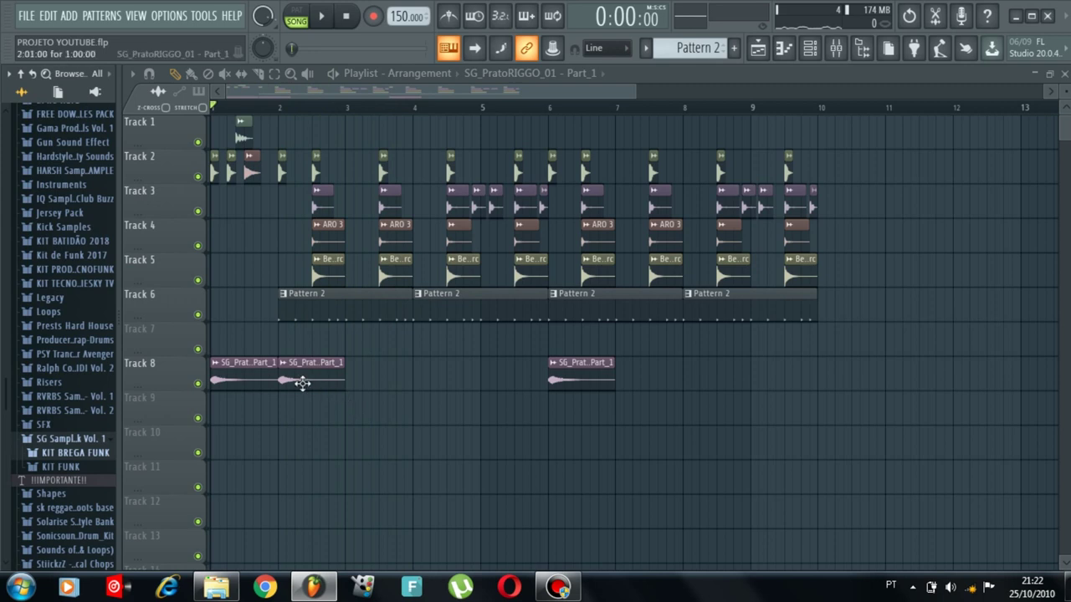
pyautogui.click(281, 332)
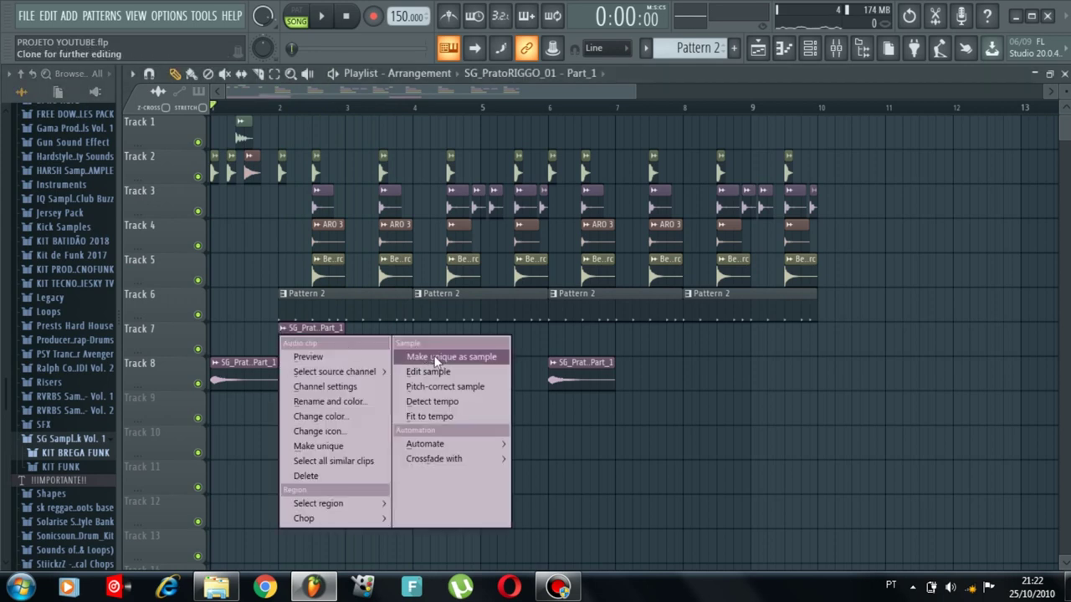
pyautogui.click(468, 354)
pyautogui.click(405, 348)
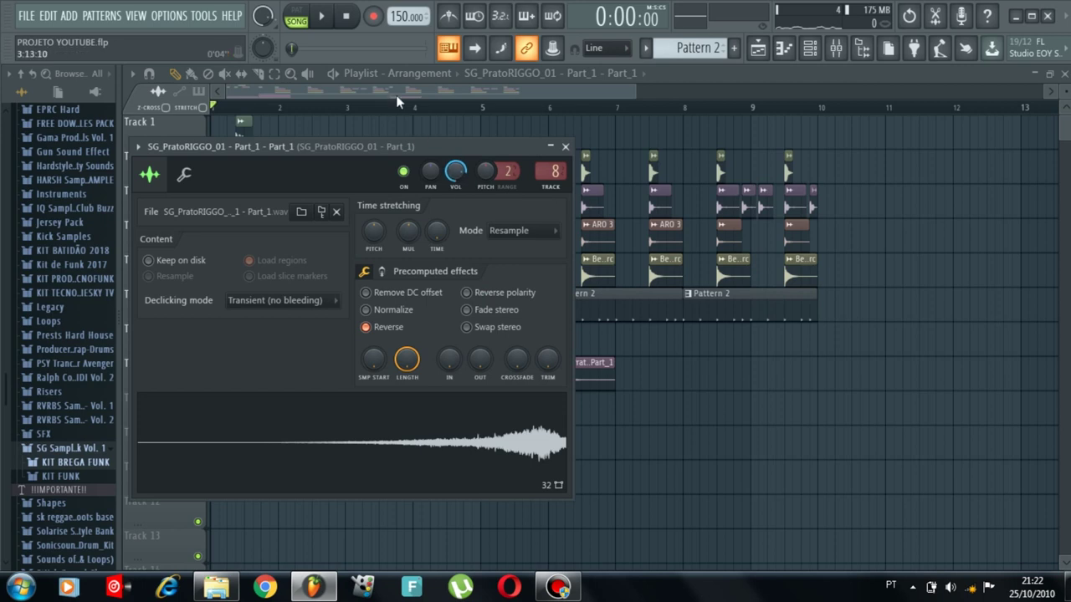
pyautogui.press('Escape')
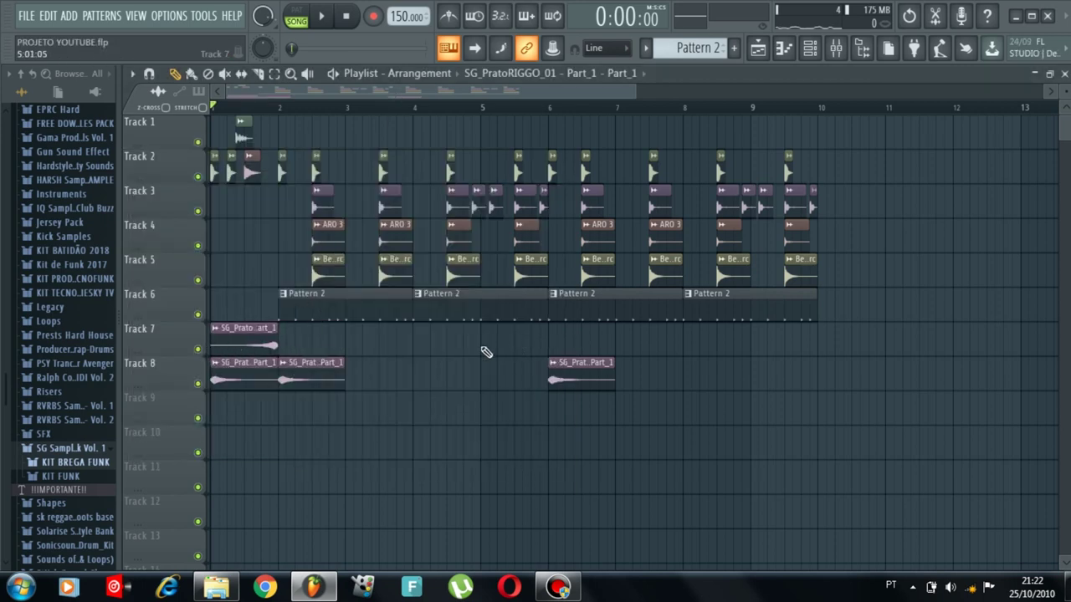
# Step: Place a copy of the reversed cymbal on Track 7 at bar 5 and set its fade-in to 9%, auditioning the song
pyautogui.press('space')
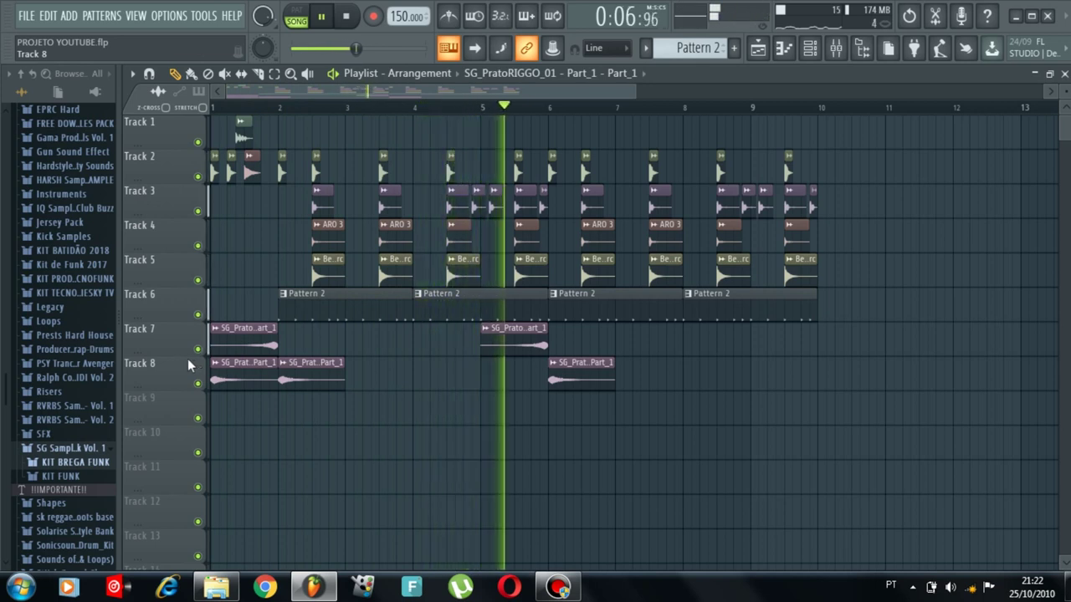
pyautogui.doubleClick(256, 345)
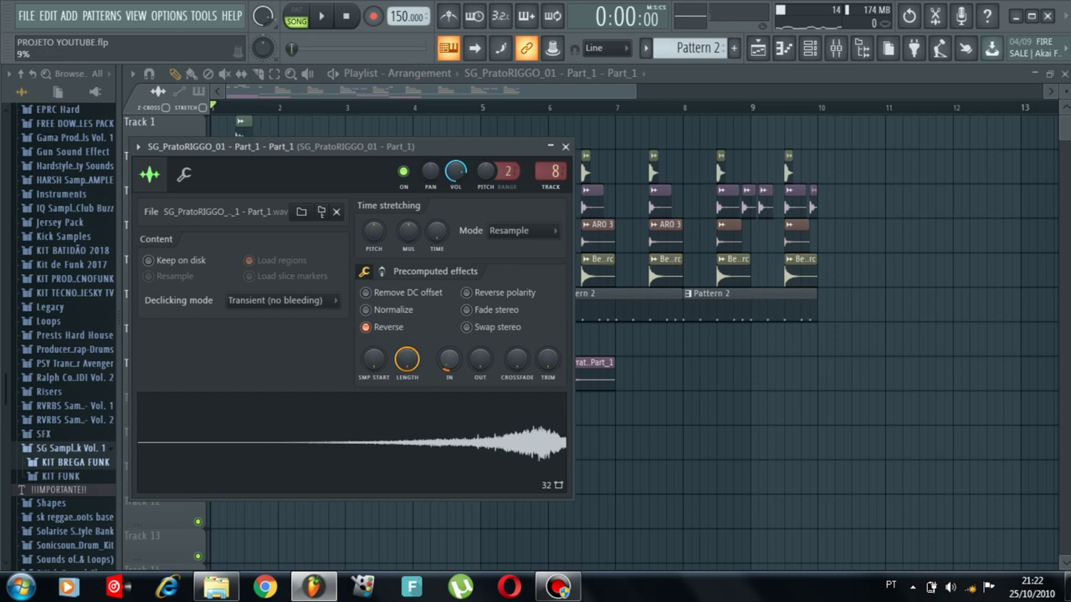
pyautogui.press('Escape')
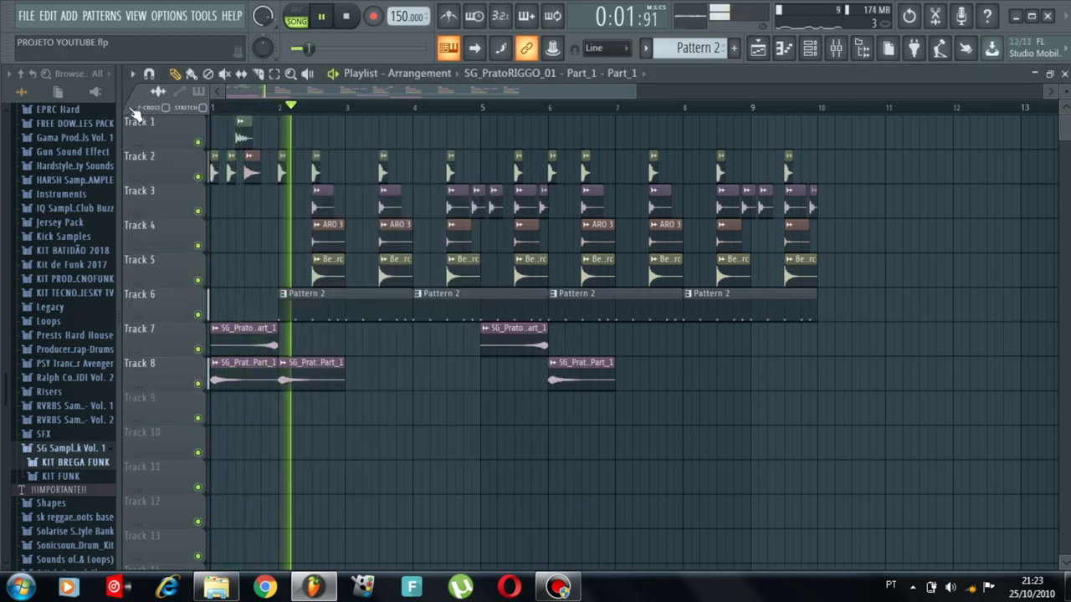
# Step: Save the project over PROJETO YOUTUBE and collapse the browser to widen the playlist
pyautogui.click(26, 15)
pyautogui.click(43, 103)
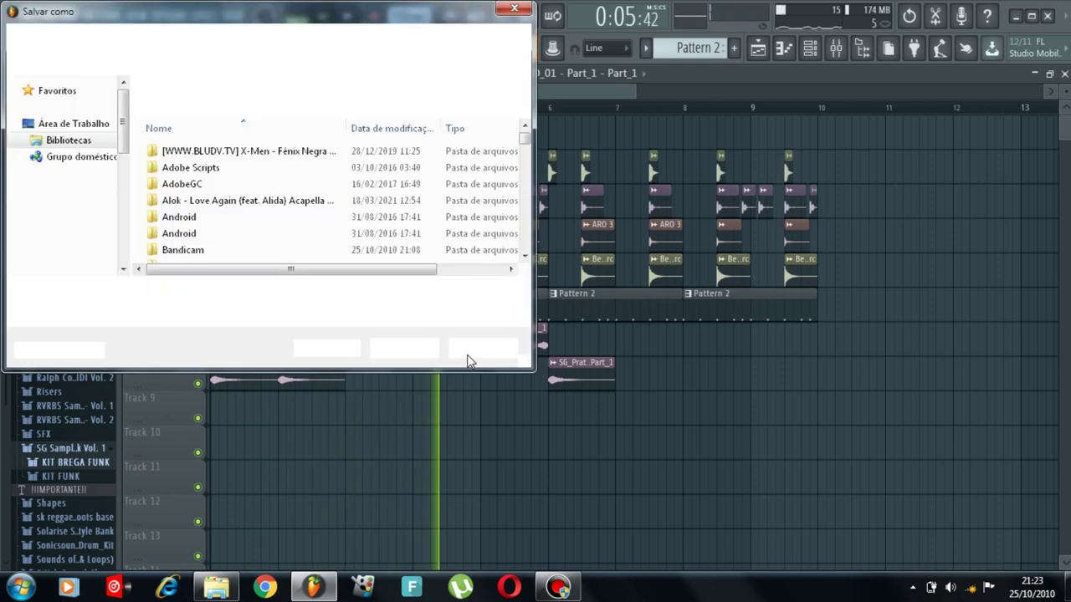
pyautogui.click(435, 347)
pyautogui.click(582, 298)
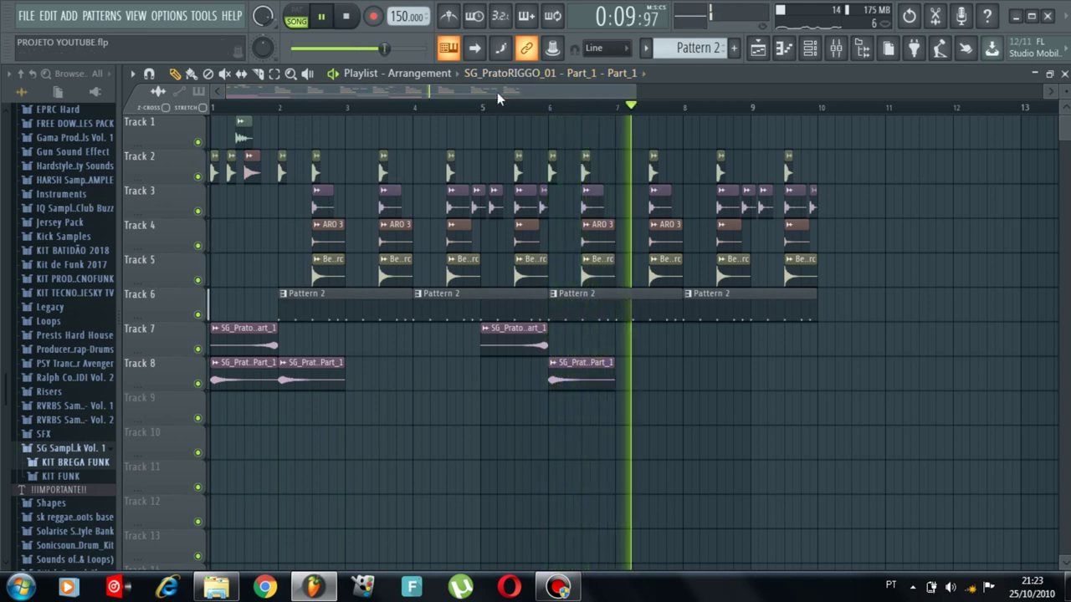
pyautogui.moveTo(120, 318); pyautogui.dragTo(11, 308)
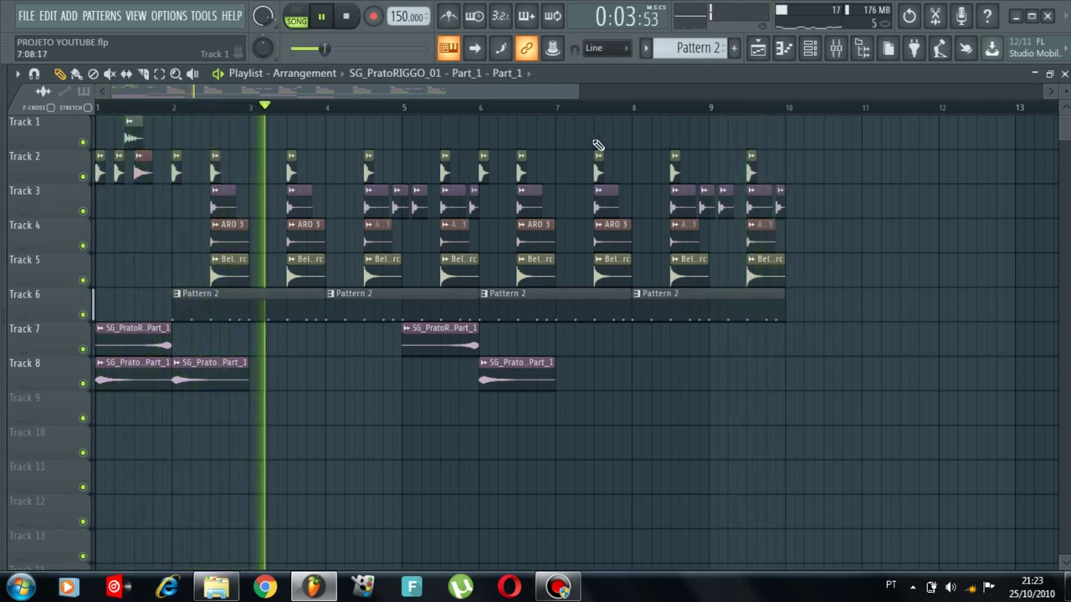
pyautogui.moveTo(586, 95); pyautogui.dragTo(599, 99)
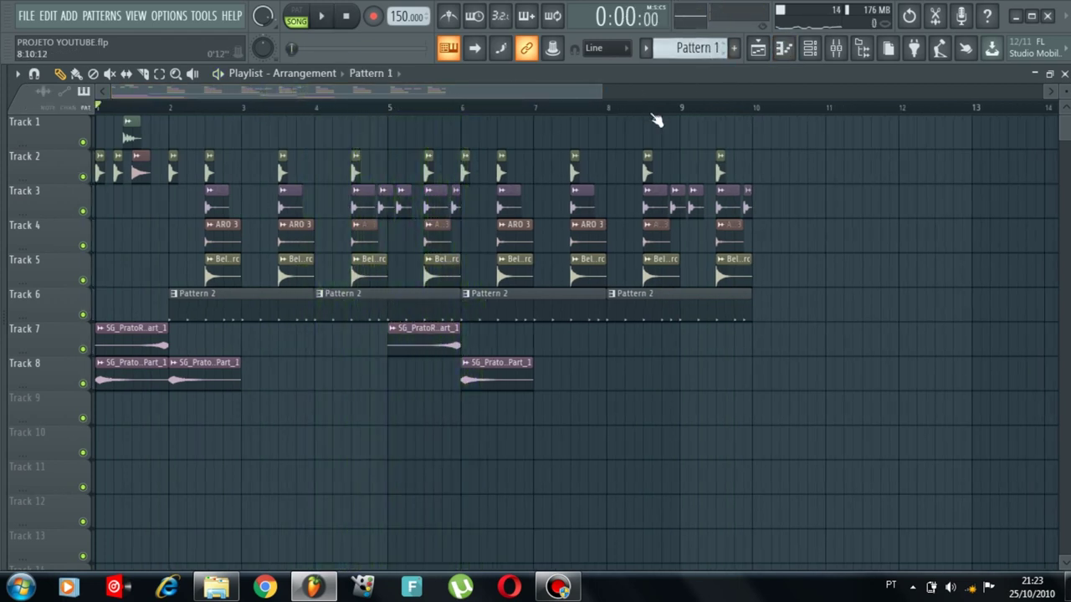
# Step: Try Pattern 1 on Track 1 at bars 2 and 6 with the beat, and remove both clips after auditioning
pyautogui.moveTo(657, 121); pyautogui.dragTo(206, 125)
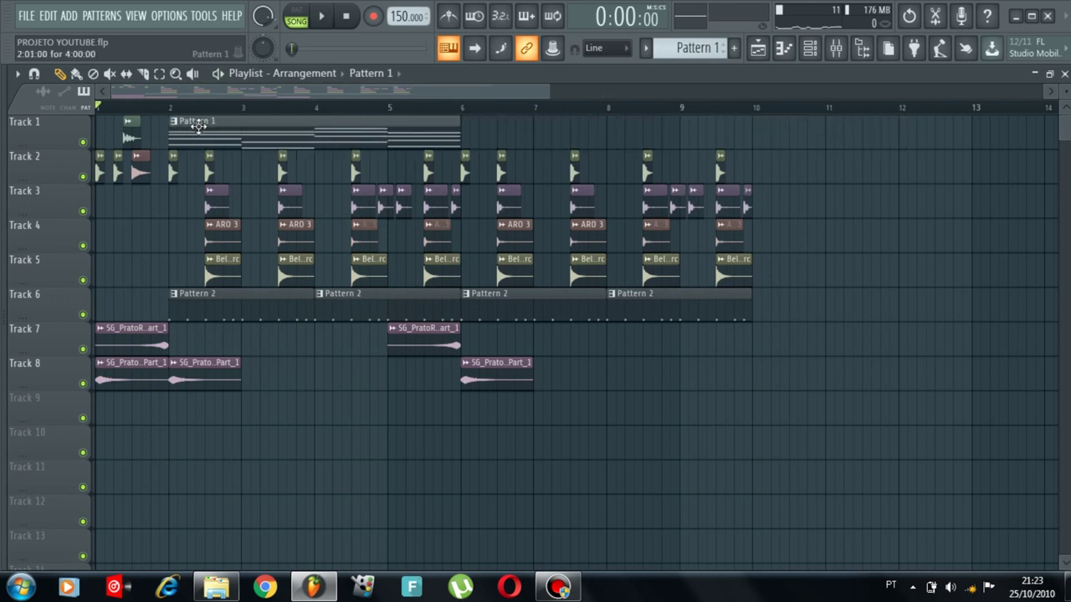
pyautogui.click(473, 139)
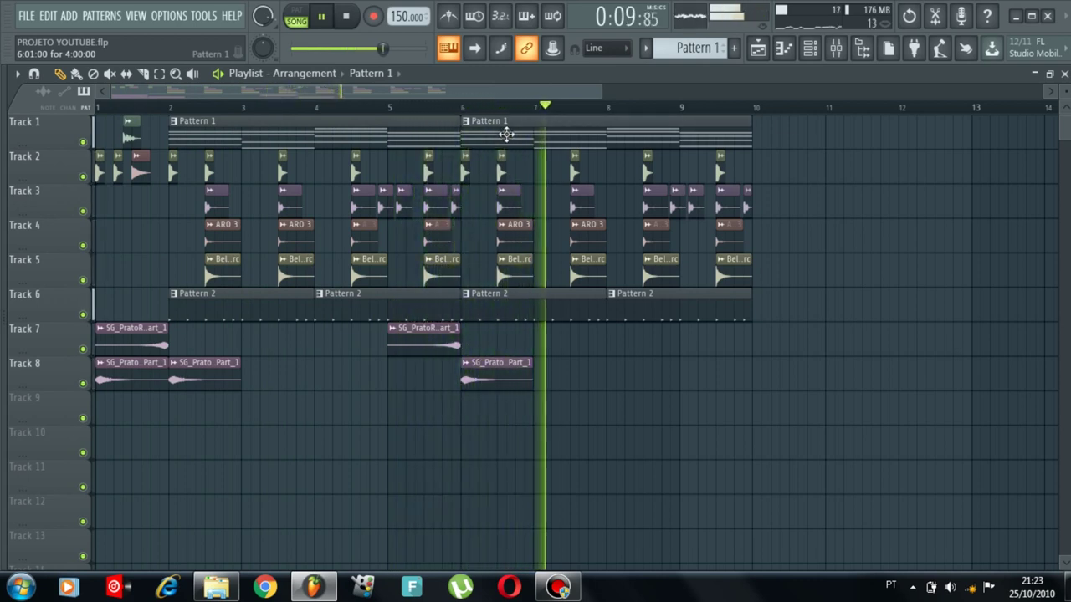
pyautogui.rightClick(586, 135)
pyautogui.rightClick(260, 133)
pyautogui.press('space')
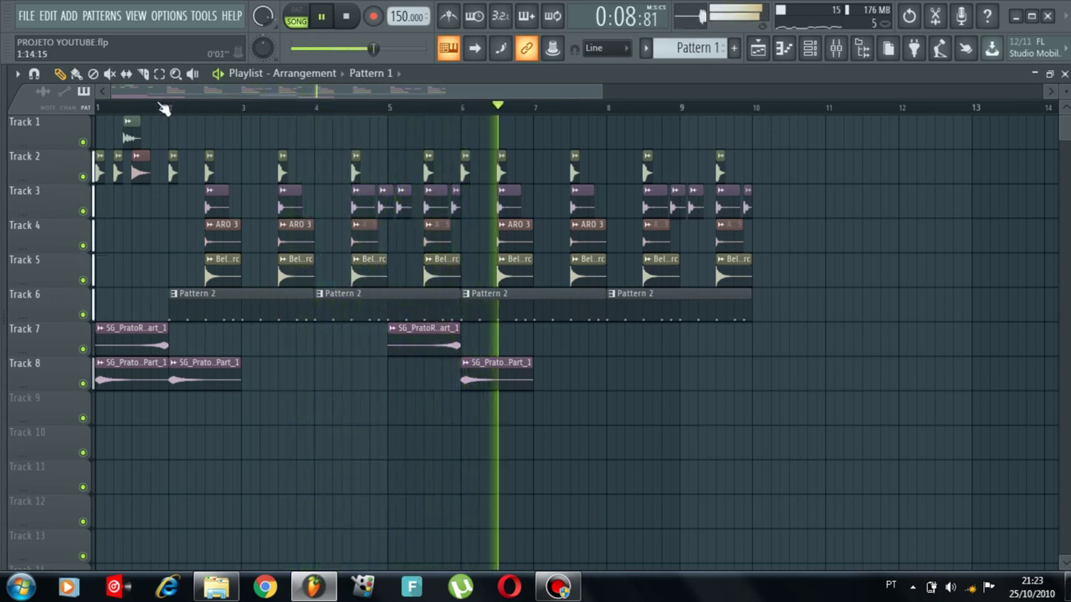
# Step: Save the finished arrangement under the same name, overwriting PROJETO YOUTUBE, and stop playback
pyautogui.click(26, 15)
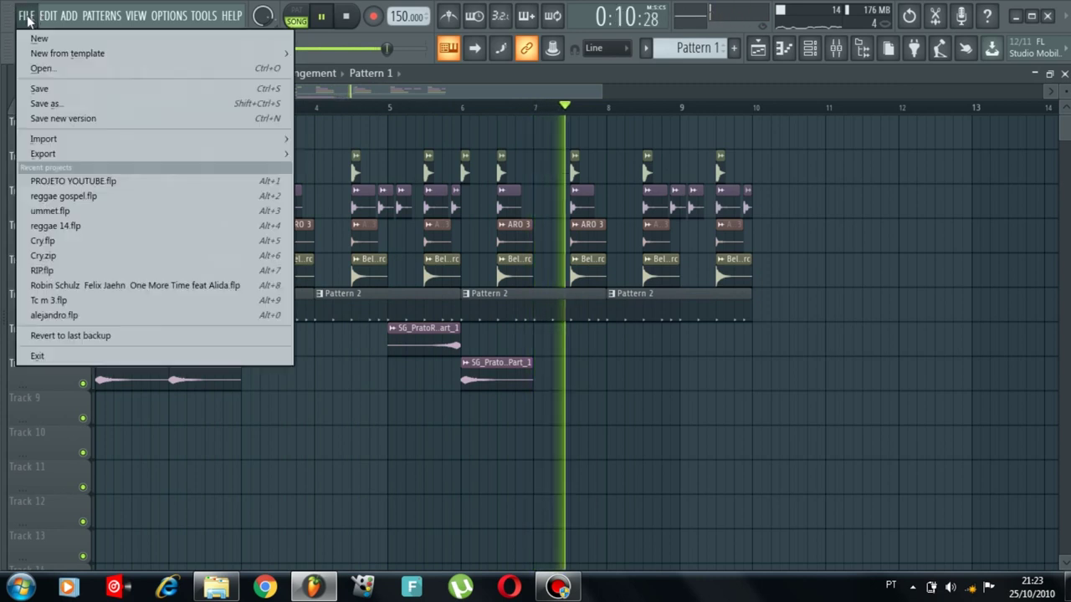
pyautogui.click(47, 104)
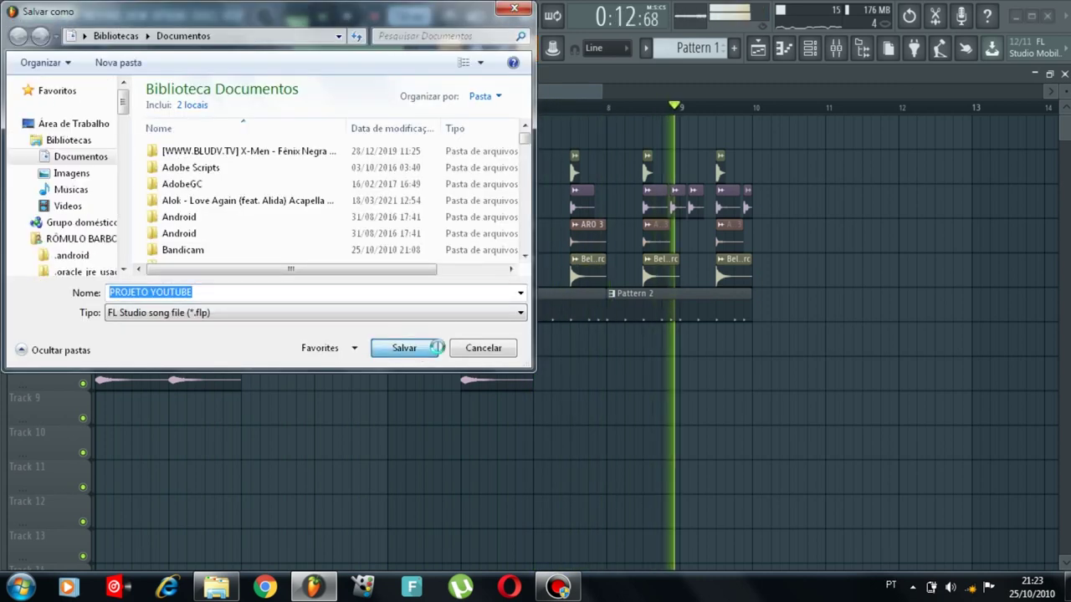
pyautogui.click(407, 348)
pyautogui.click(619, 297)
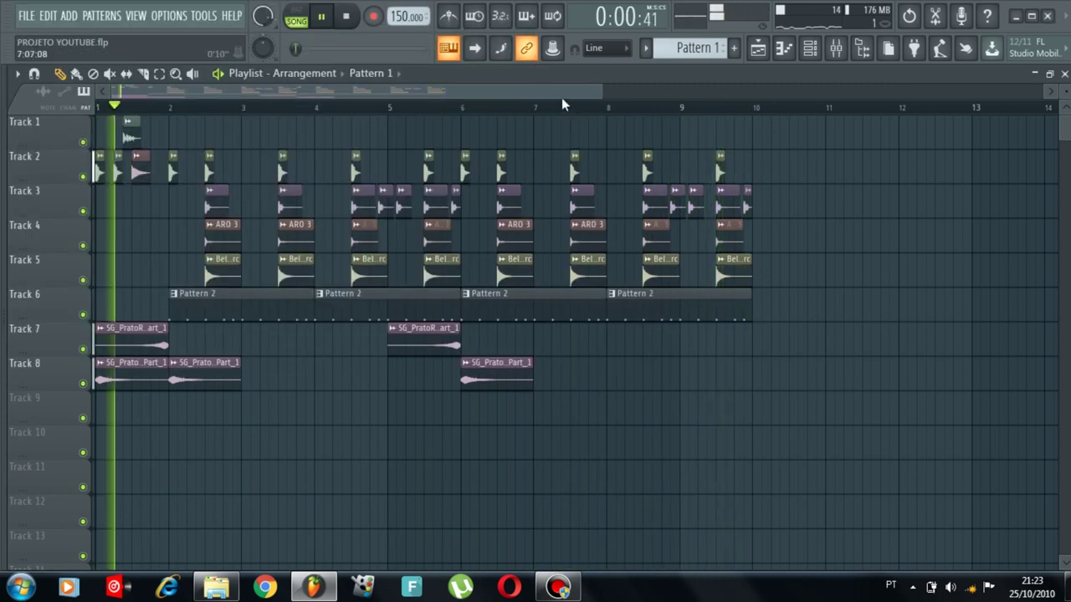
pyautogui.press('space')
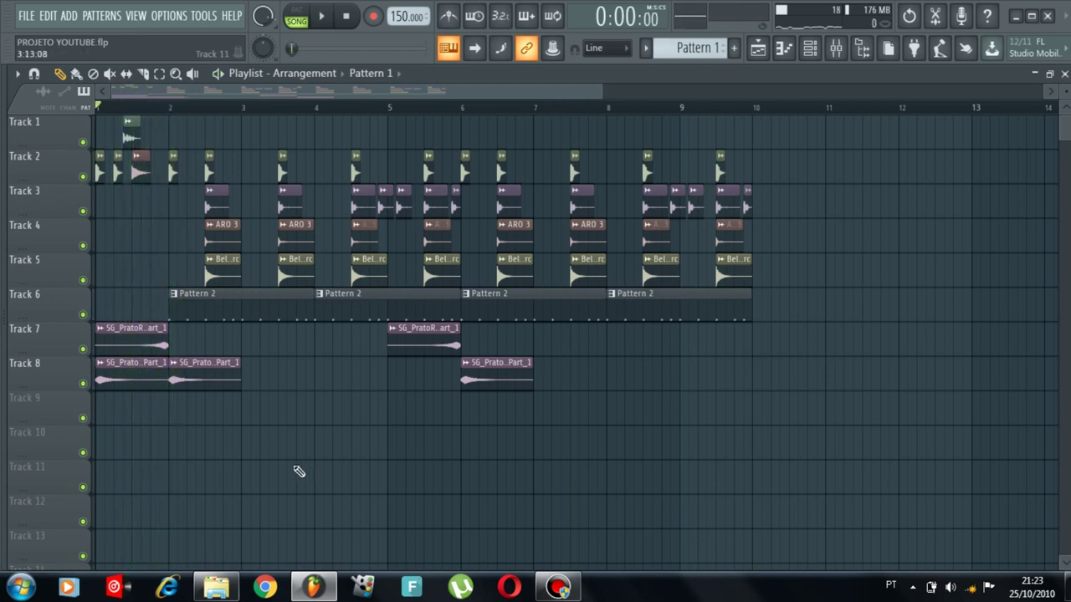
pyautogui.click(558, 588)
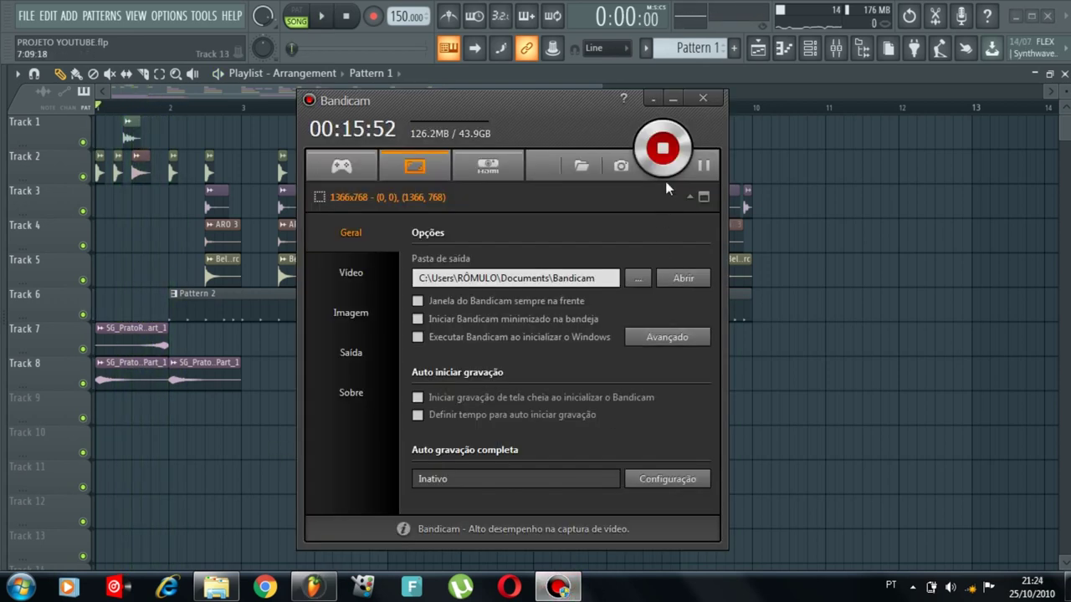